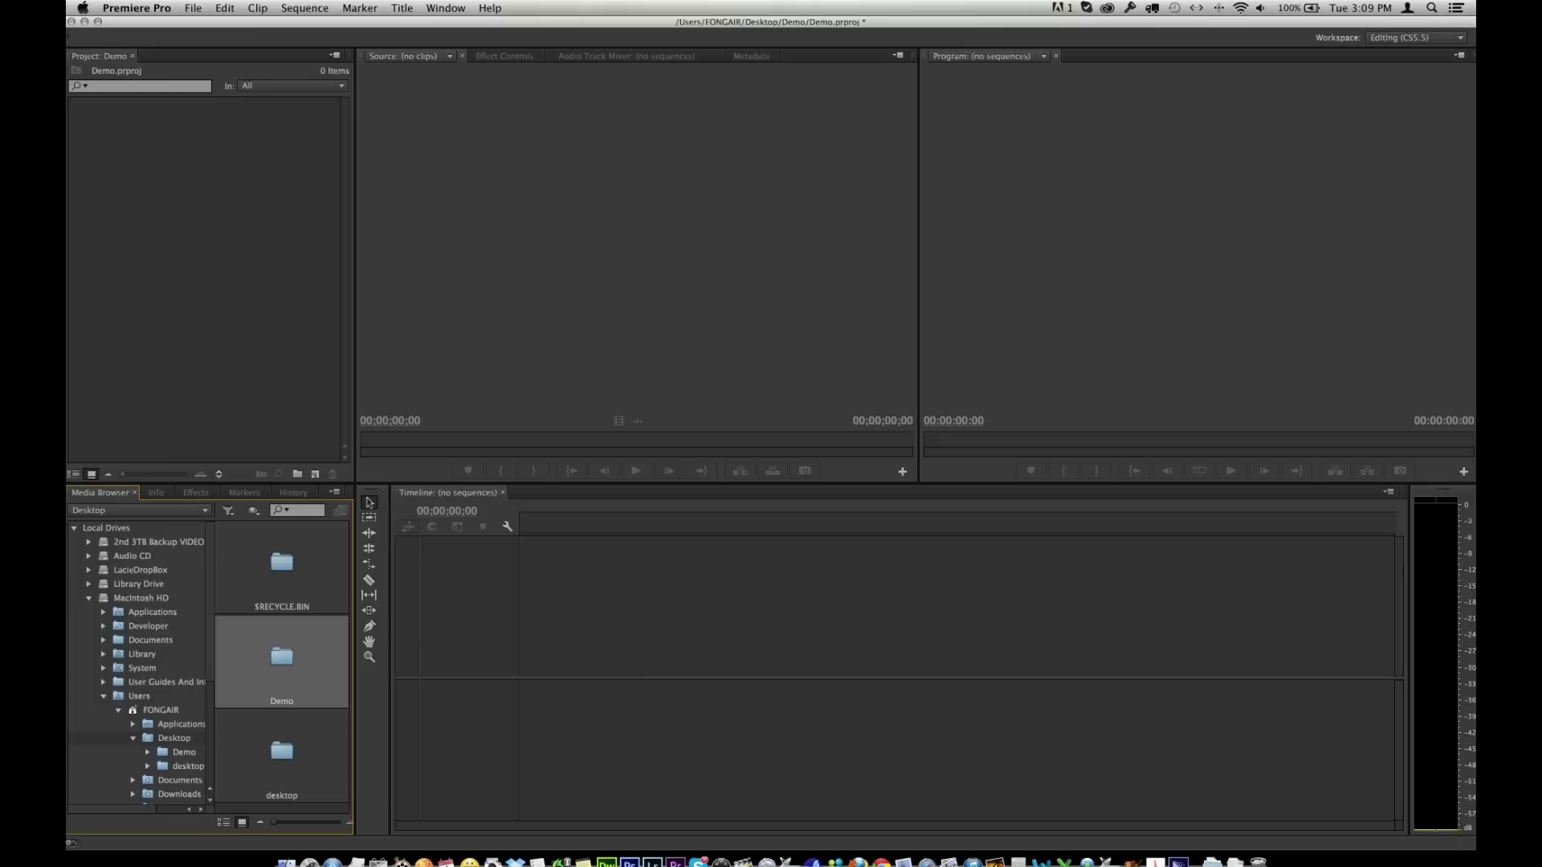
- Create a new sequence named yoga with the DSLR 1080p24 preset
{"action": "key", "text": "super+n"}
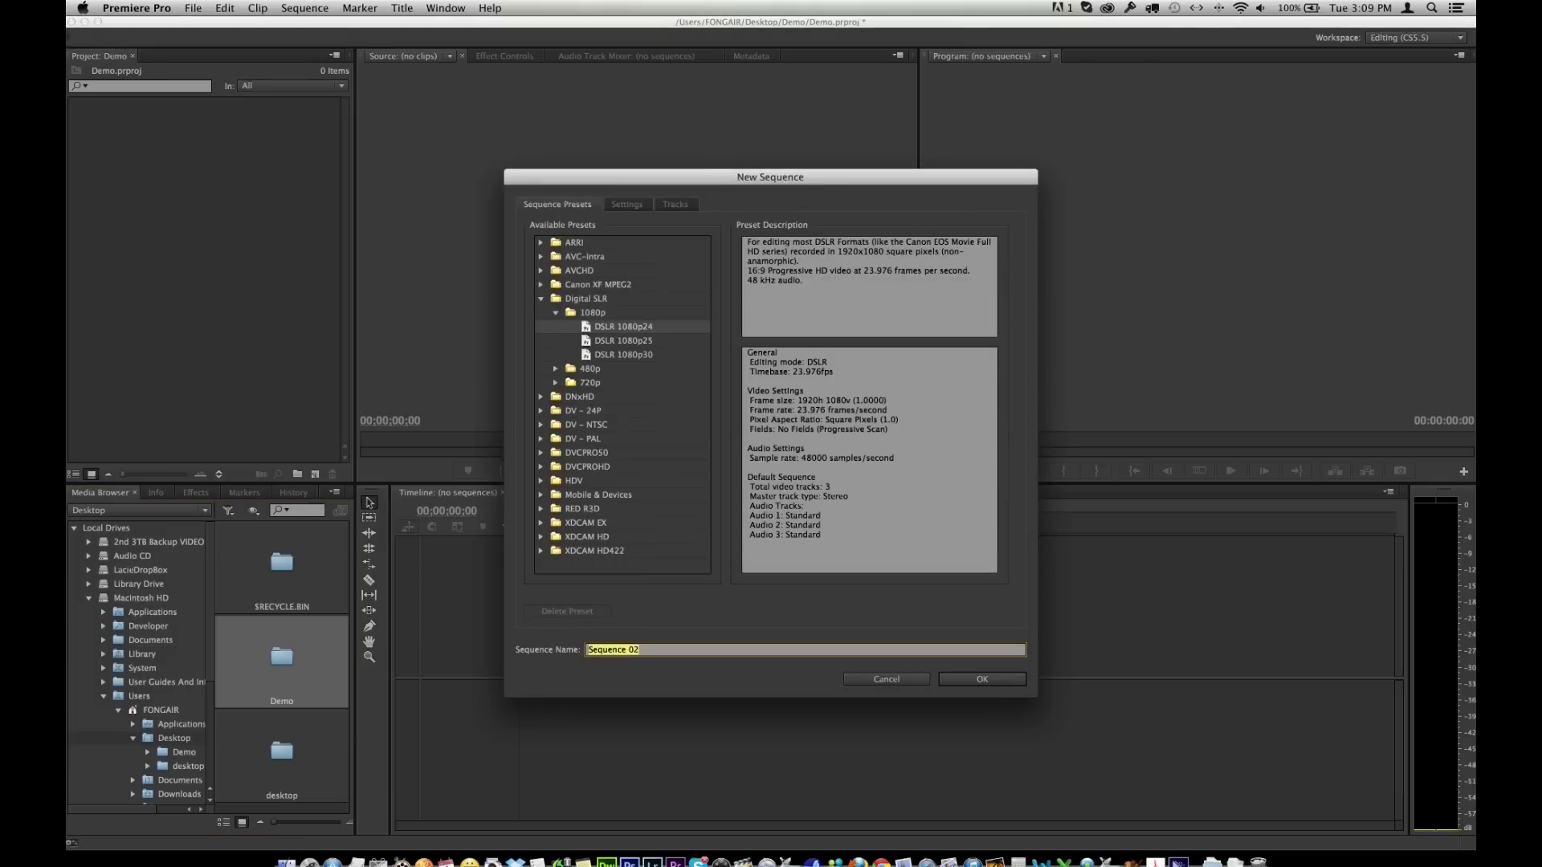
{"action": "left_click", "coordinate": [305, 8]}
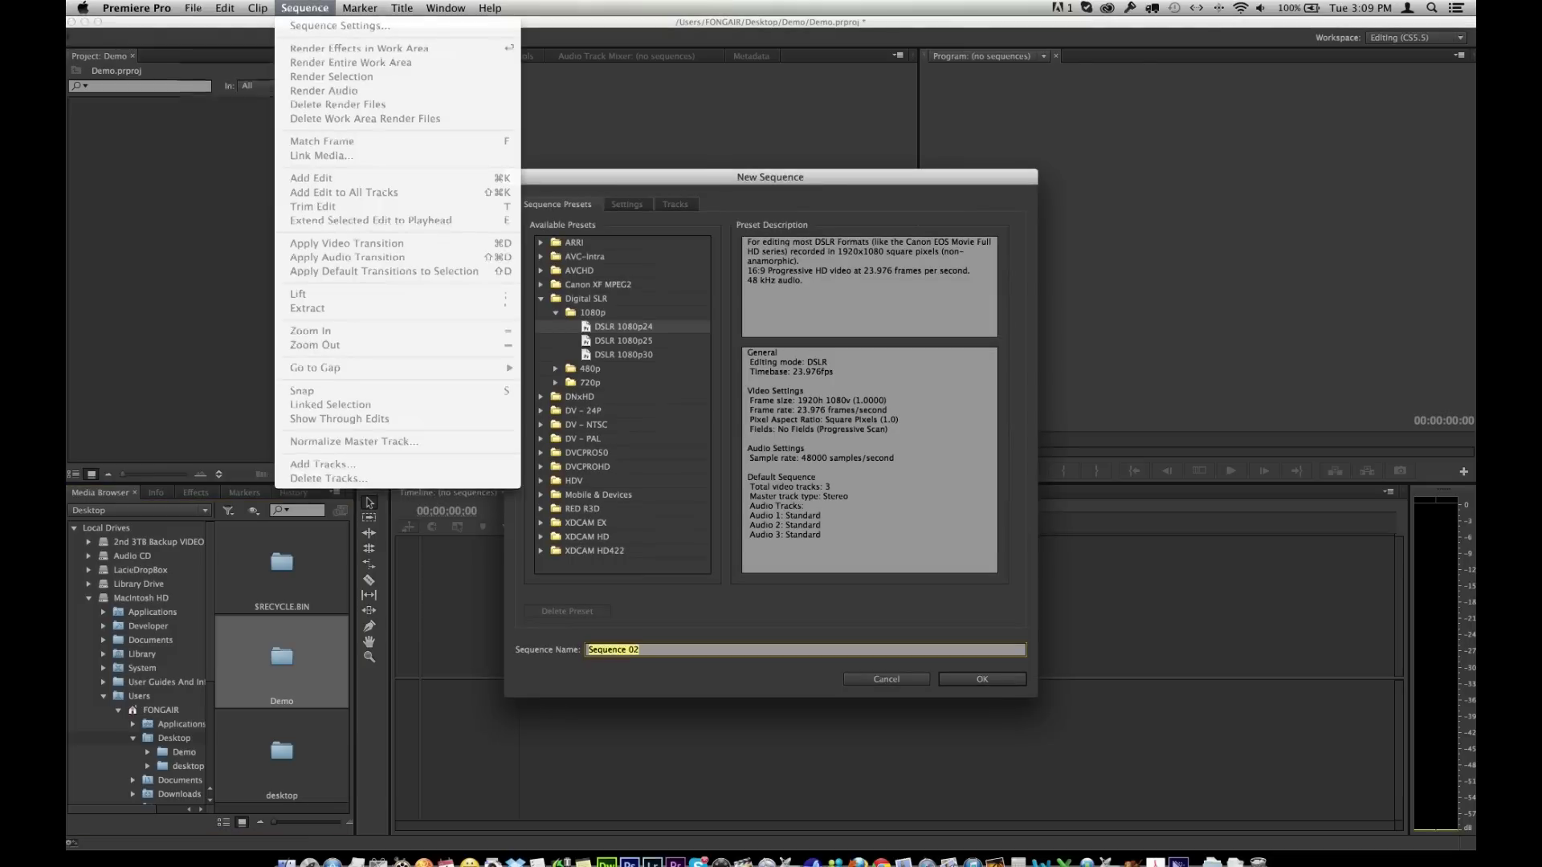
{"action": "mouse_move", "coordinate": [192, 8]}
{"action": "key", "text": "Escape"}
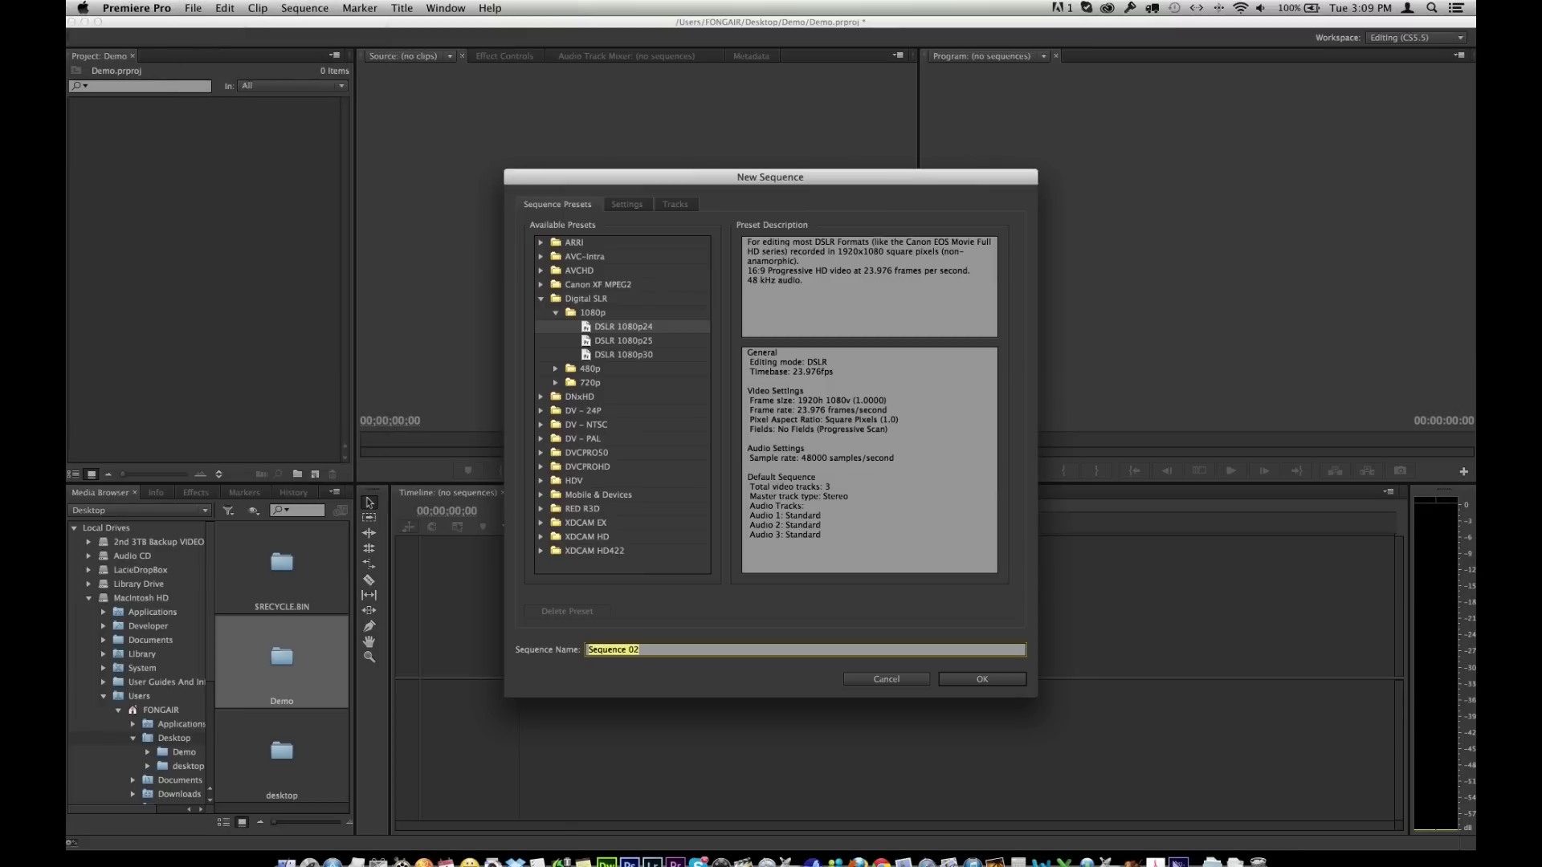
{"action": "type", "text": "you"}
{"action": "key", "text": "Return"}
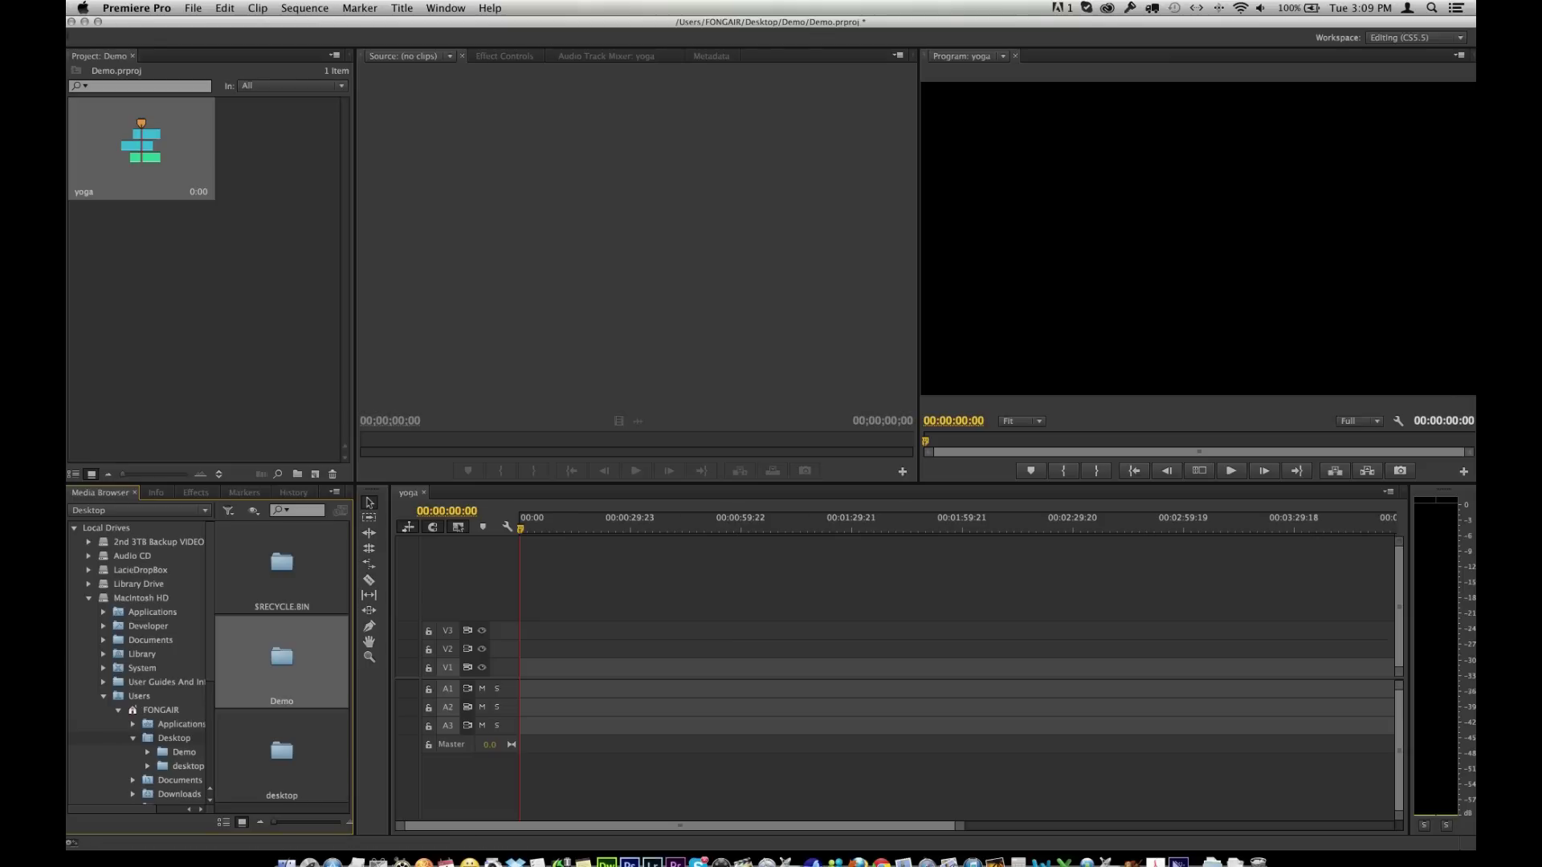
- Open the Demo folder from the Desktop in the Media Browser and look through its media files
{"action": "double_click", "coordinate": [309, 677]}
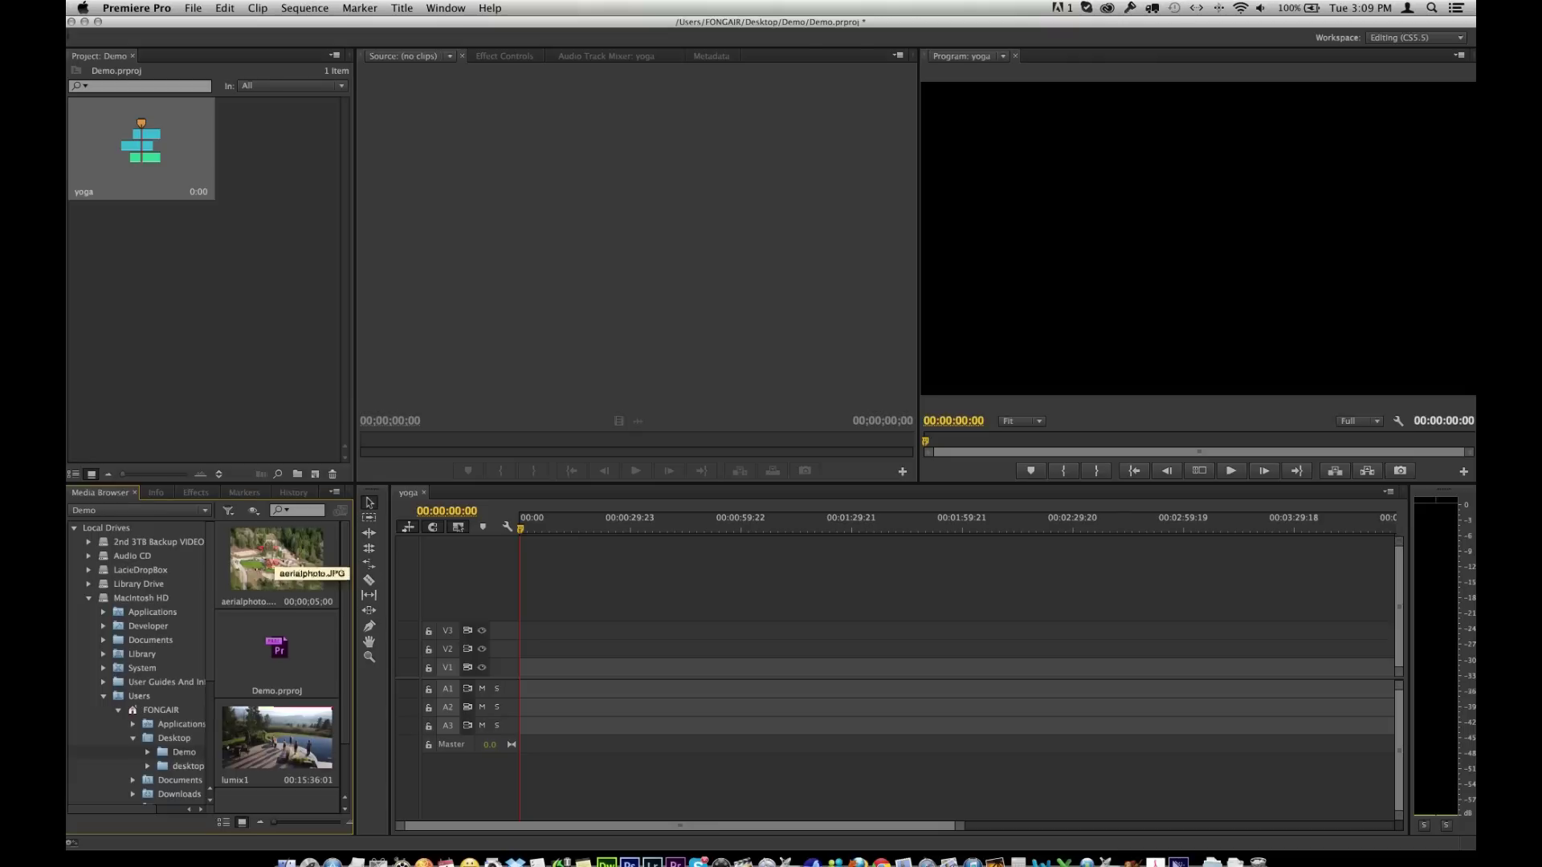
{"action": "scroll", "coordinate": [277, 658], "scroll_direction": "down", "scroll_amount": 2}
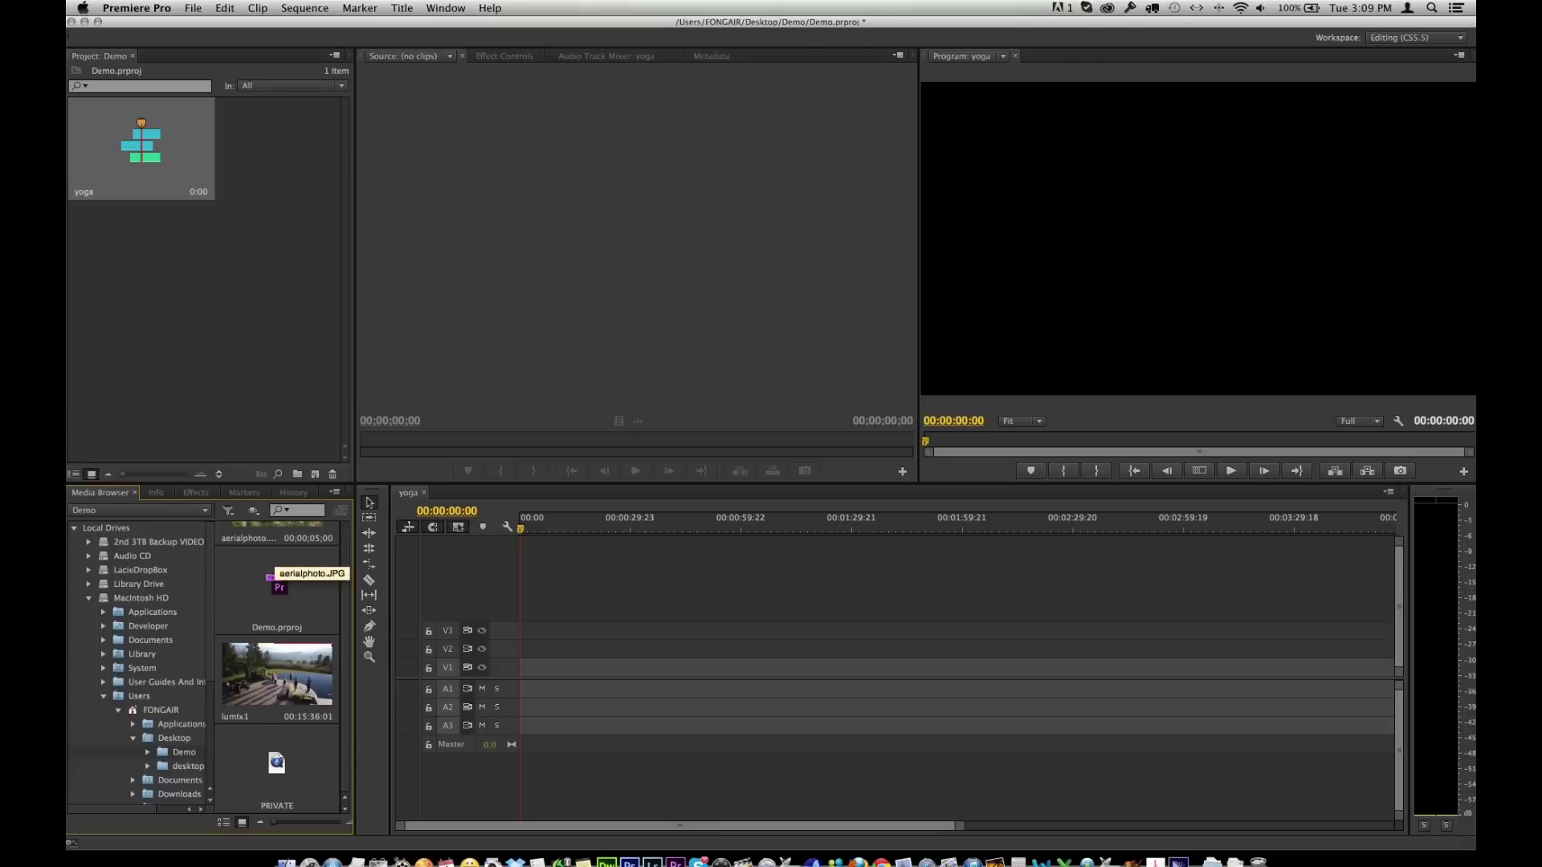
{"action": "scroll", "coordinate": [277, 574], "scroll_direction": "up", "scroll_amount": 2}
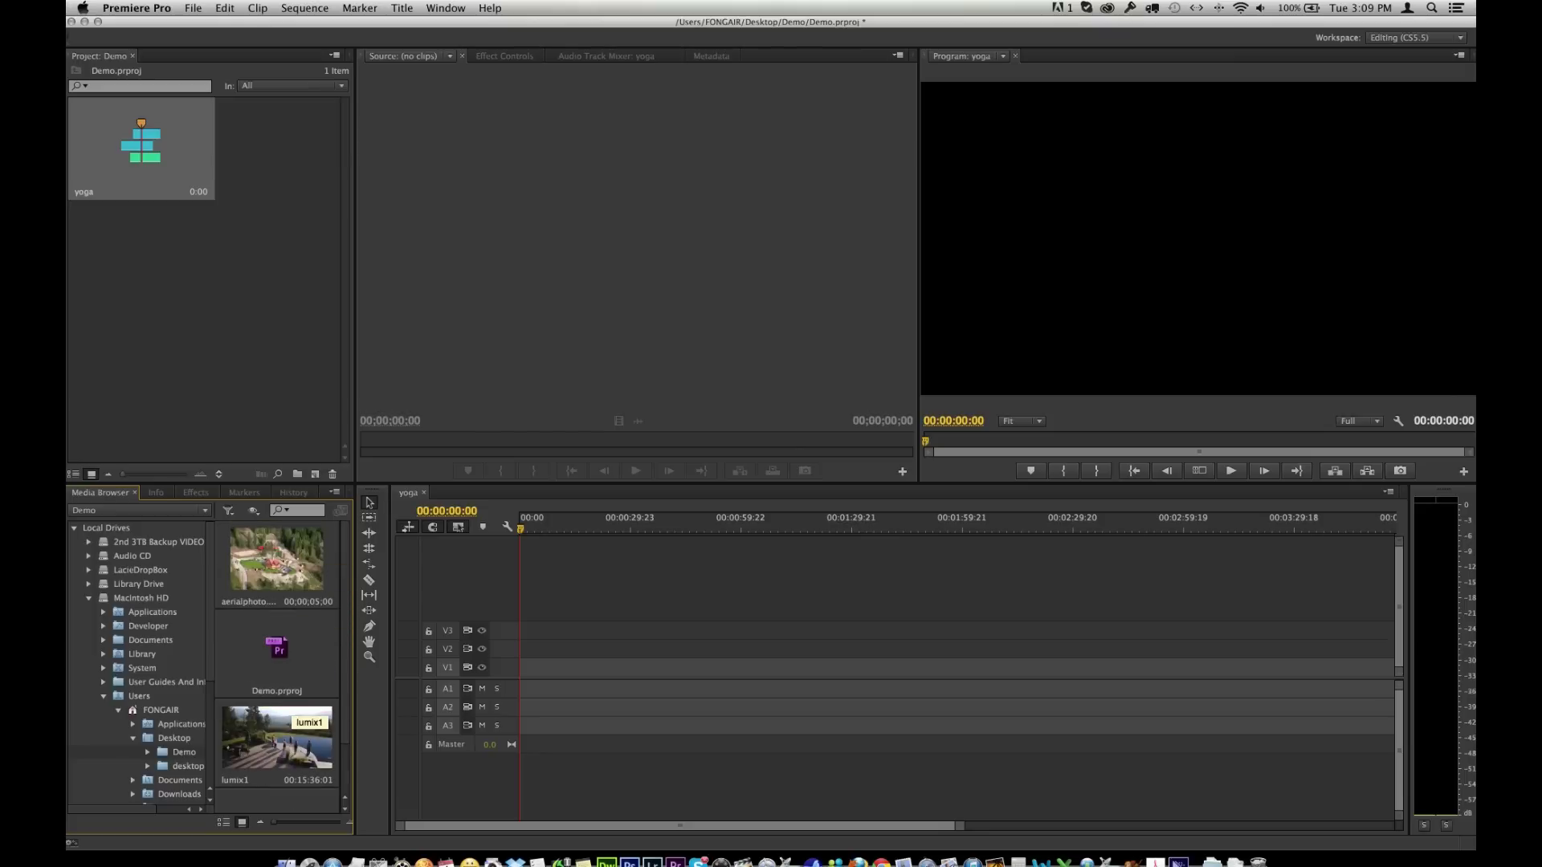
{"action": "scroll", "coordinate": [301, 714], "scroll_direction": "down", "scroll_amount": 2}
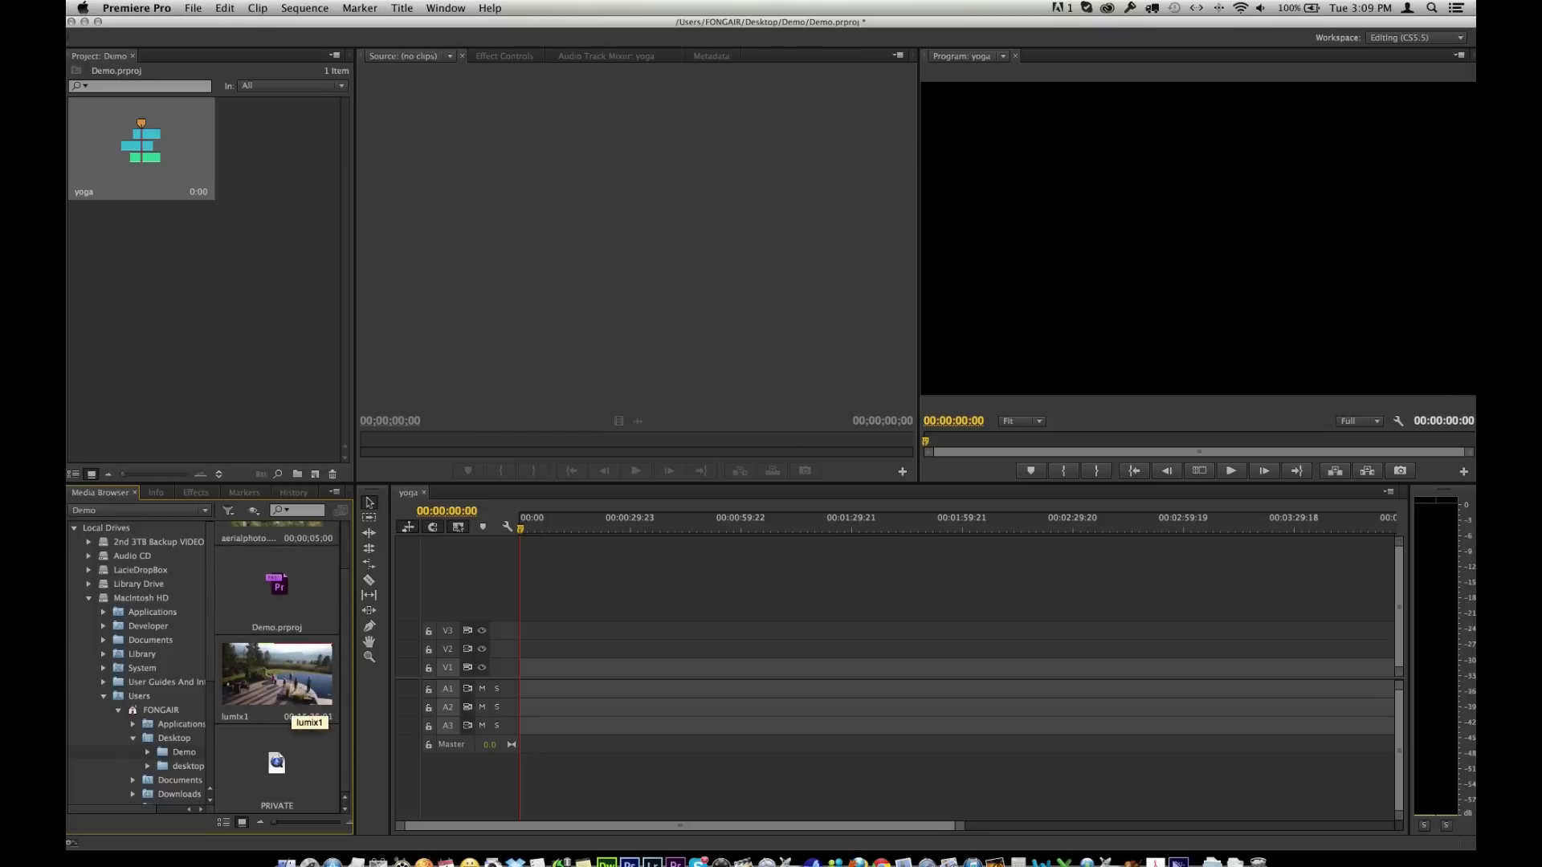
{"action": "scroll", "coordinate": [303, 715], "scroll_direction": "up", "scroll_amount": 2}
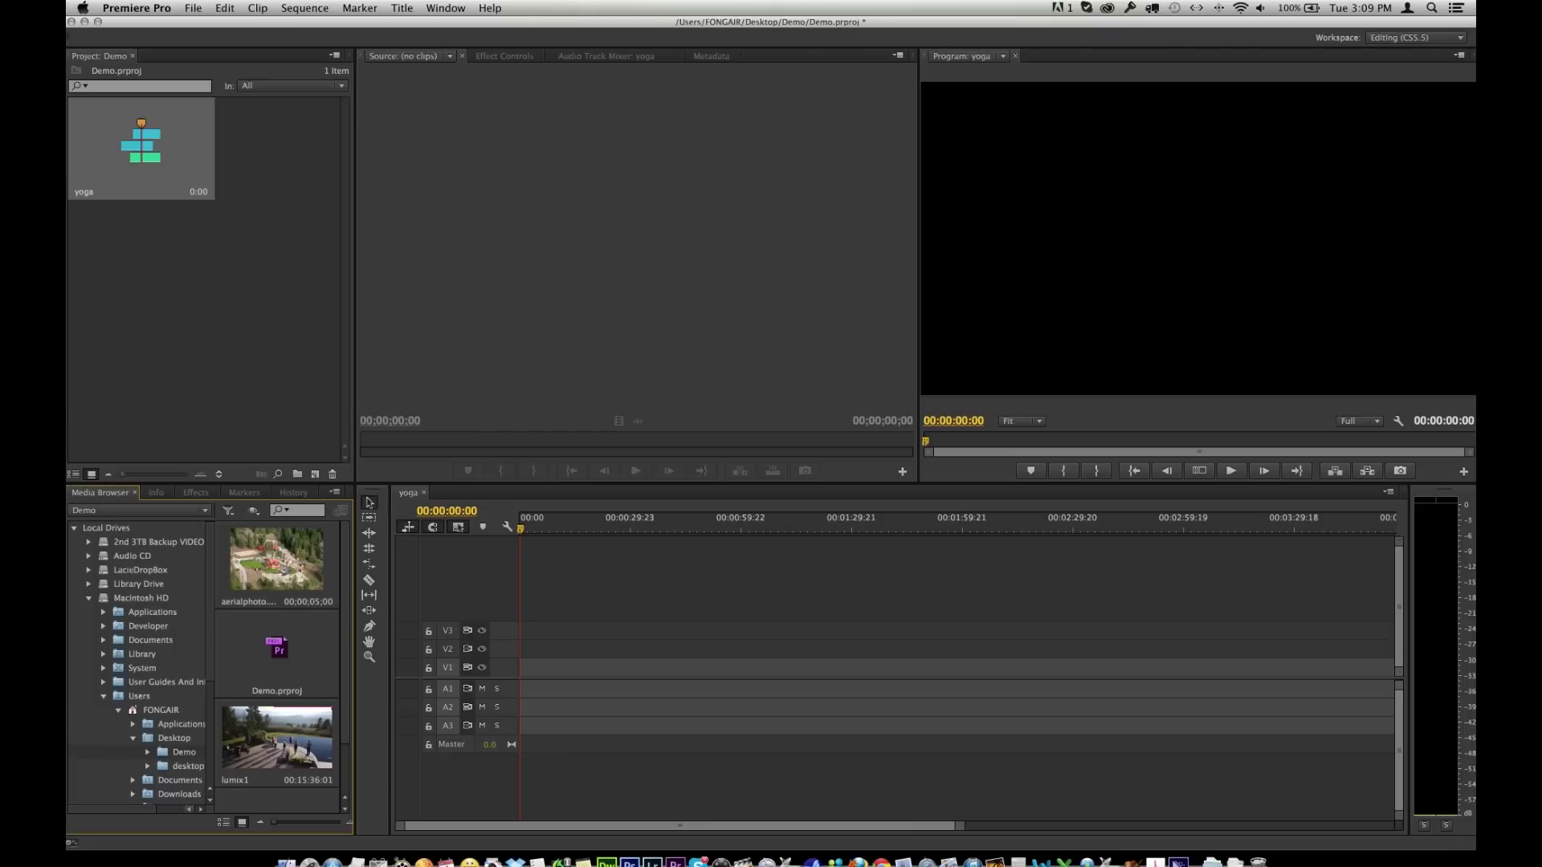
{"action": "left_click", "coordinate": [445, 8]}
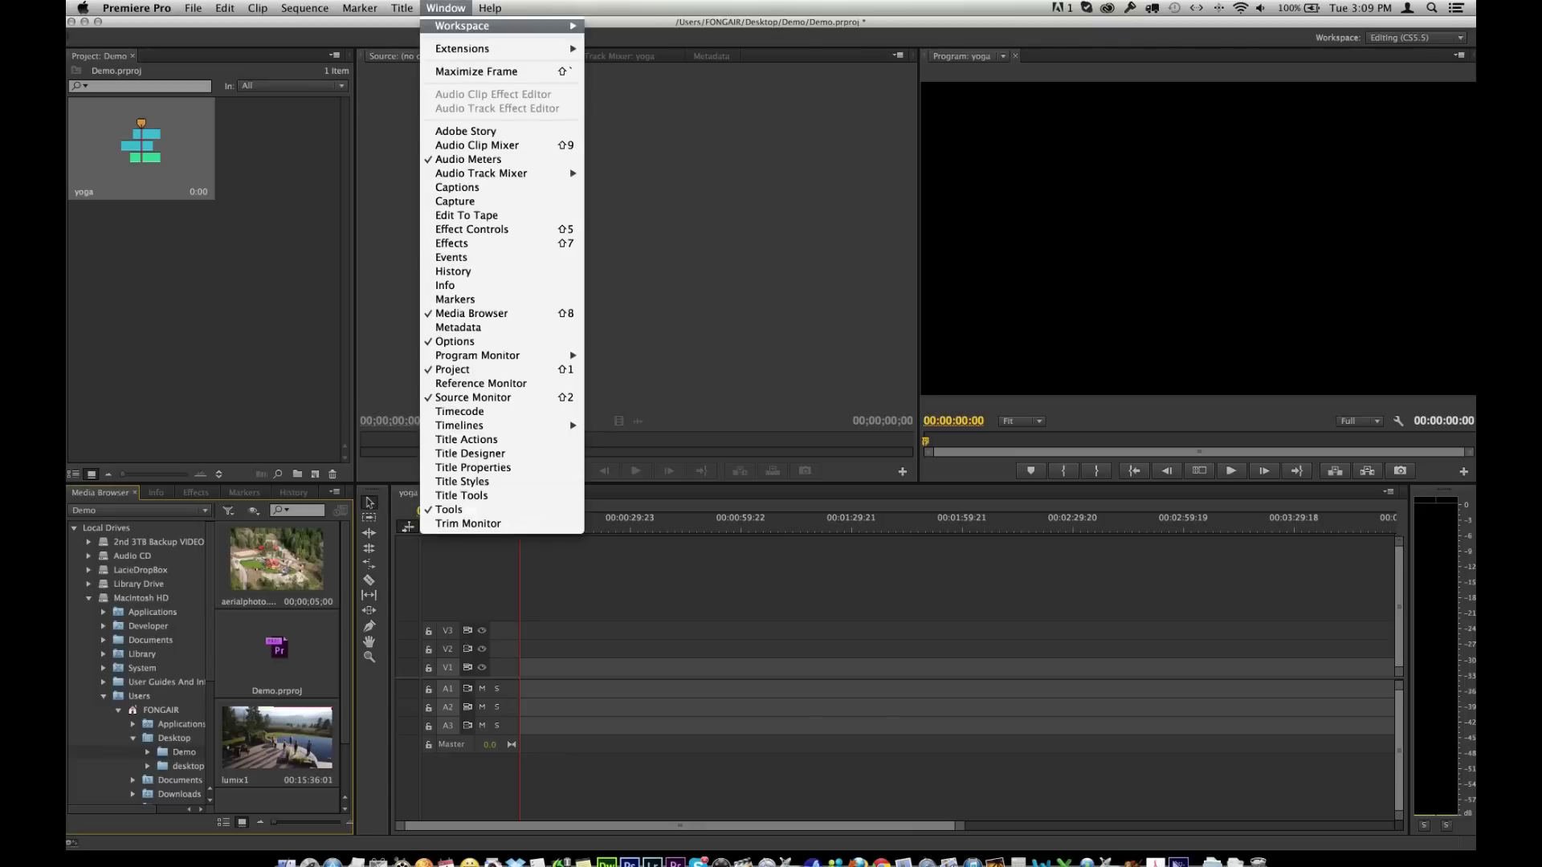
{"action": "mouse_move", "coordinate": [463, 26]}
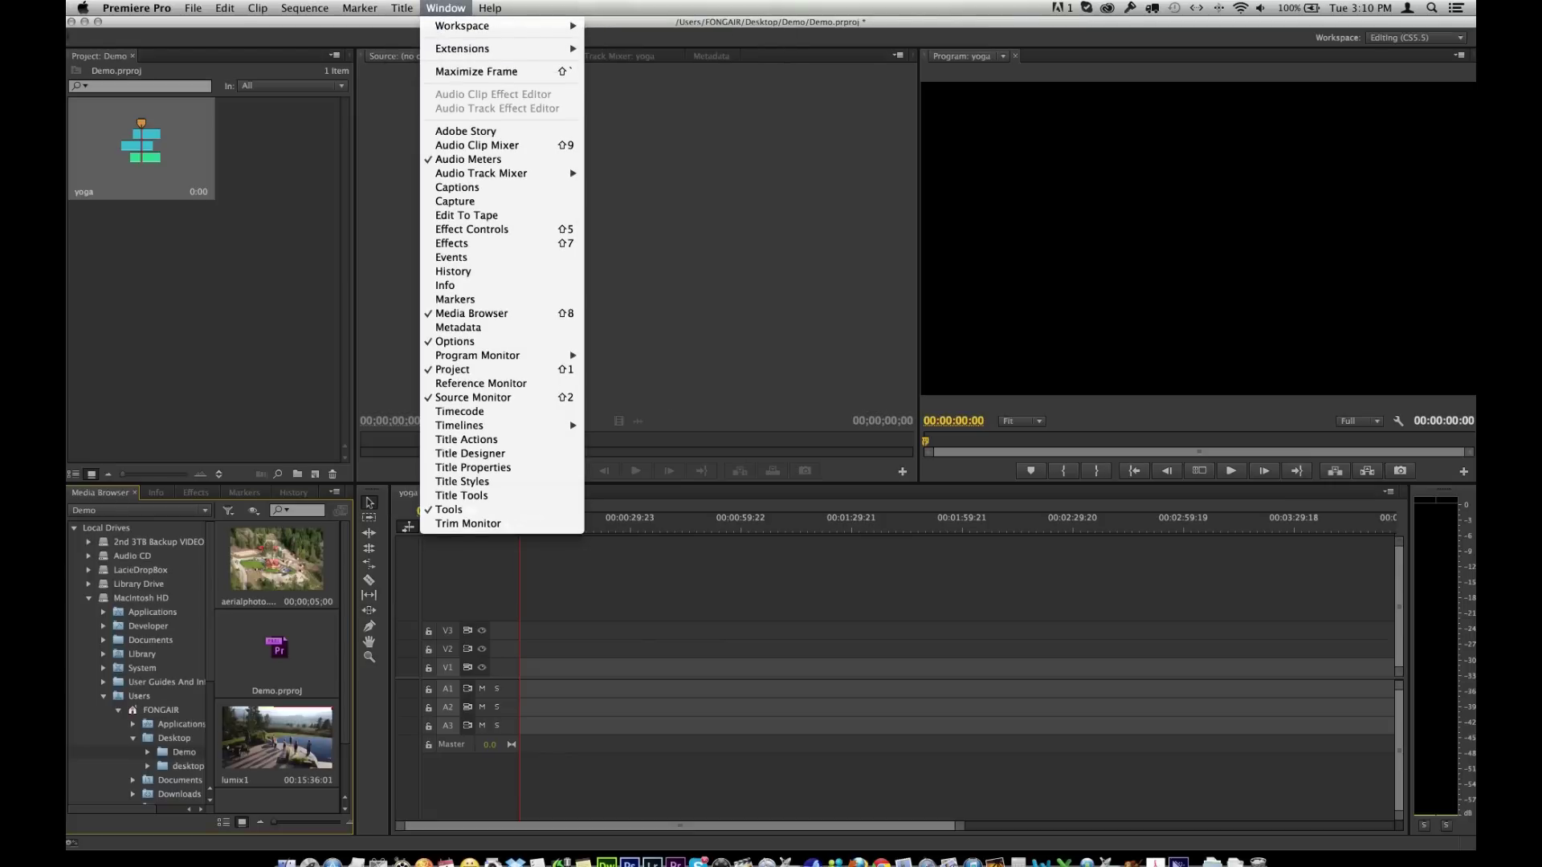
{"action": "left_click", "coordinate": [446, 8]}
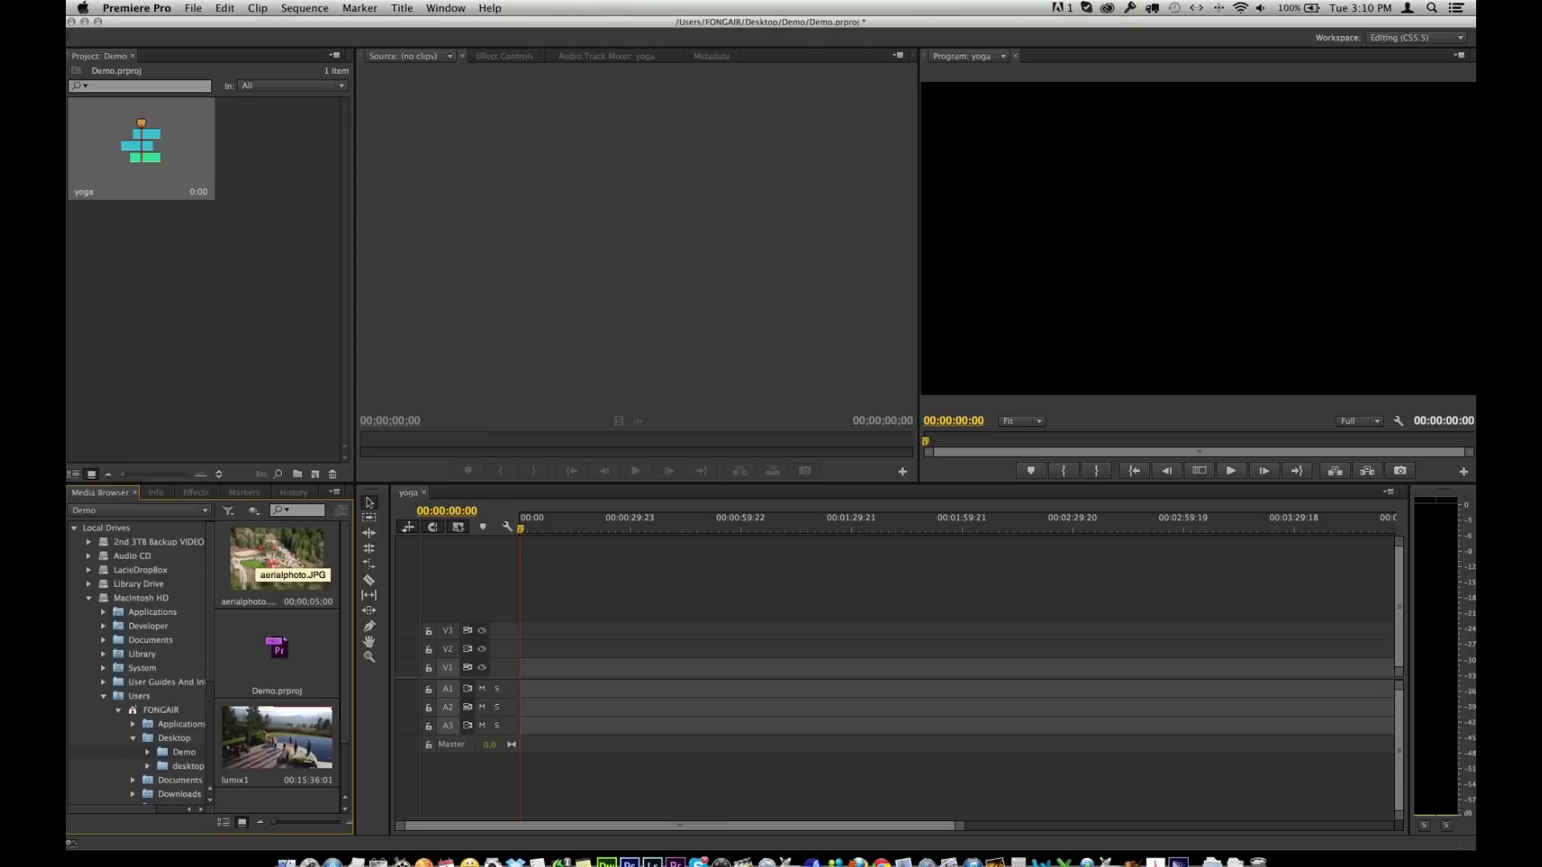
- Import the still aerialphoto.JPG and the video clip lumix1 from the Demo folder into the project
{"action": "right_click", "coordinate": [257, 560]}
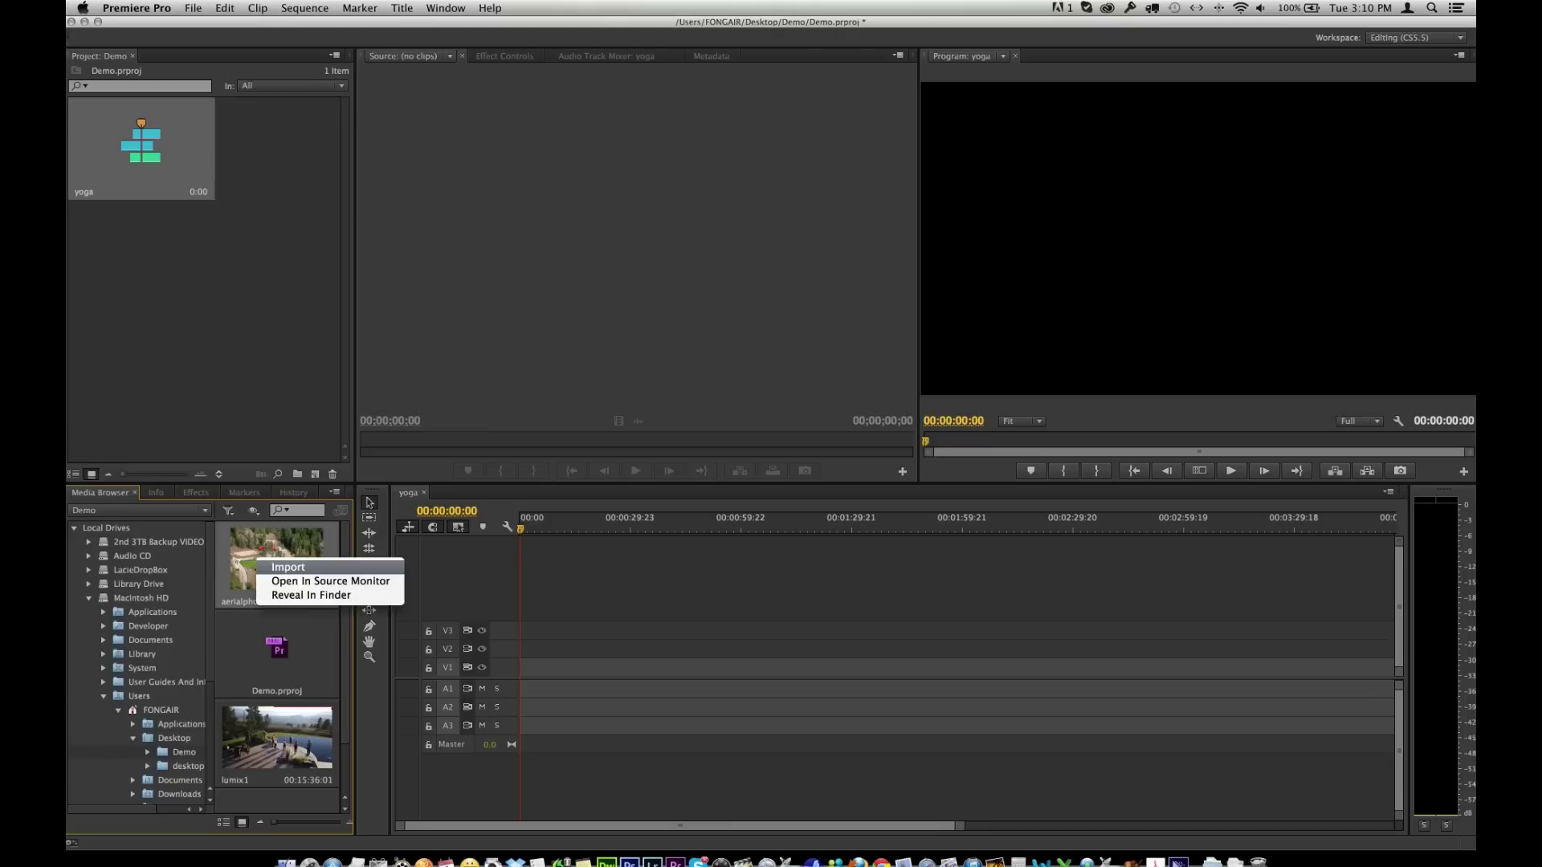
{"action": "left_click", "coordinate": [289, 567]}
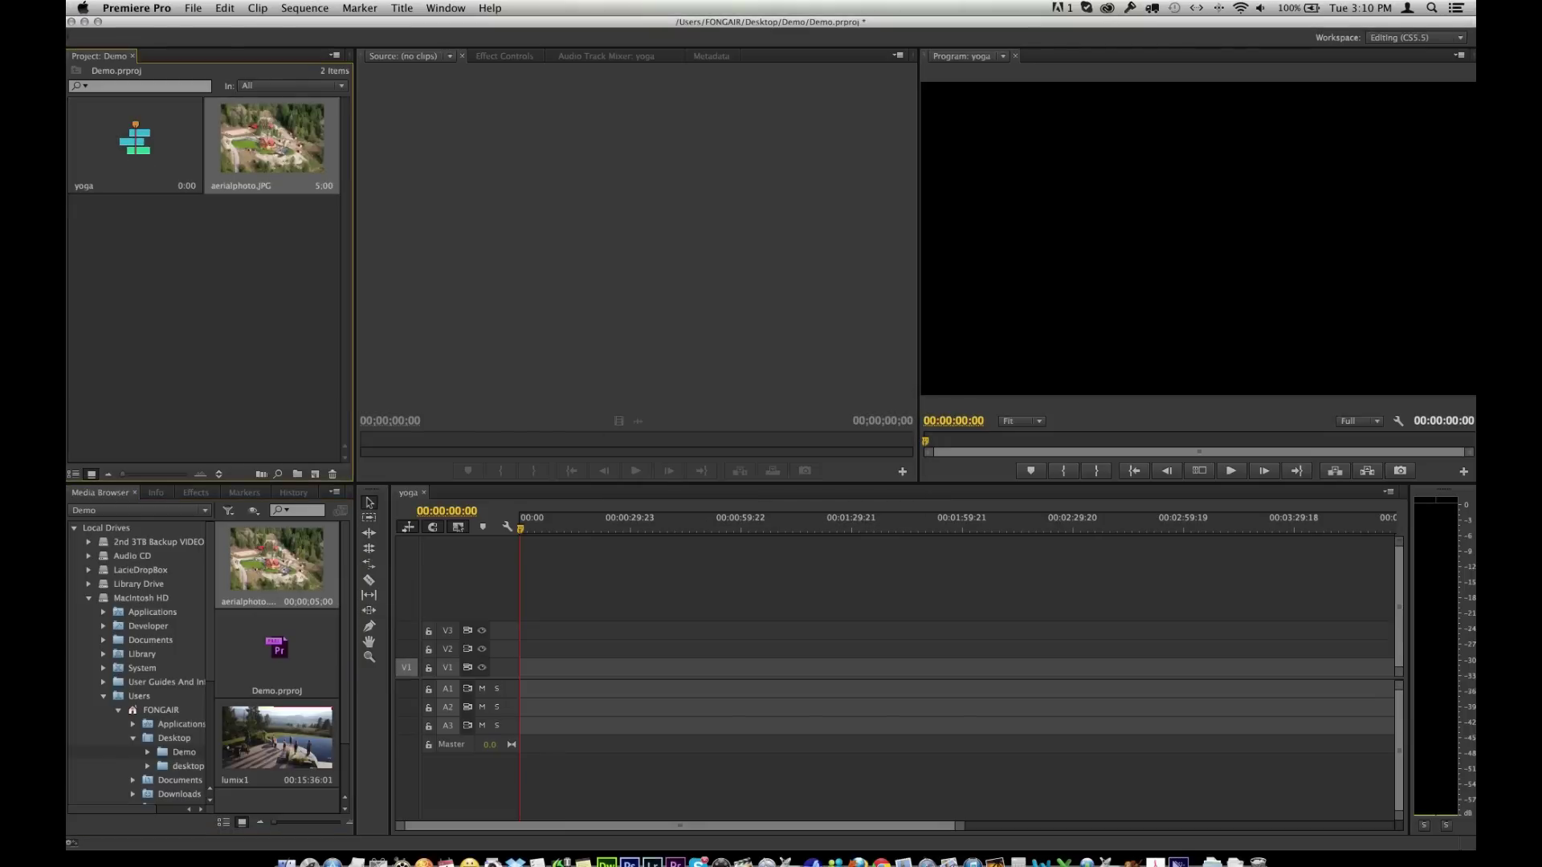
{"action": "scroll", "coordinate": [286, 693], "scroll_direction": "down", "scroll_amount": 1}
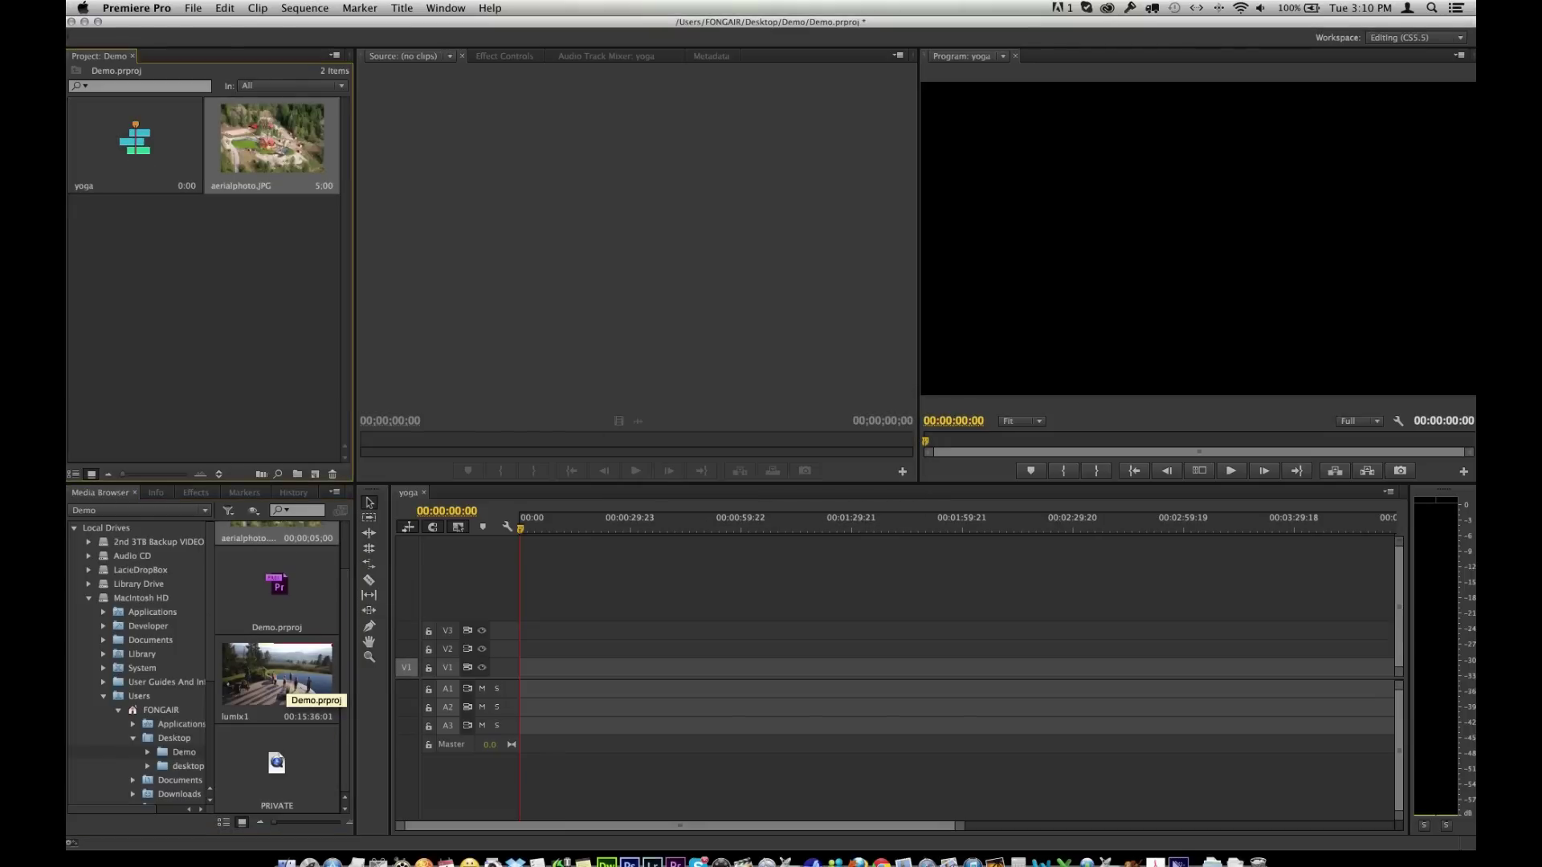
{"action": "left_click", "coordinate": [273, 687]}
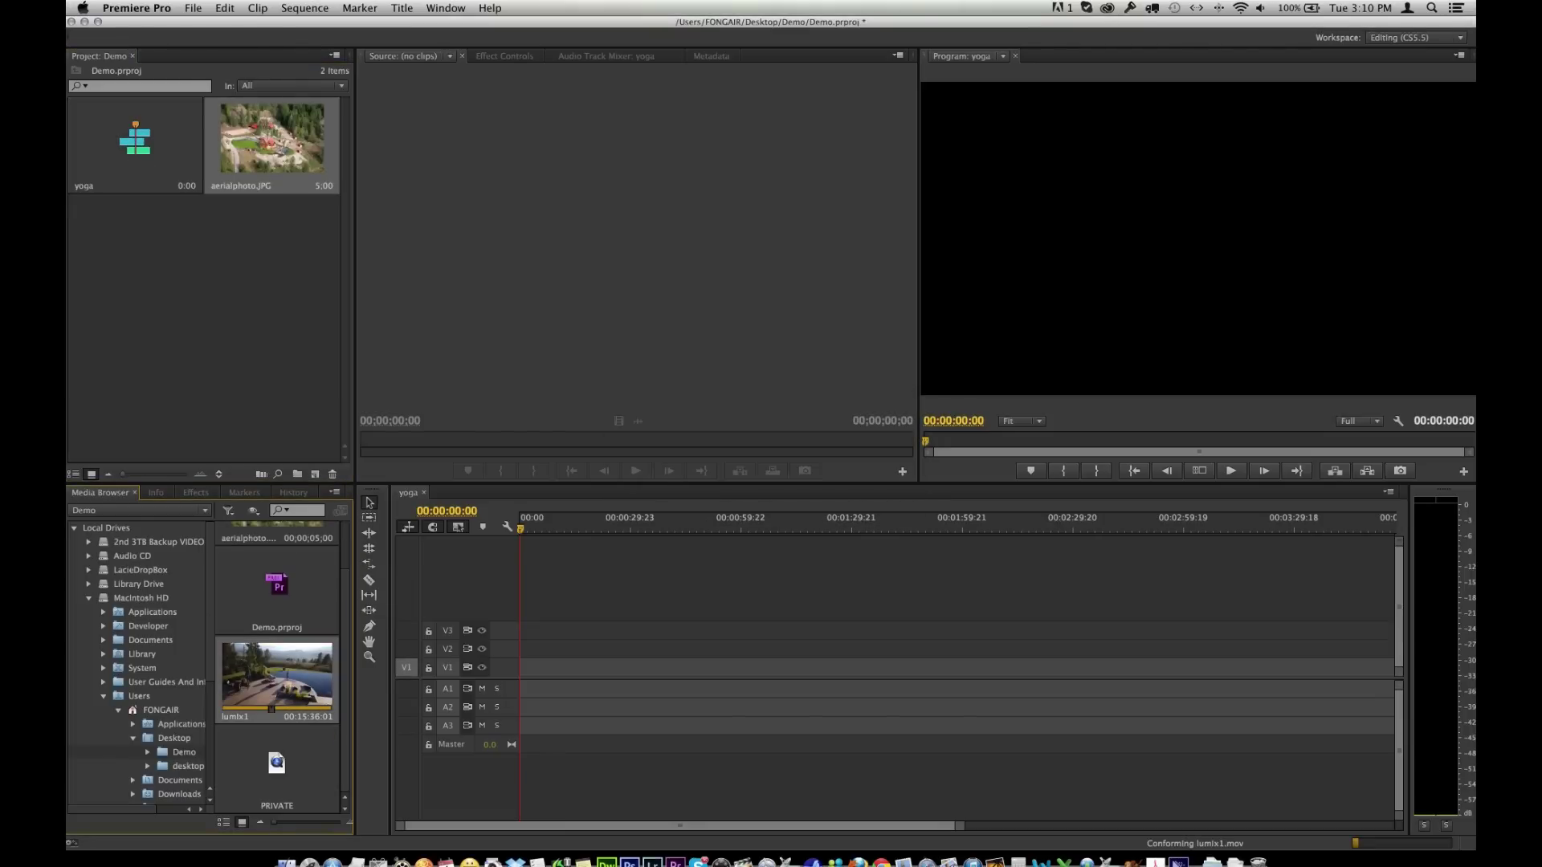
{"action": "right_click", "coordinate": [265, 673]}
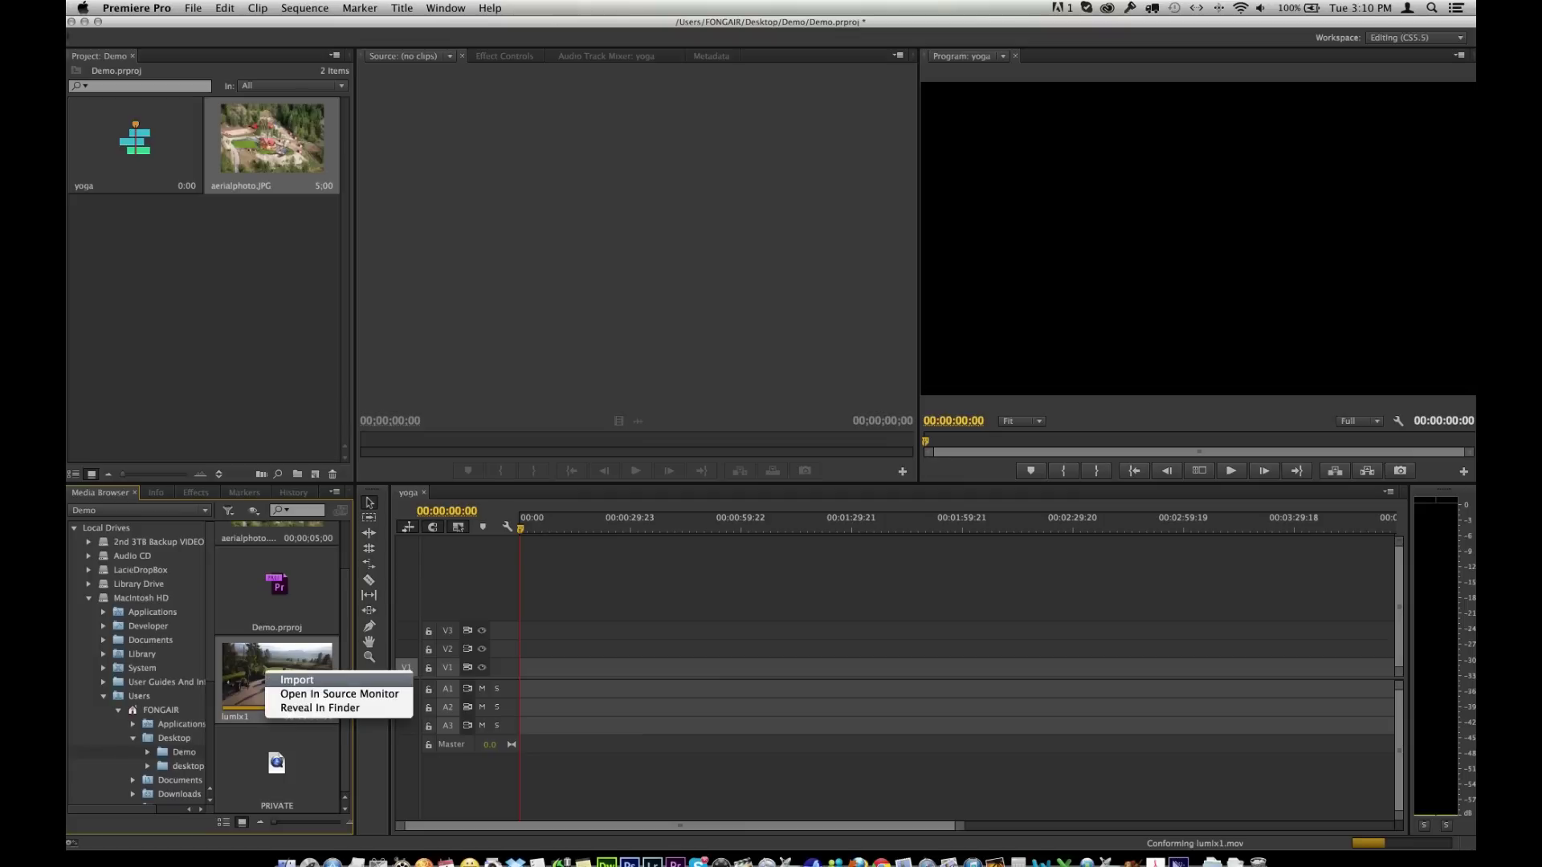
{"action": "left_click", "coordinate": [298, 680]}
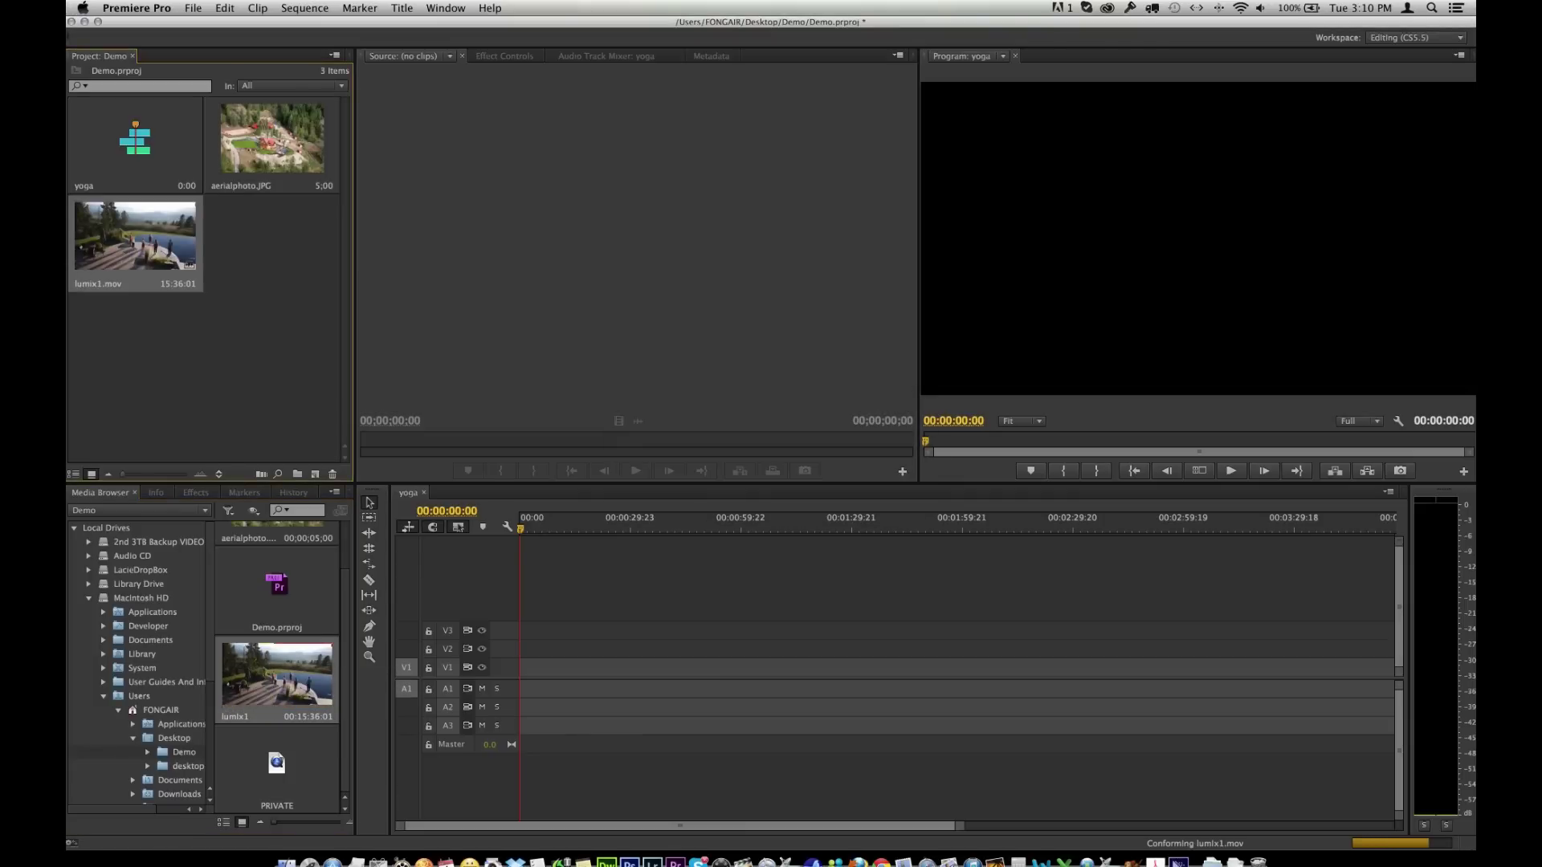
- Import the PRIVATE camera folder into the project and dismiss the import failure report
{"action": "left_click", "coordinate": [277, 767]}
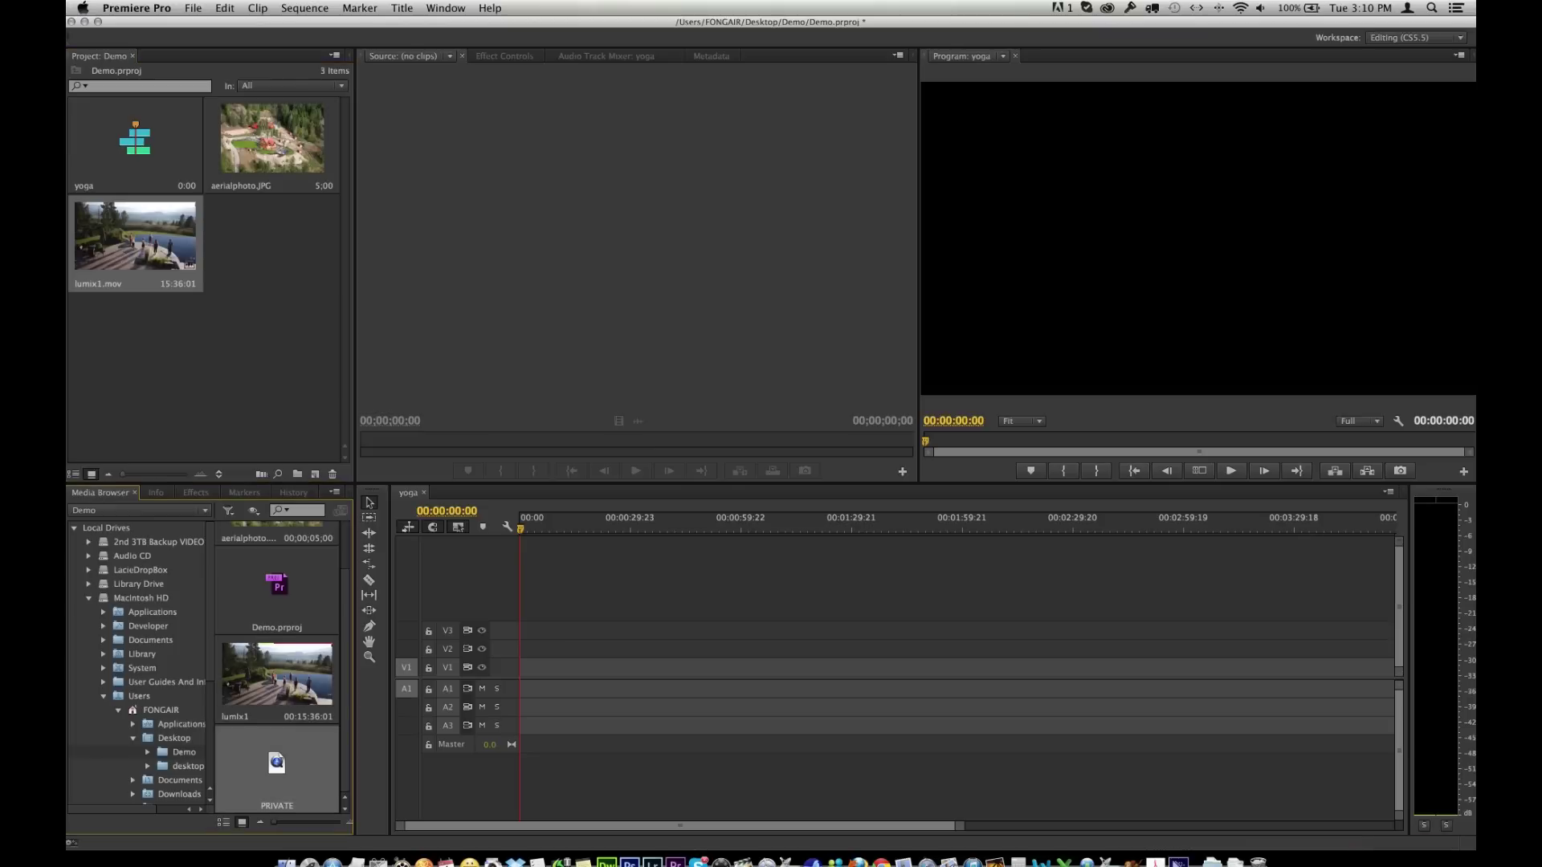
{"action": "right_click", "coordinate": [278, 771]}
{"action": "left_click", "coordinate": [309, 780]}
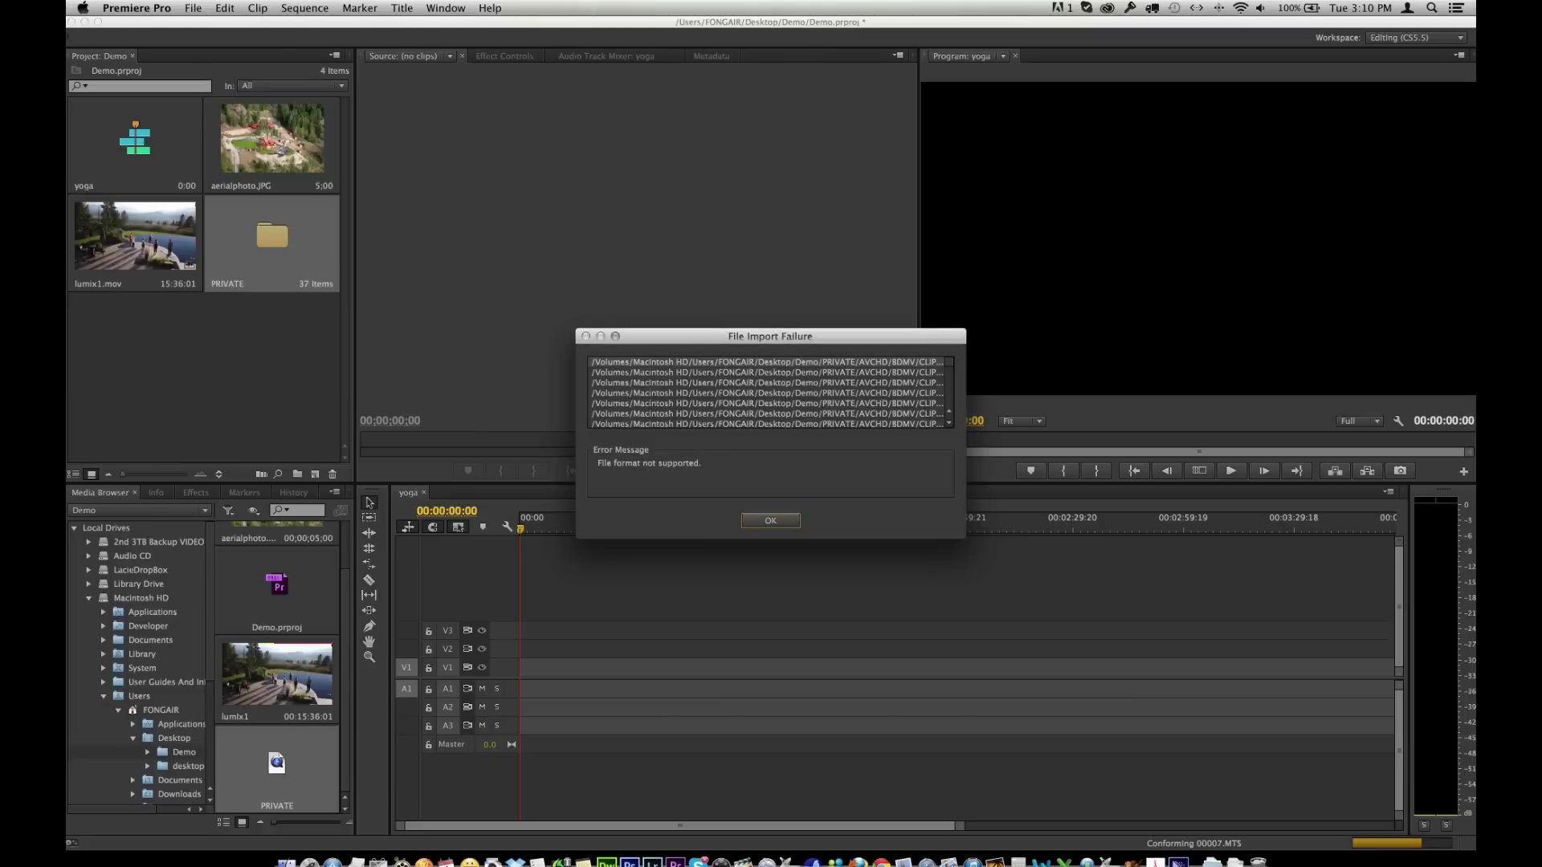
{"action": "key", "text": "Return"}
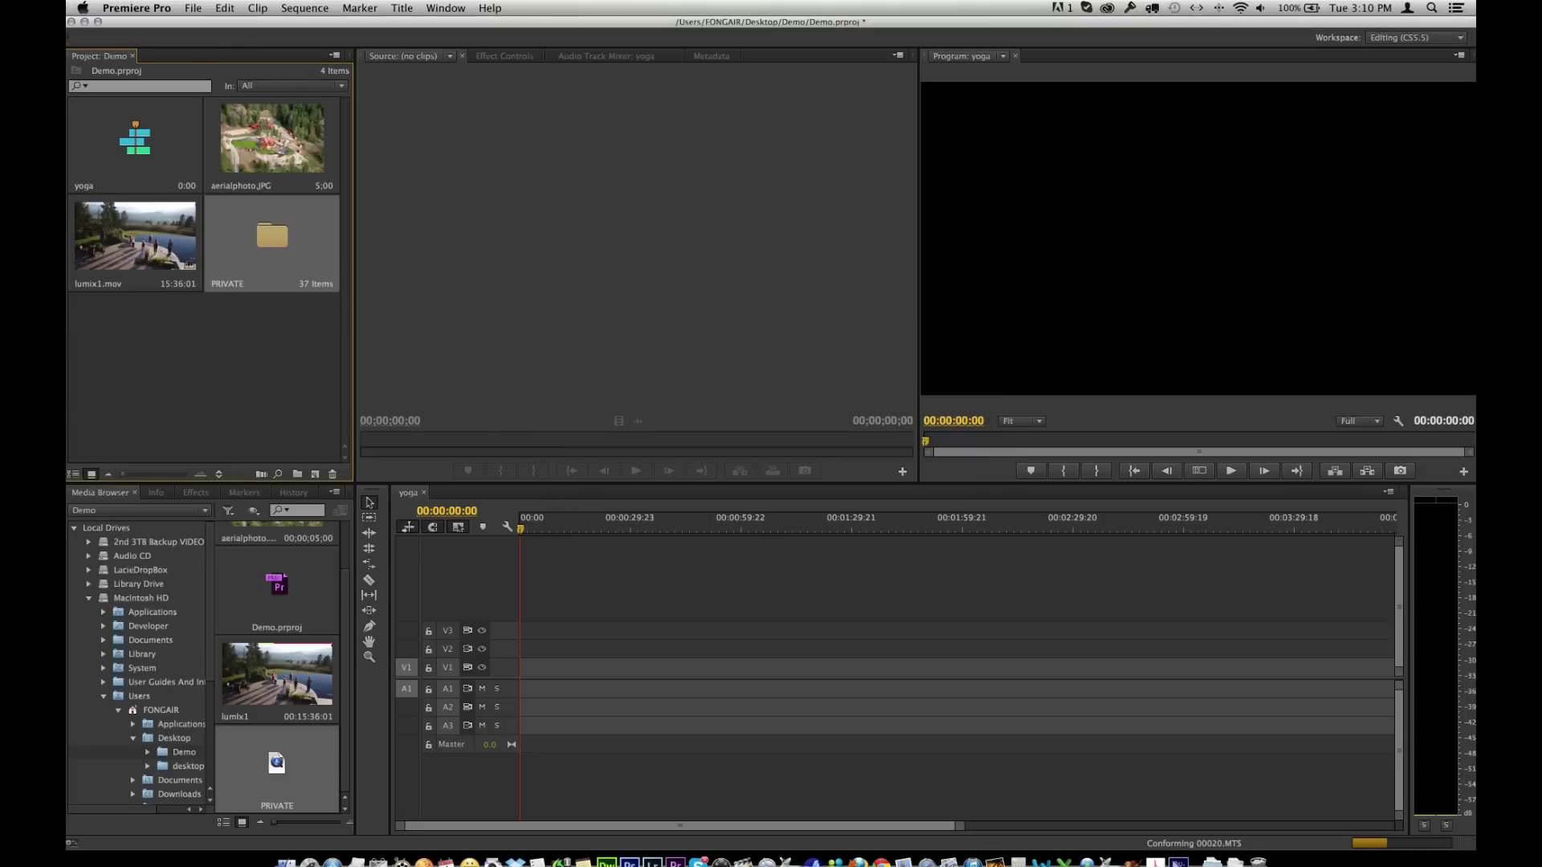
- Place aerialphoto.JPG at the start of video track V1 and scale it to the frame size
{"action": "double_click", "coordinate": [272, 139]}
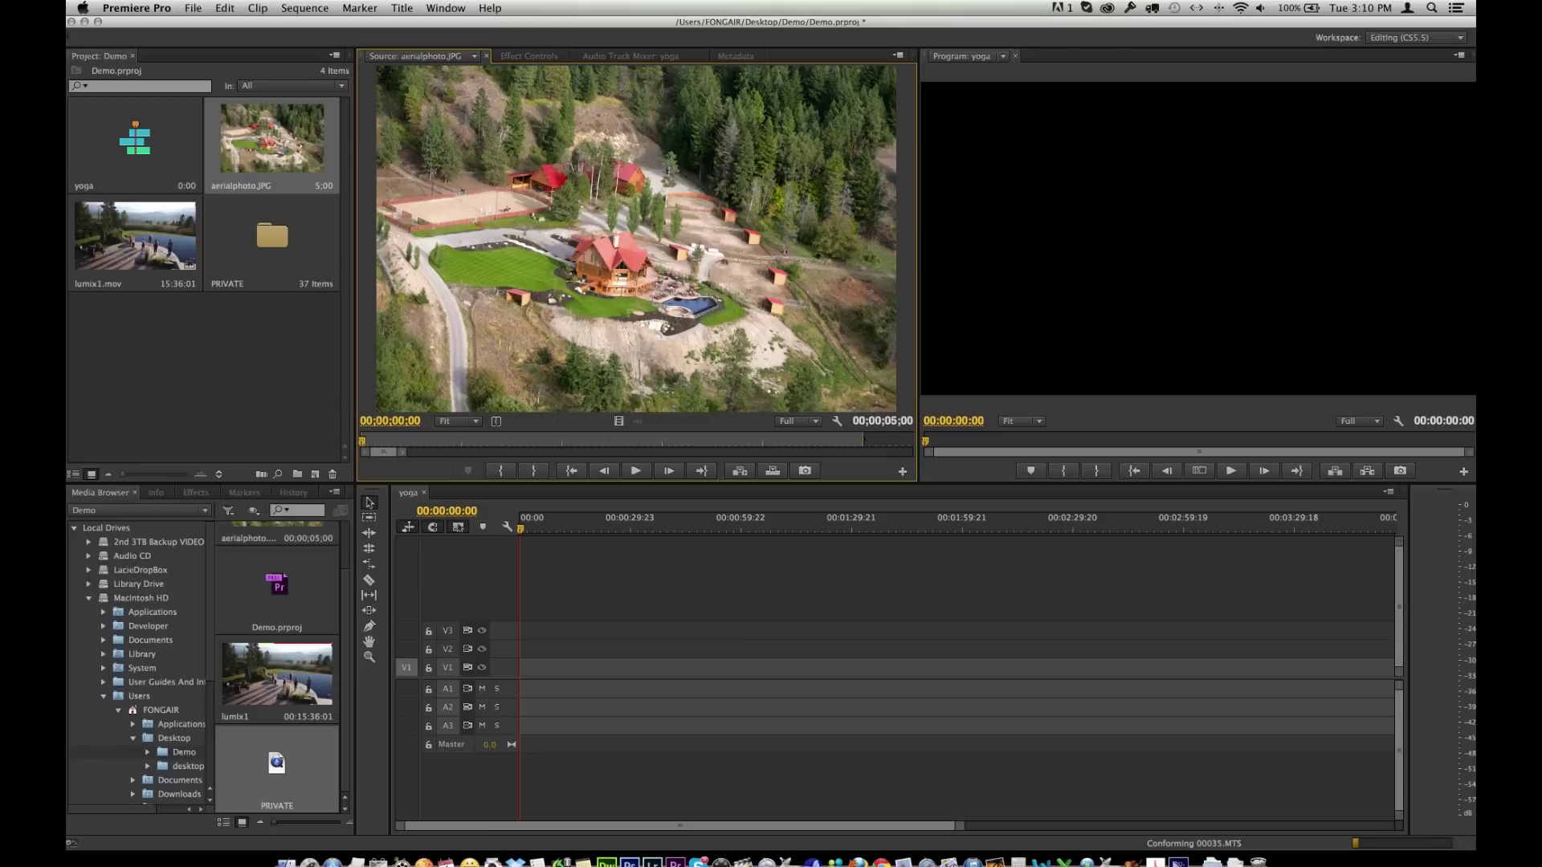
{"action": "left_click_drag", "start_coordinate": [622, 614], "coordinate": [519, 664]}
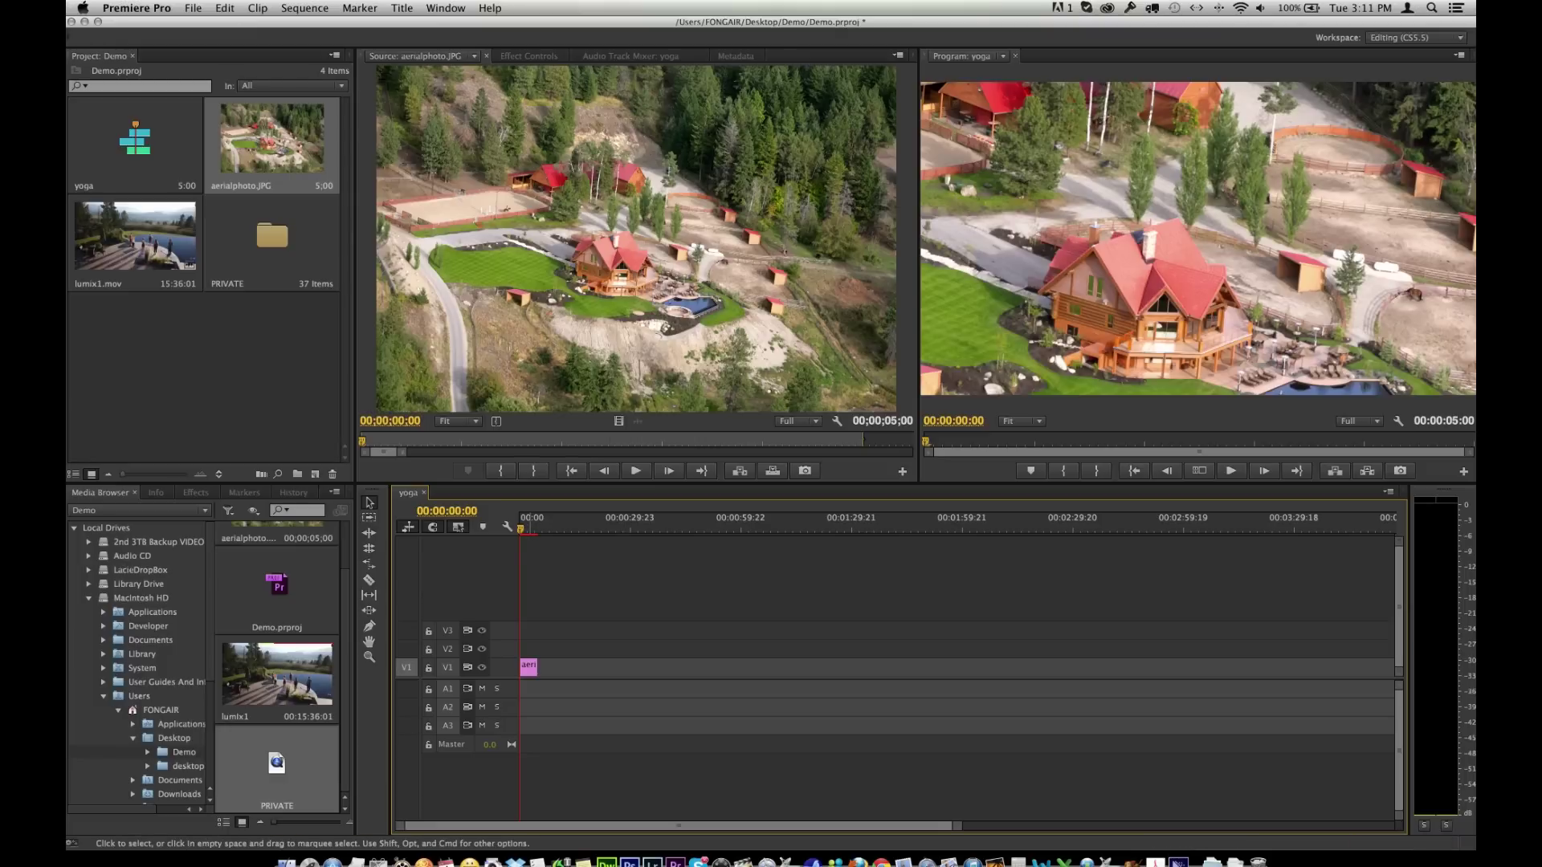
{"action": "left_click", "coordinate": [530, 668]}
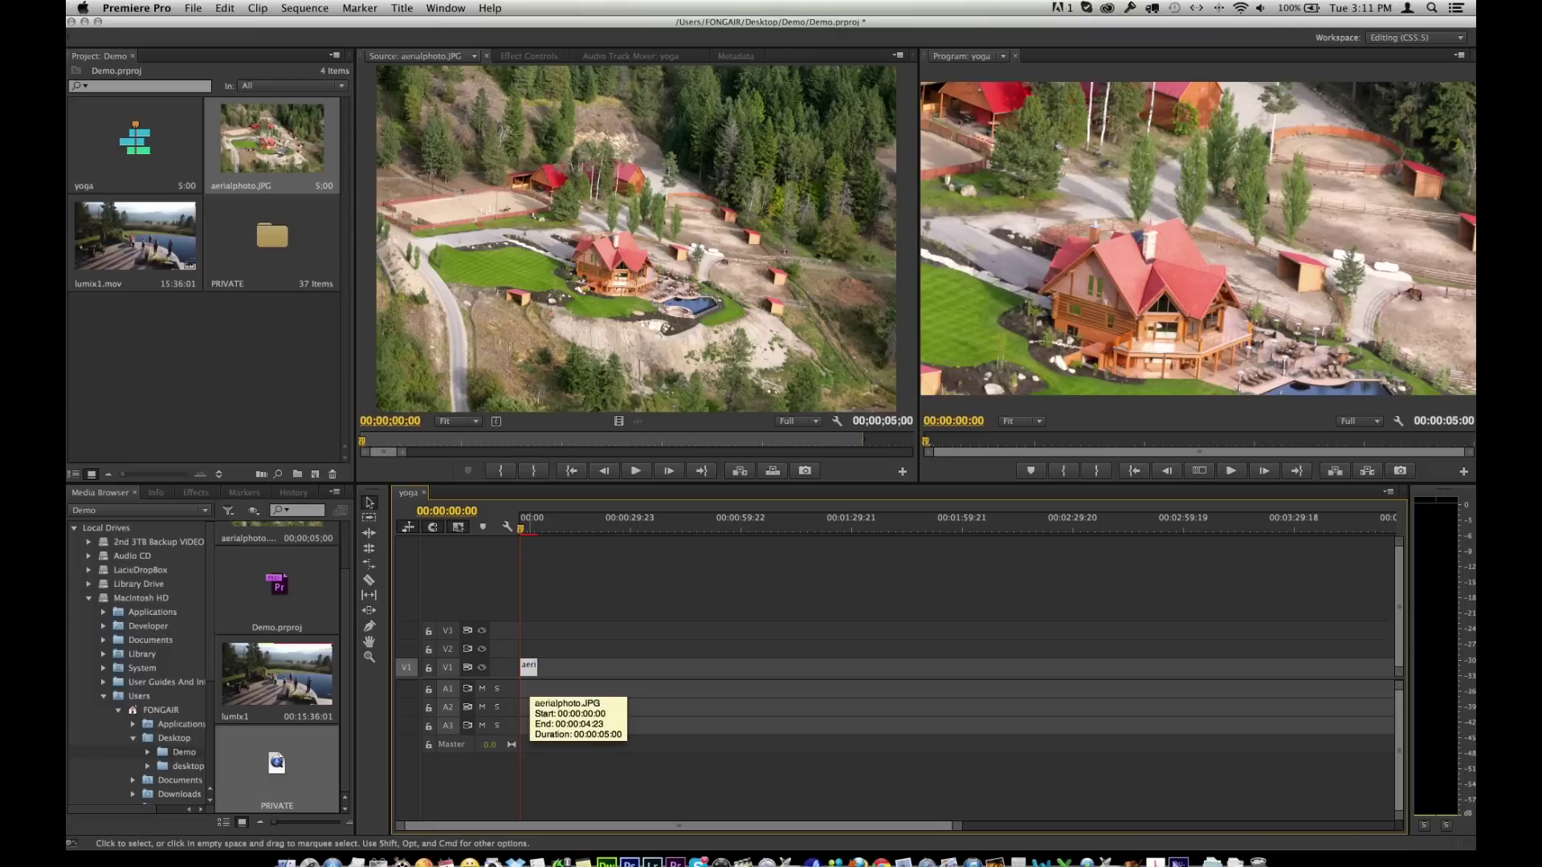
{"action": "right_click", "coordinate": [529, 666]}
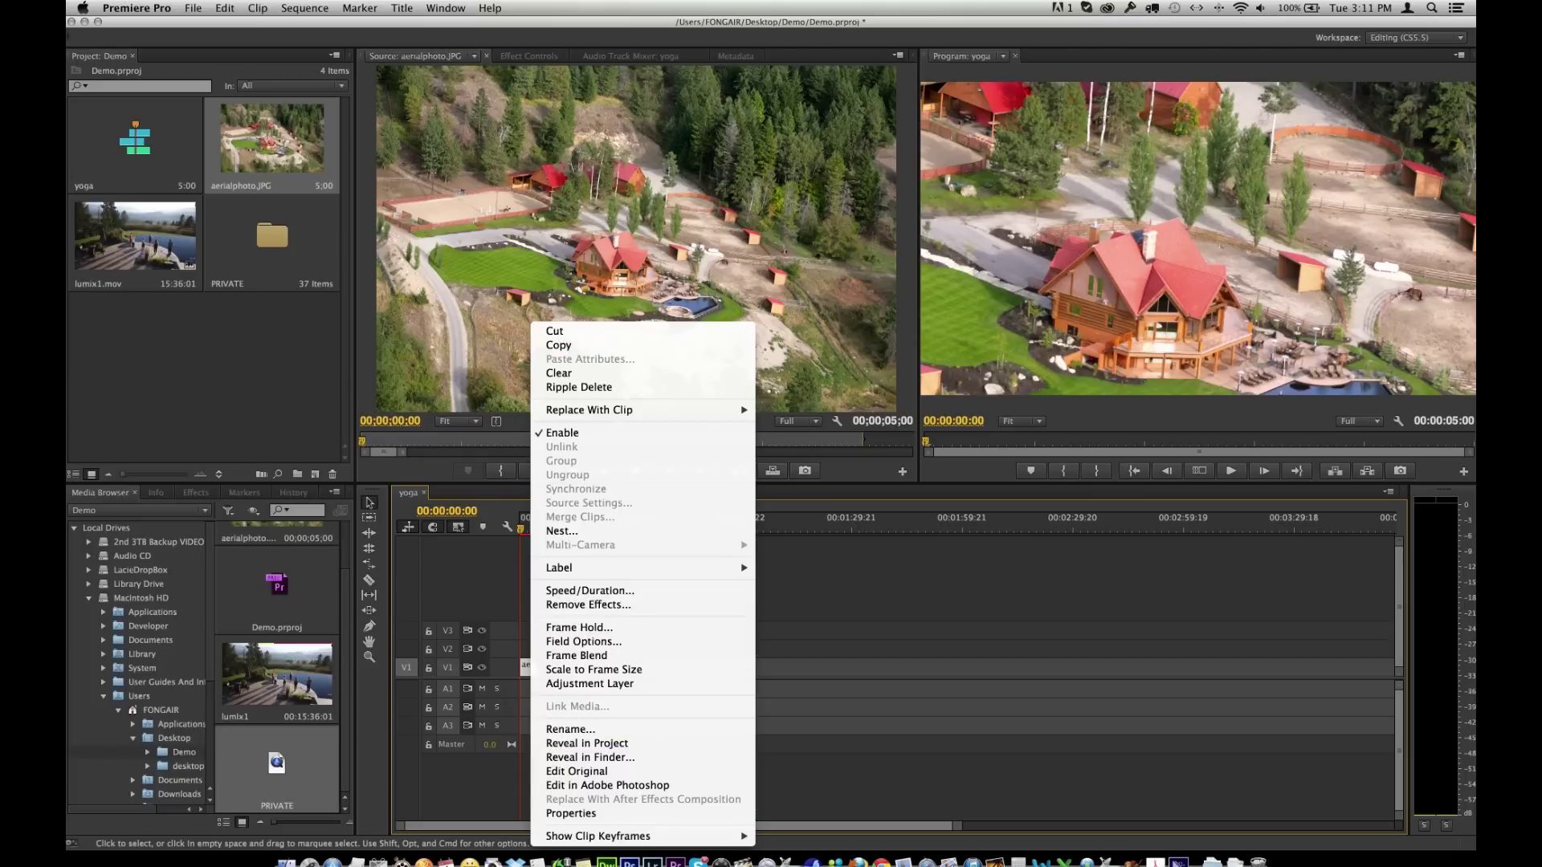
{"action": "left_click", "coordinate": [594, 670]}
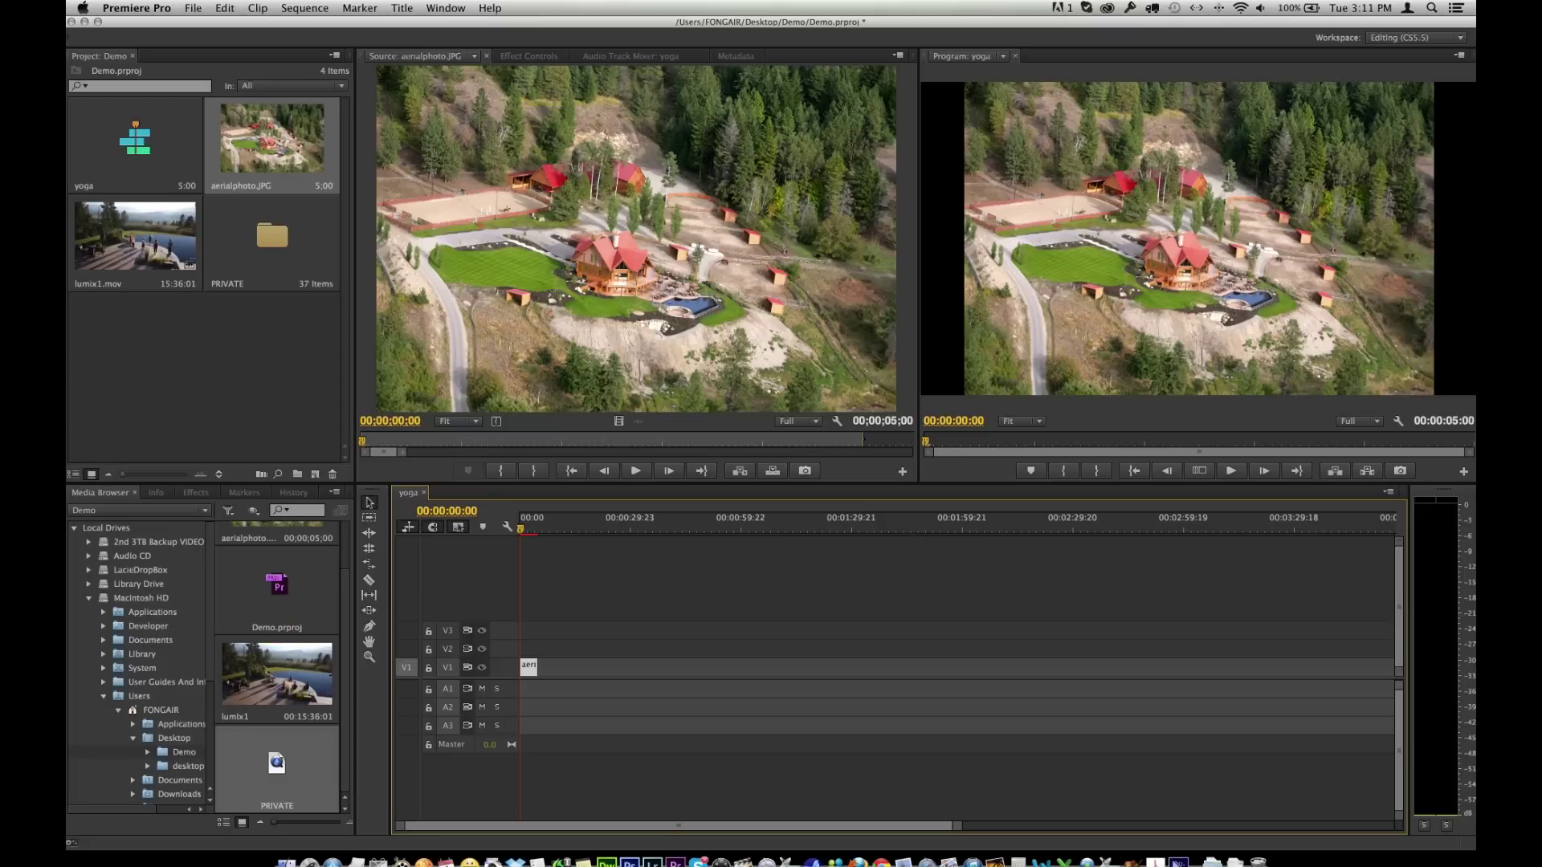
- Load lumix1 in the Source Monitor and mark In and Out points around a 00:00:03:17 section ending at about 00:09:52
{"action": "double_click", "coordinate": [277, 675]}
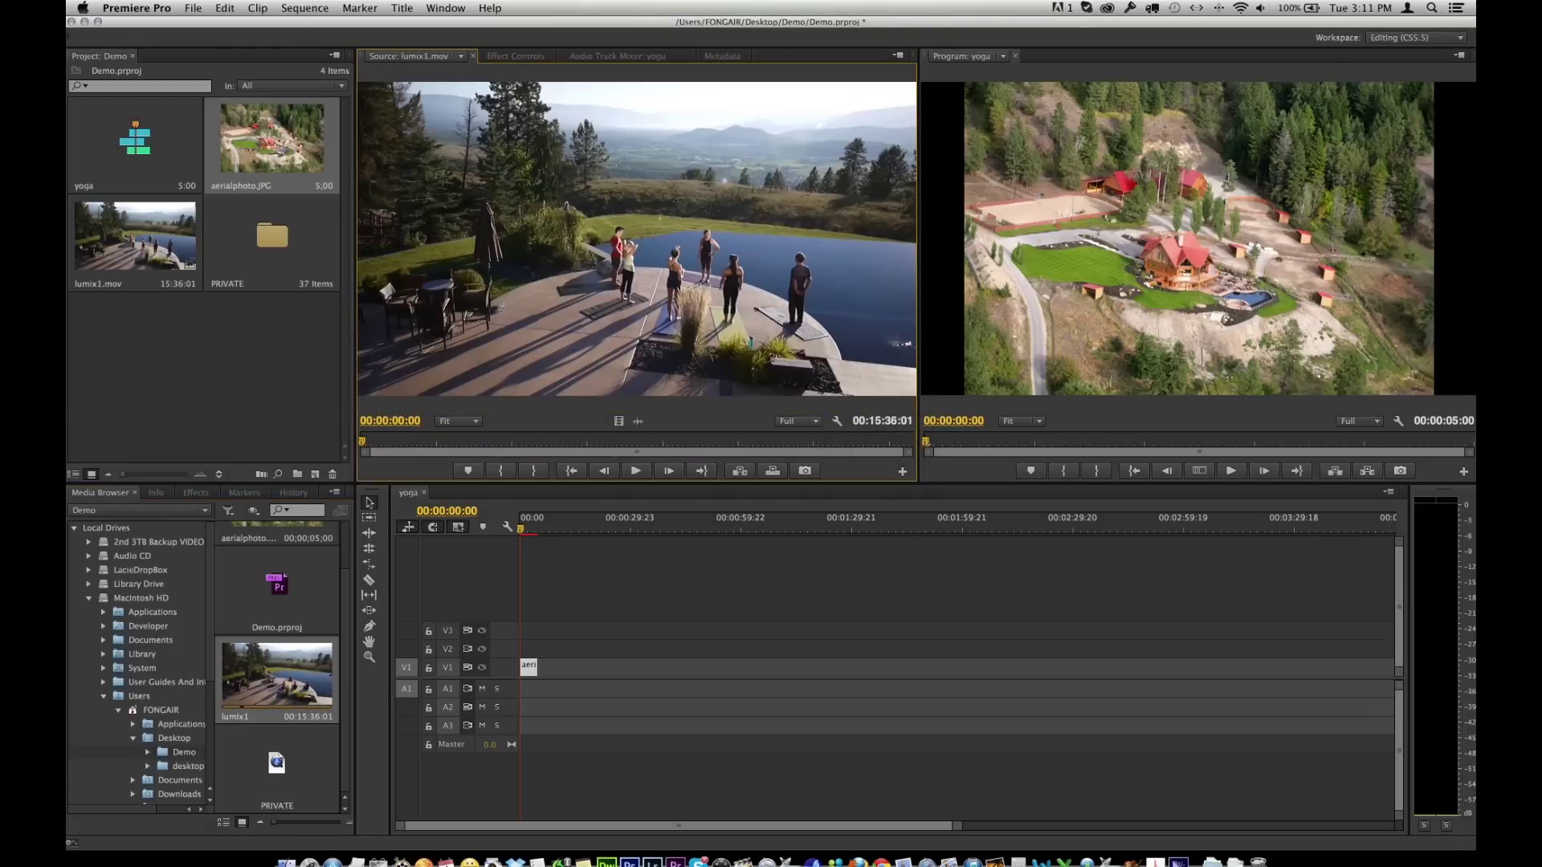
{"action": "left_click_drag", "start_coordinate": [363, 441], "coordinate": [537, 442]}
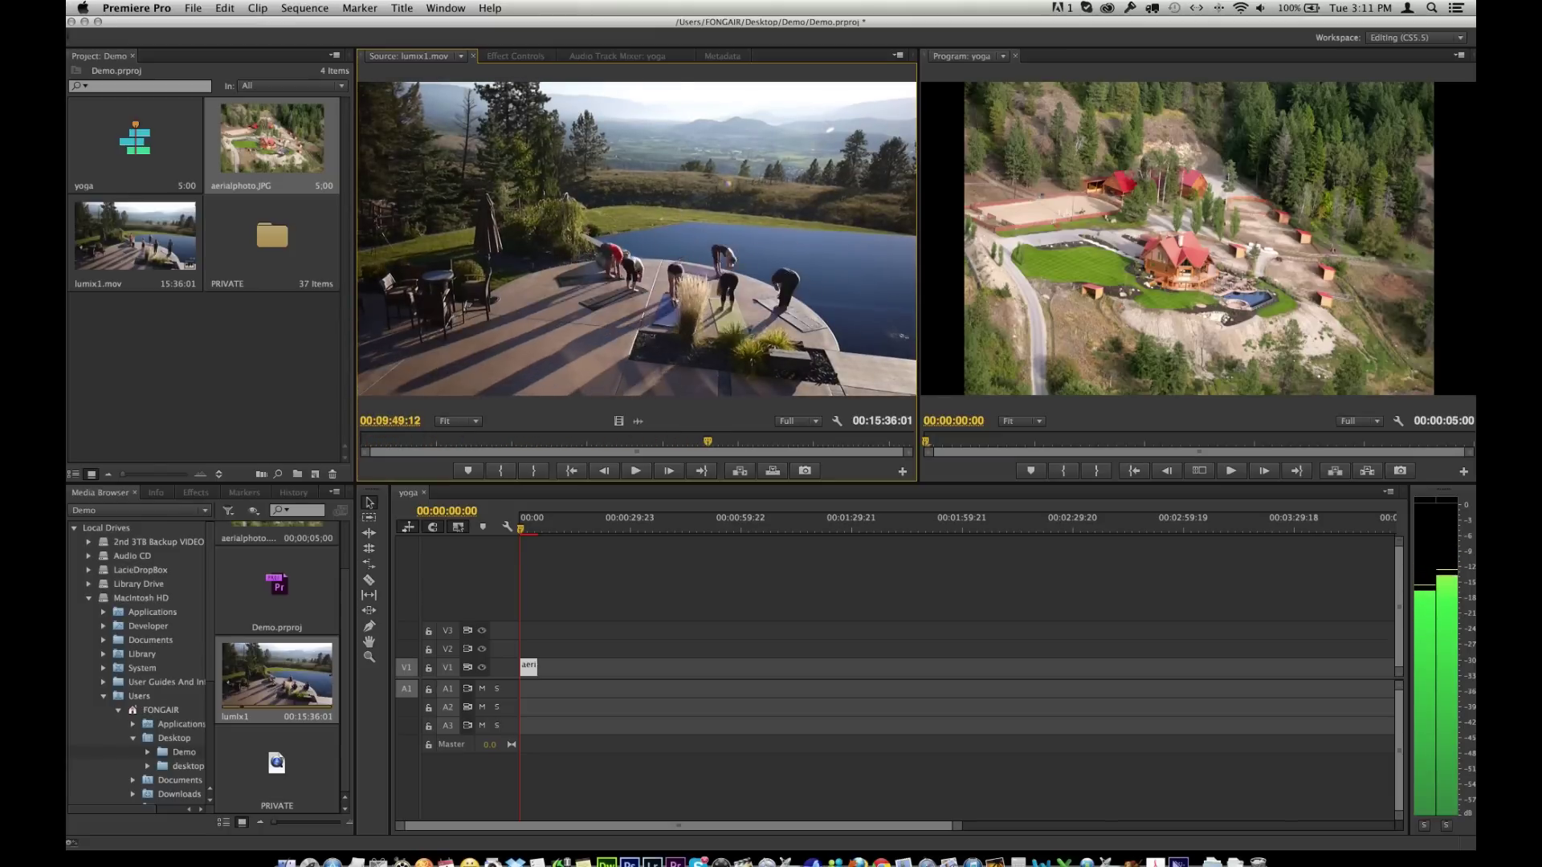
{"action": "left_click_drag", "start_coordinate": [708, 442], "coordinate": [697, 441]}
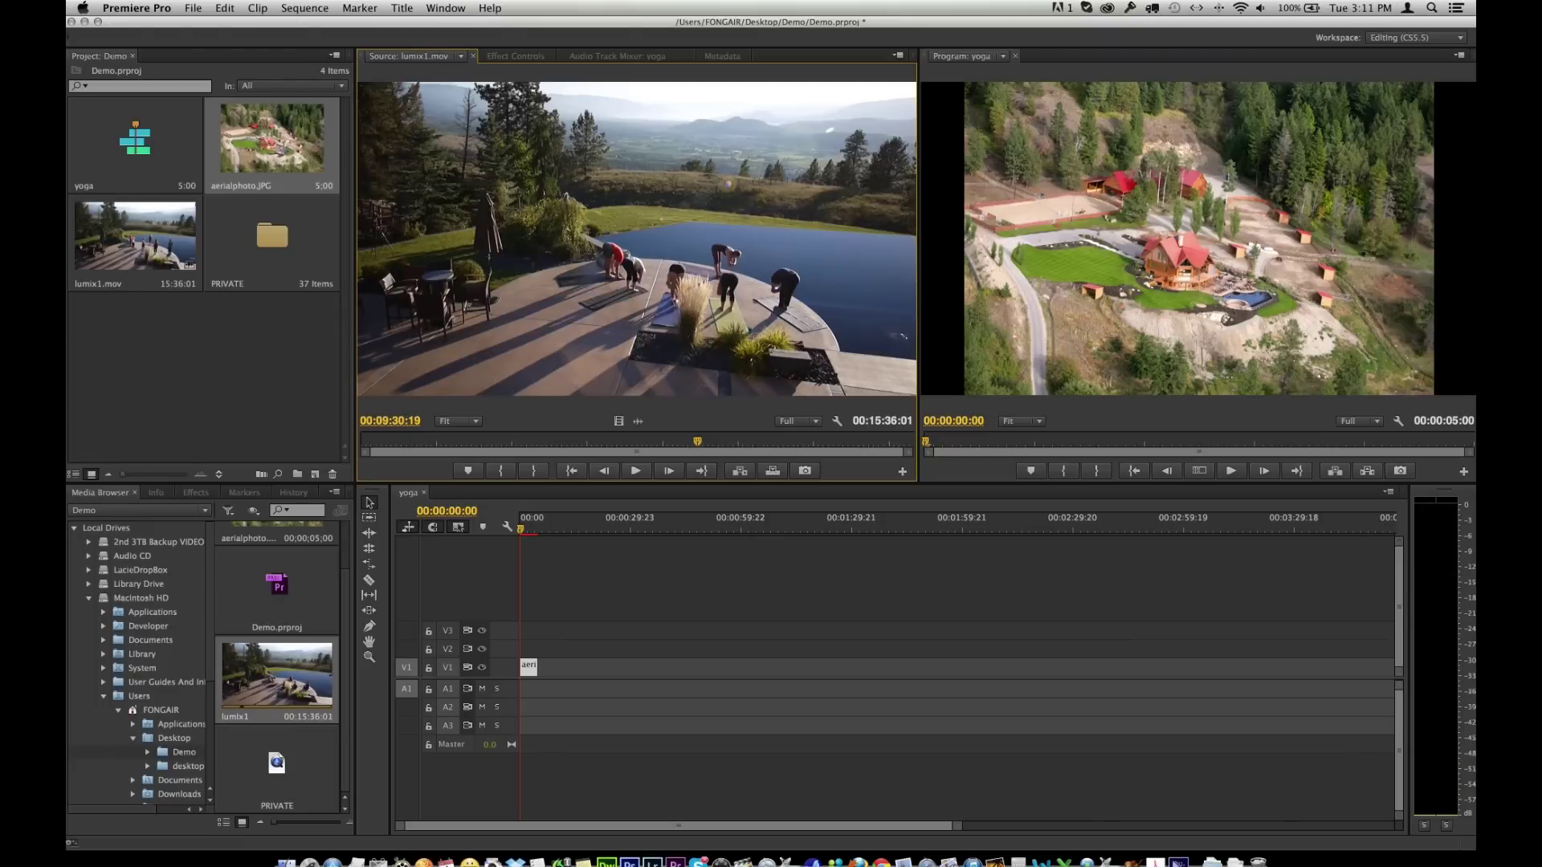
{"action": "key", "text": "i"}
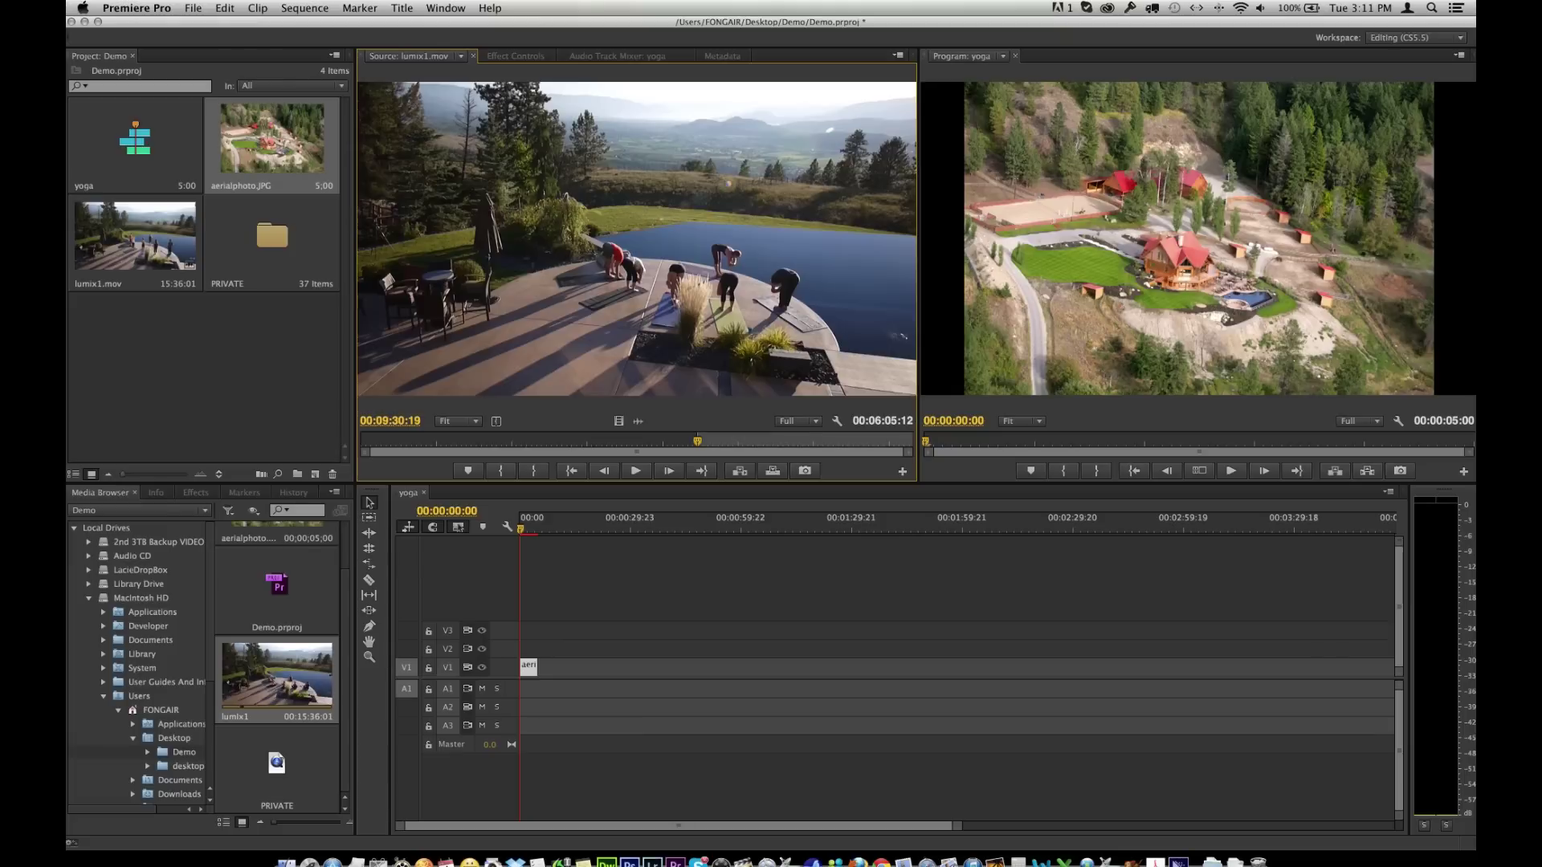
{"action": "key", "text": "l"}
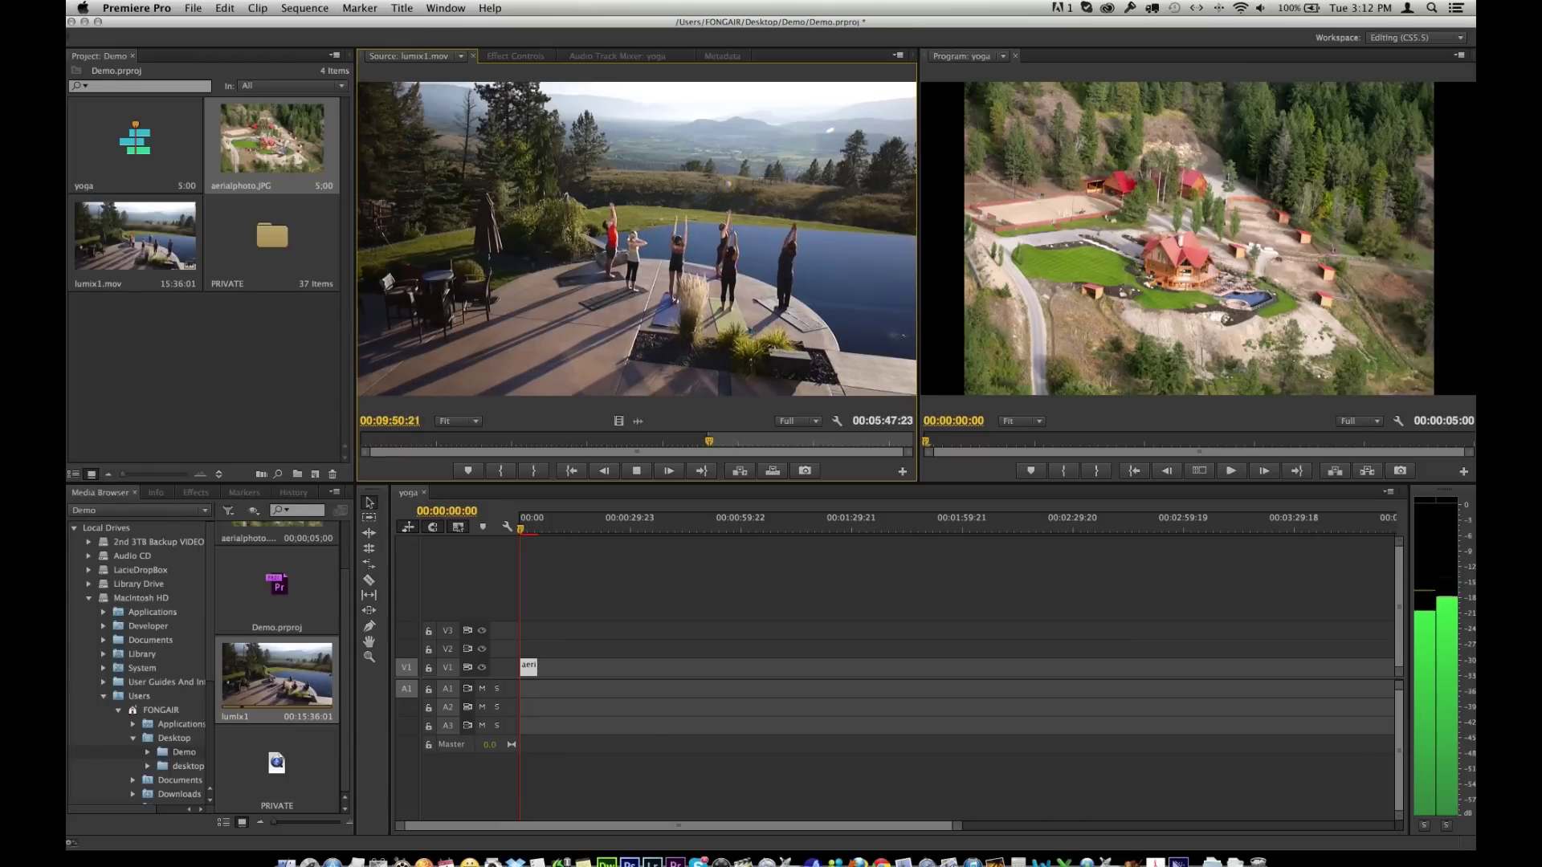
{"action": "key", "text": "o"}
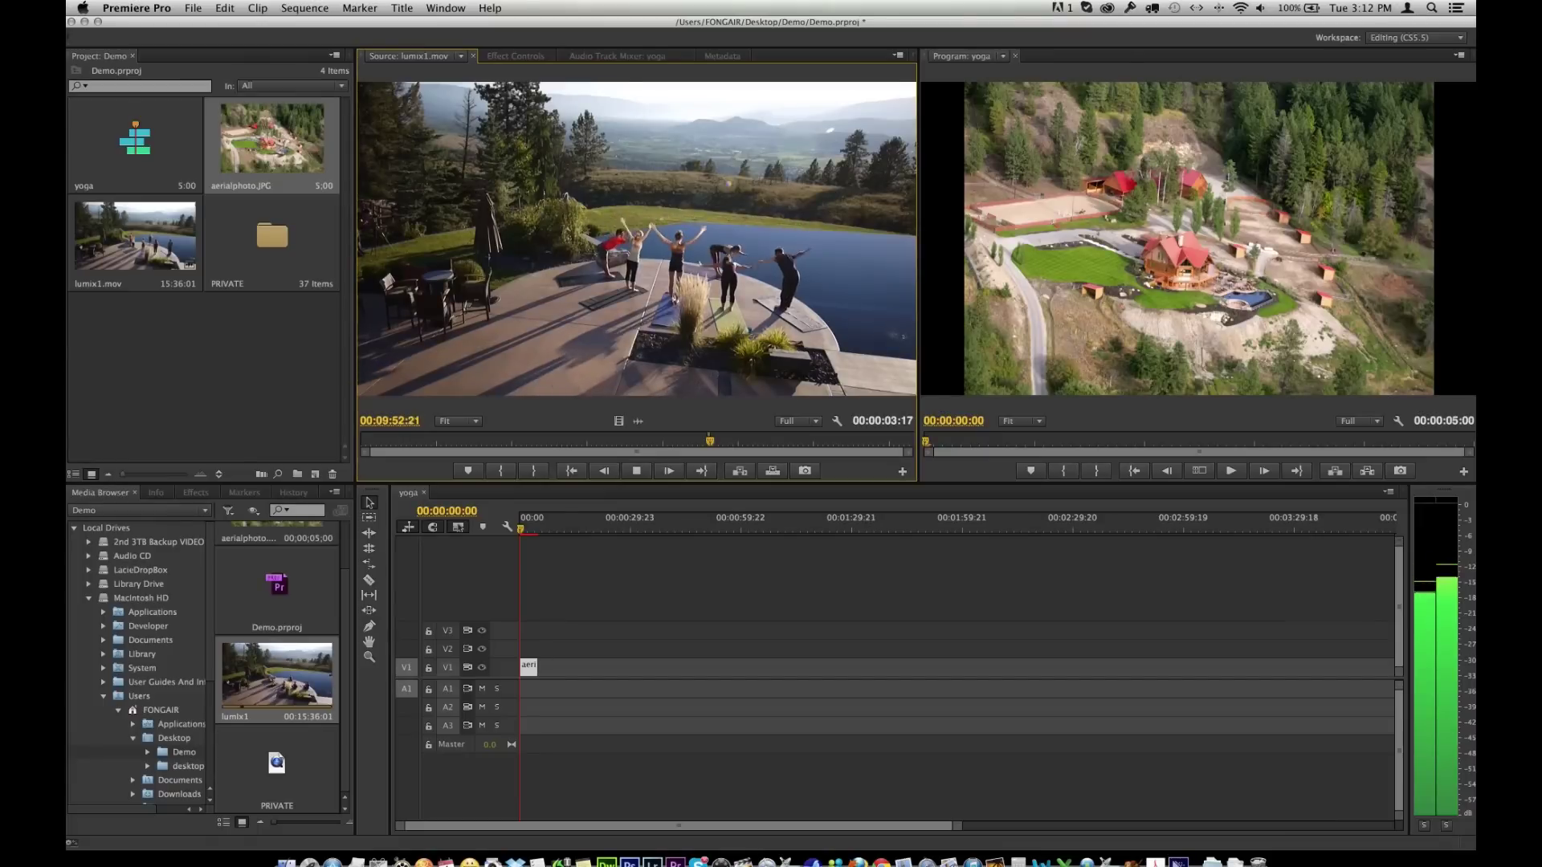
{"action": "key", "text": "space"}
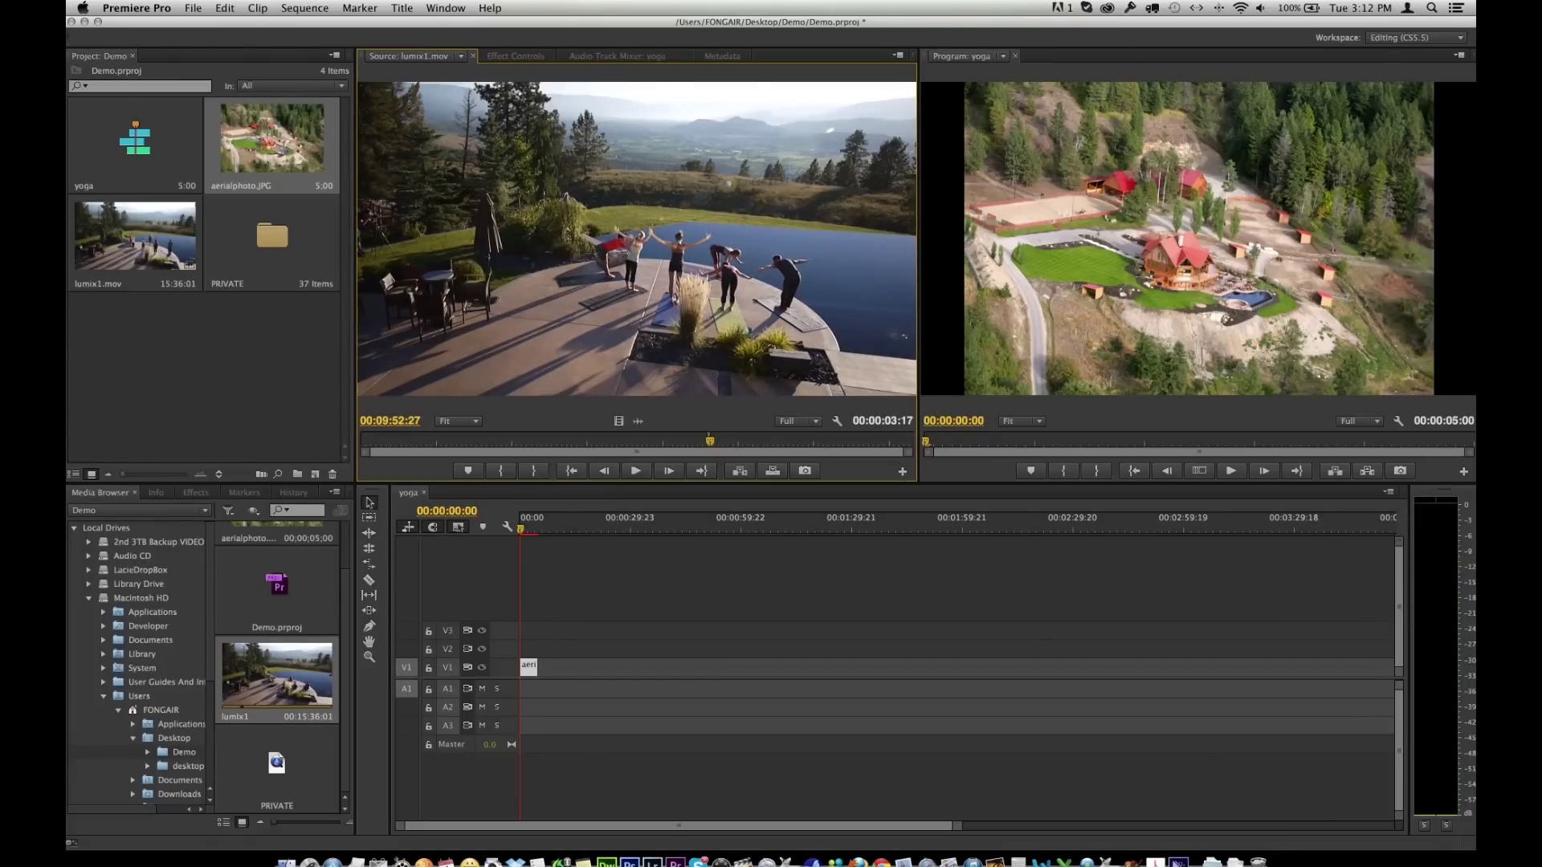
- Add the marked lumix1.mov section to tracks V1 and A1 directly after the aerial photo
{"action": "left_click_drag", "start_coordinate": [659, 265], "coordinate": [545, 668]}
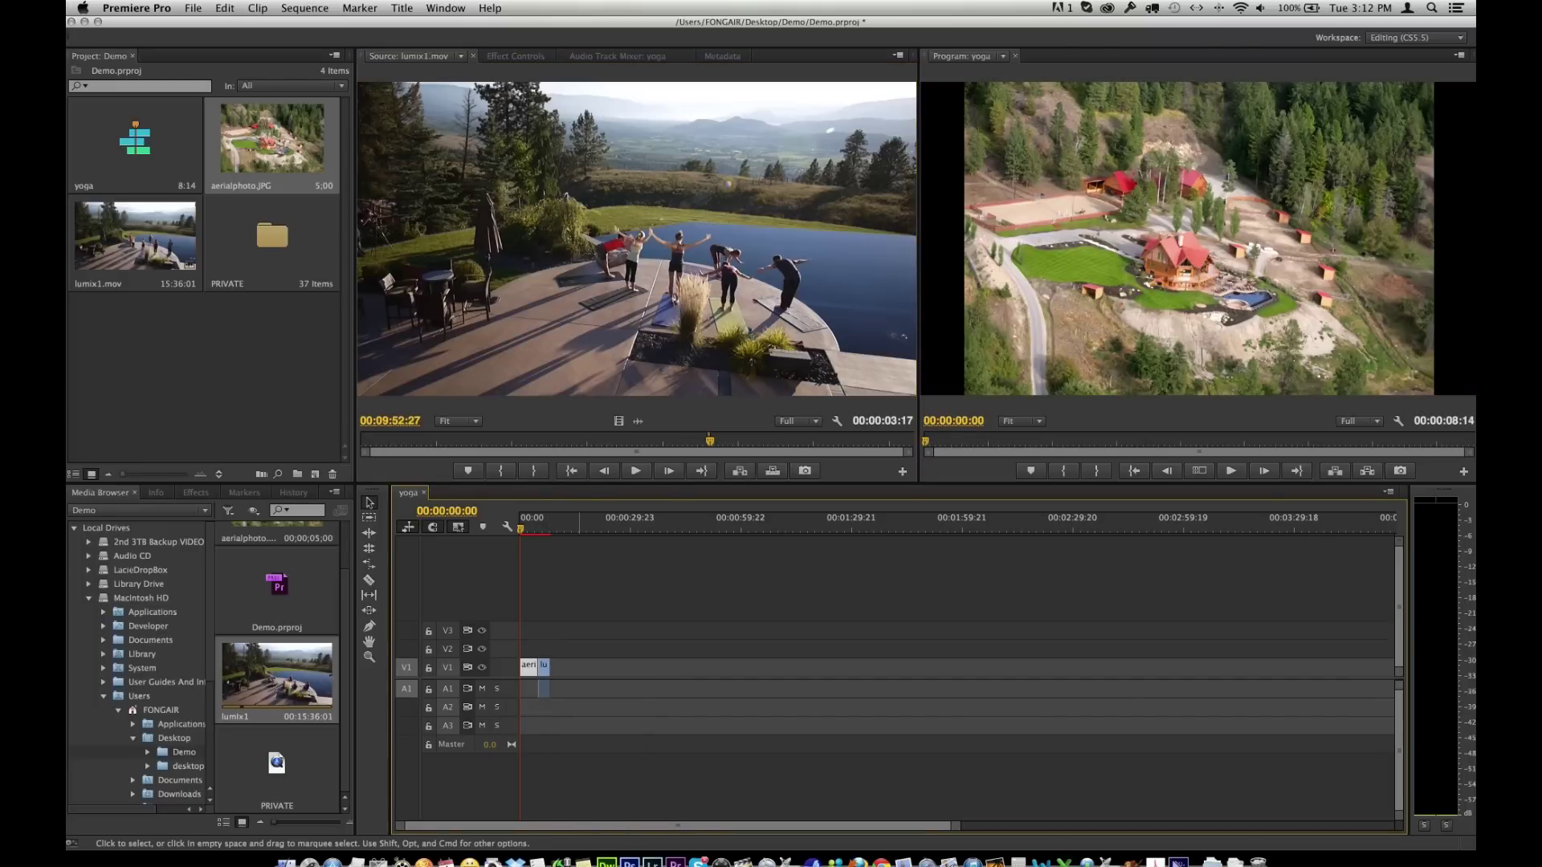
{"action": "key", "text": "backslash"}
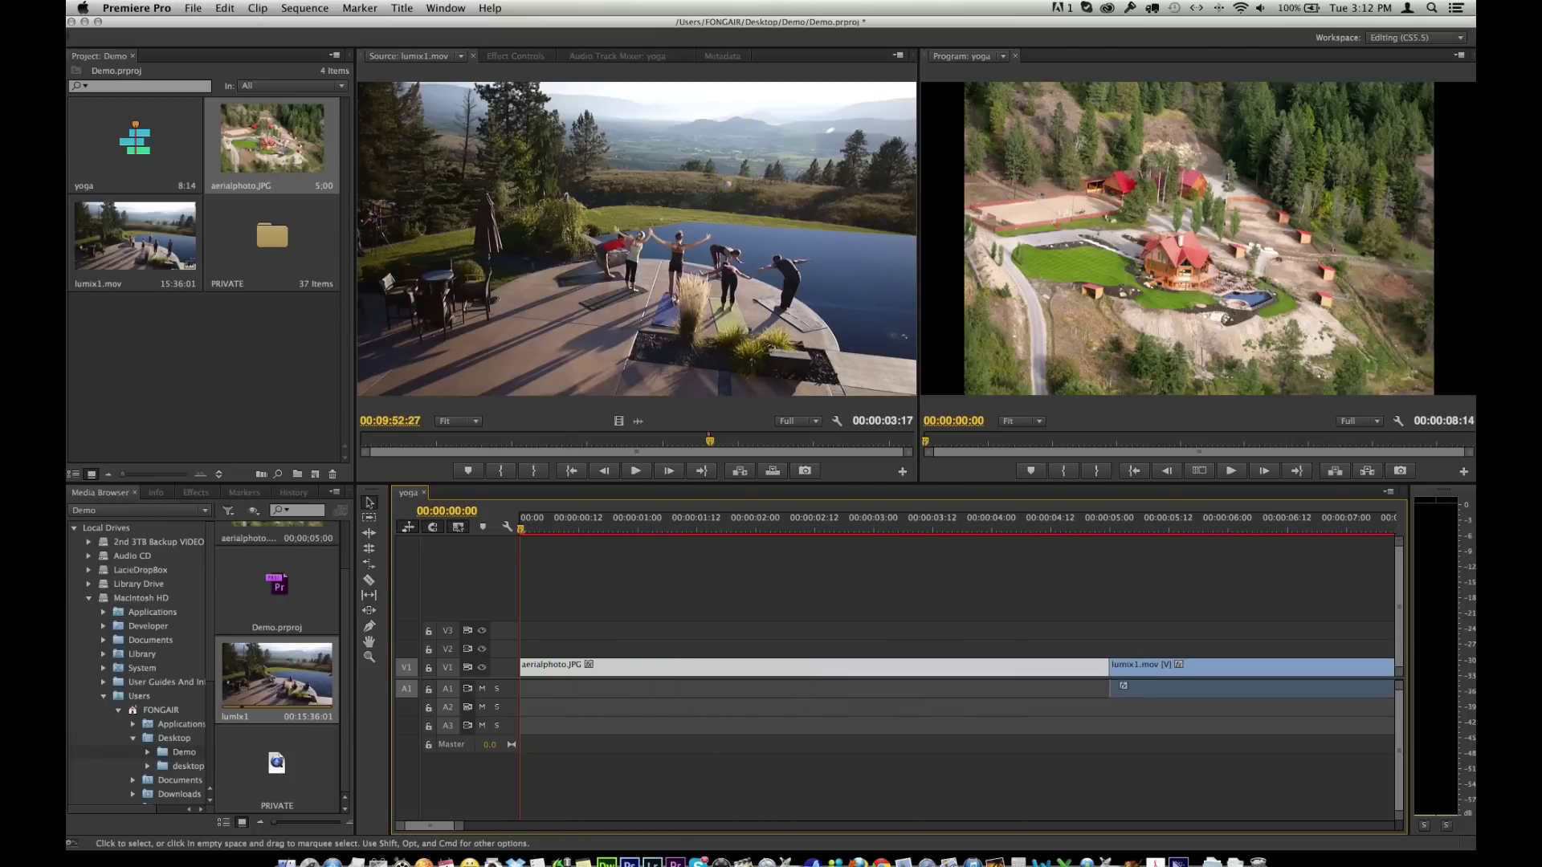
- Open the PRIVATE bin in its own window and enlarge both the window and its clip thumbnails
{"action": "key", "text": "minus"}
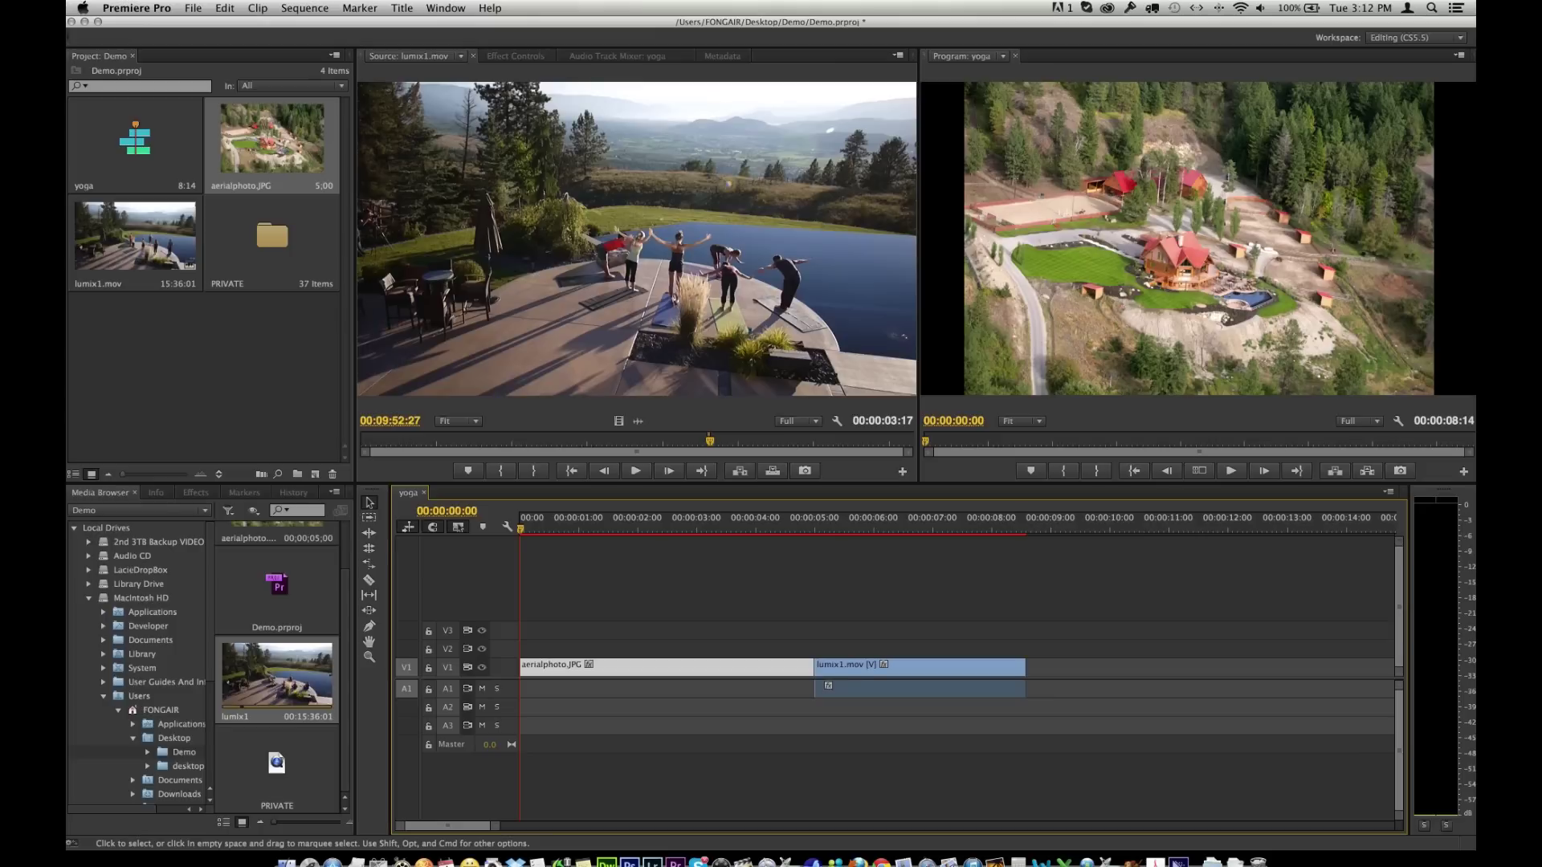
{"action": "key", "text": "equal"}
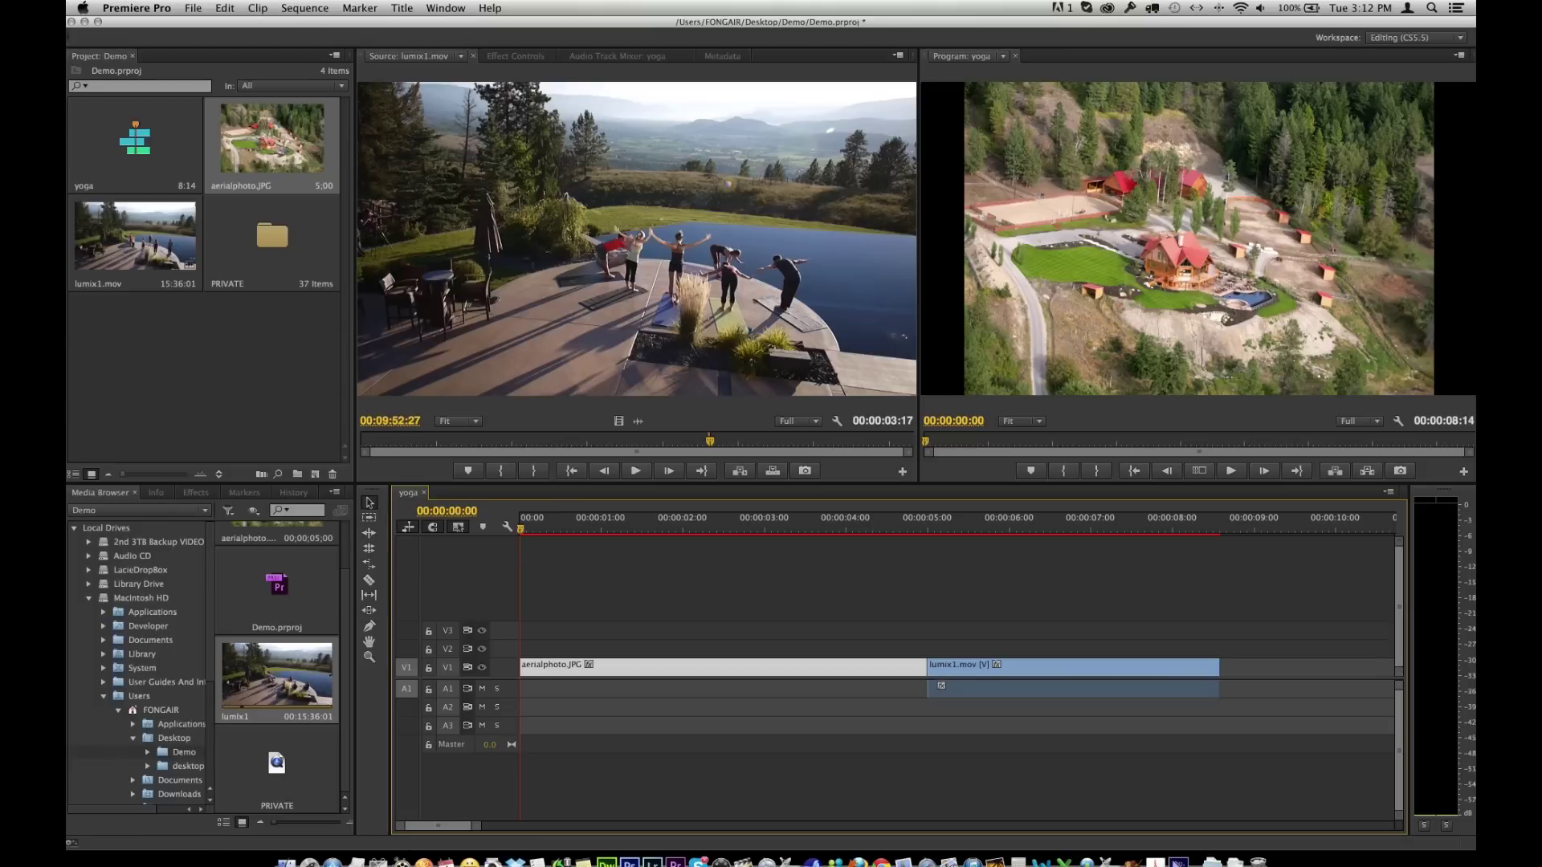
{"action": "double_click", "coordinate": [272, 236]}
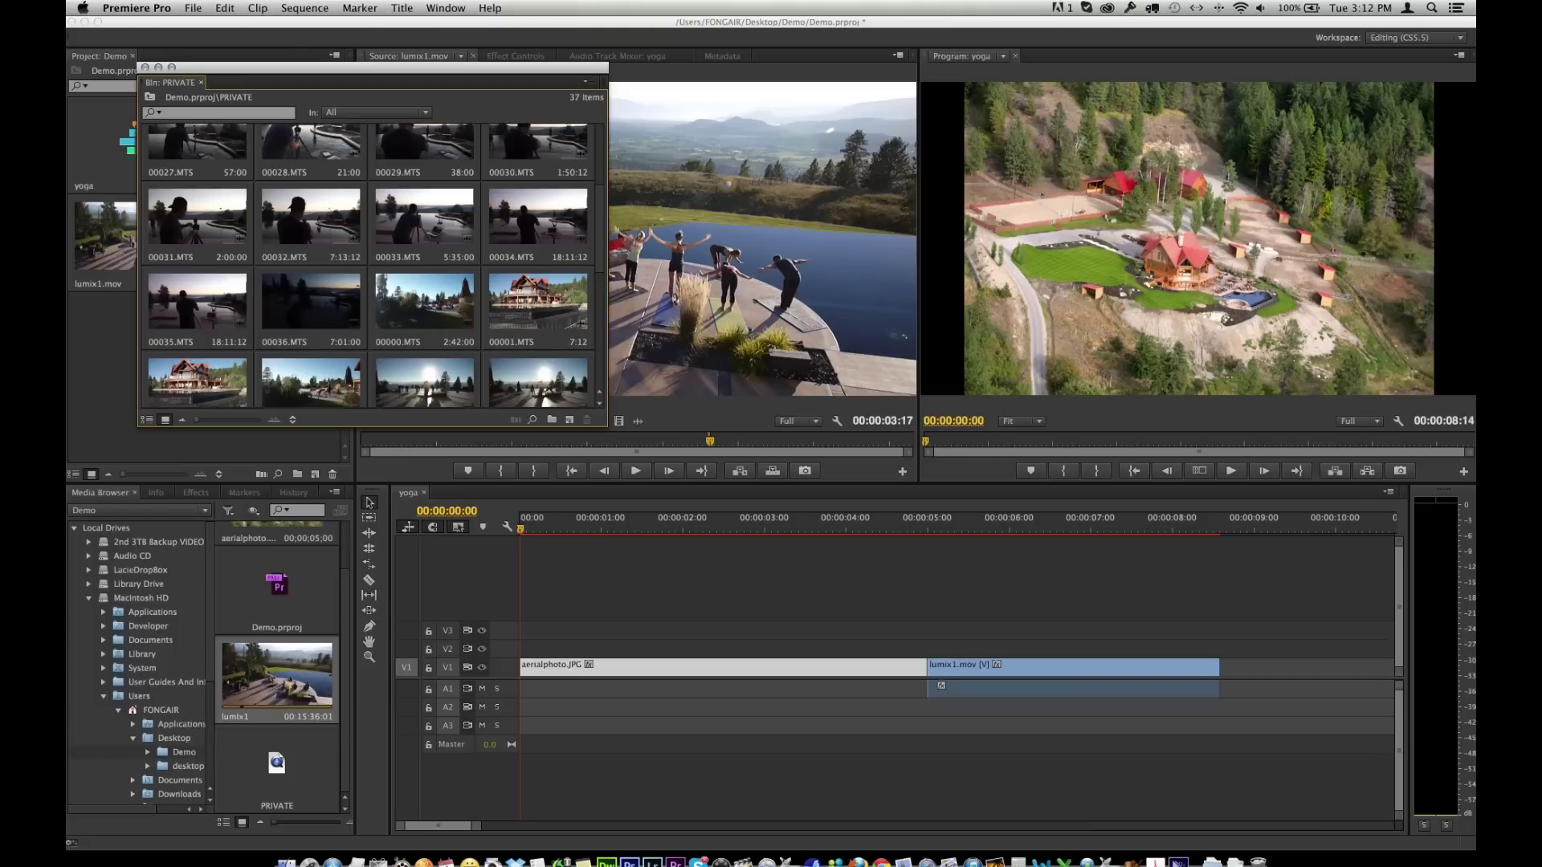
{"action": "left_click", "coordinate": [145, 67]}
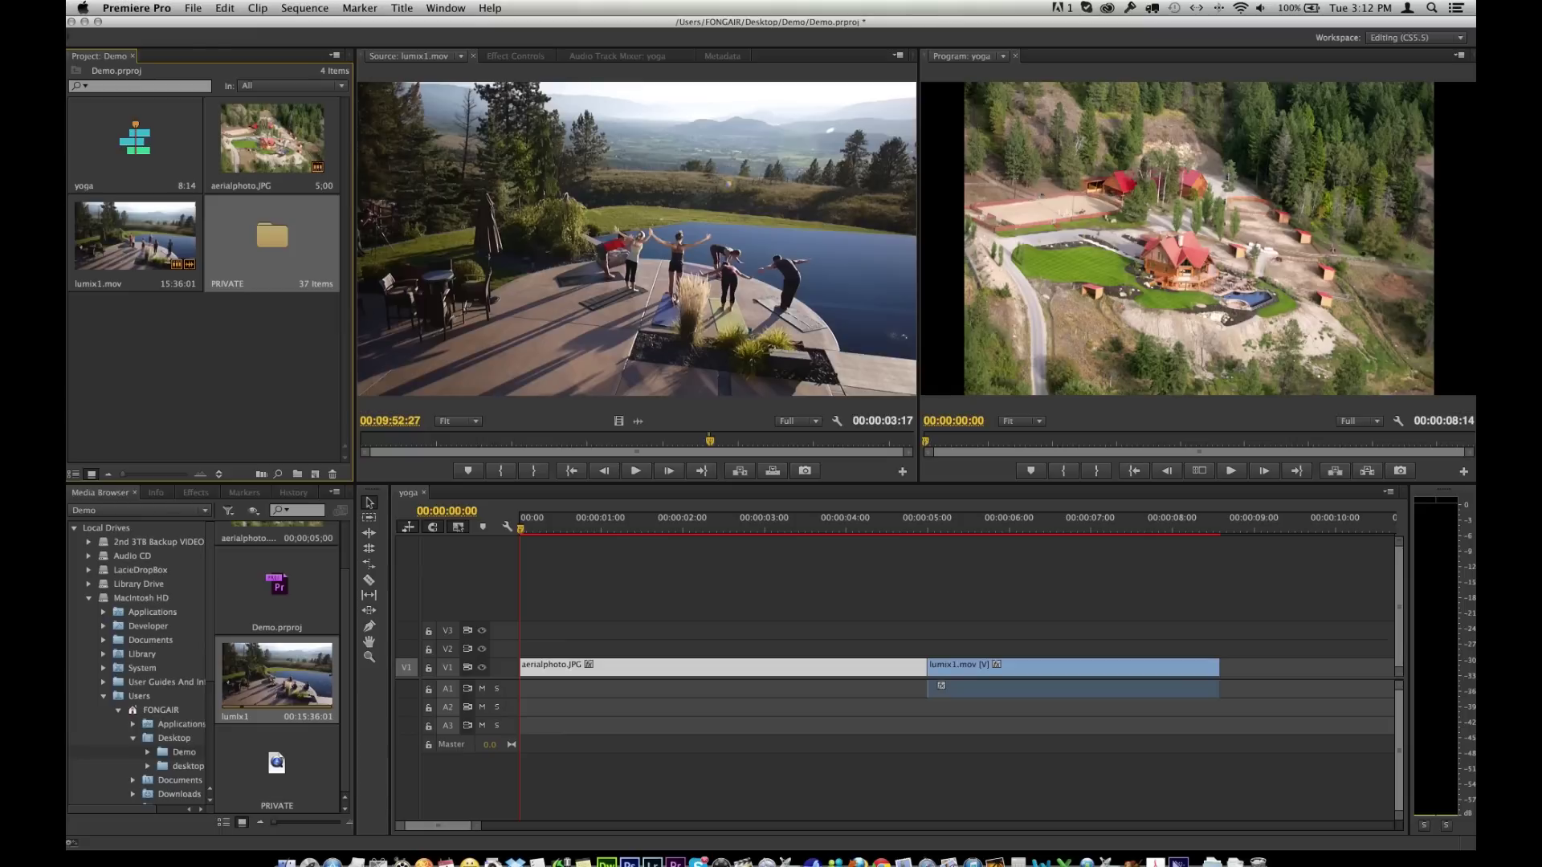
{"action": "double_click", "coordinate": [272, 236]}
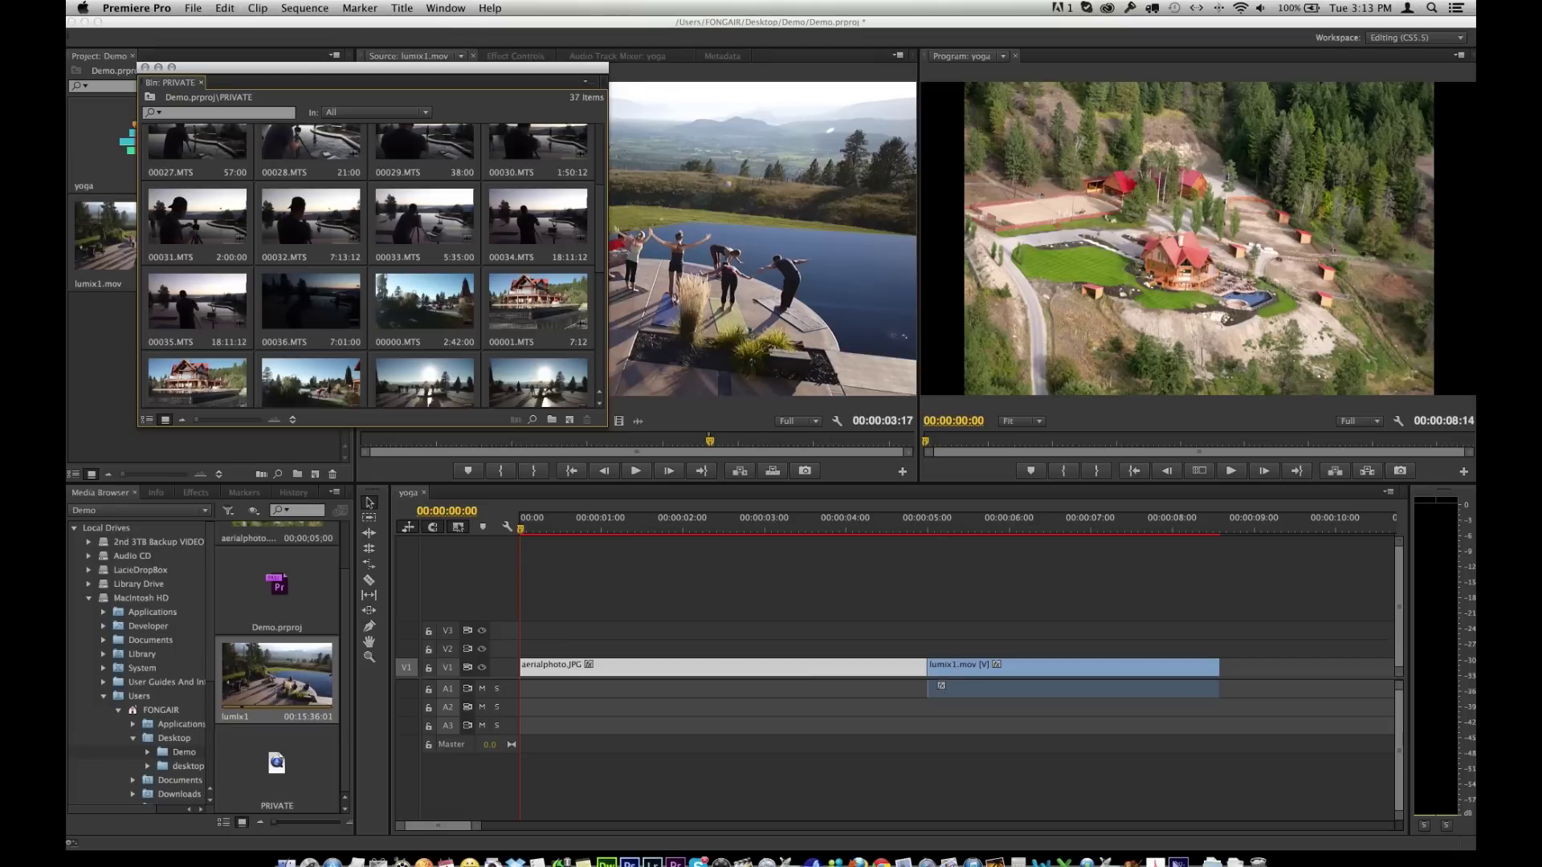
{"action": "left_click_drag", "start_coordinate": [607, 425], "coordinate": [667, 714]}
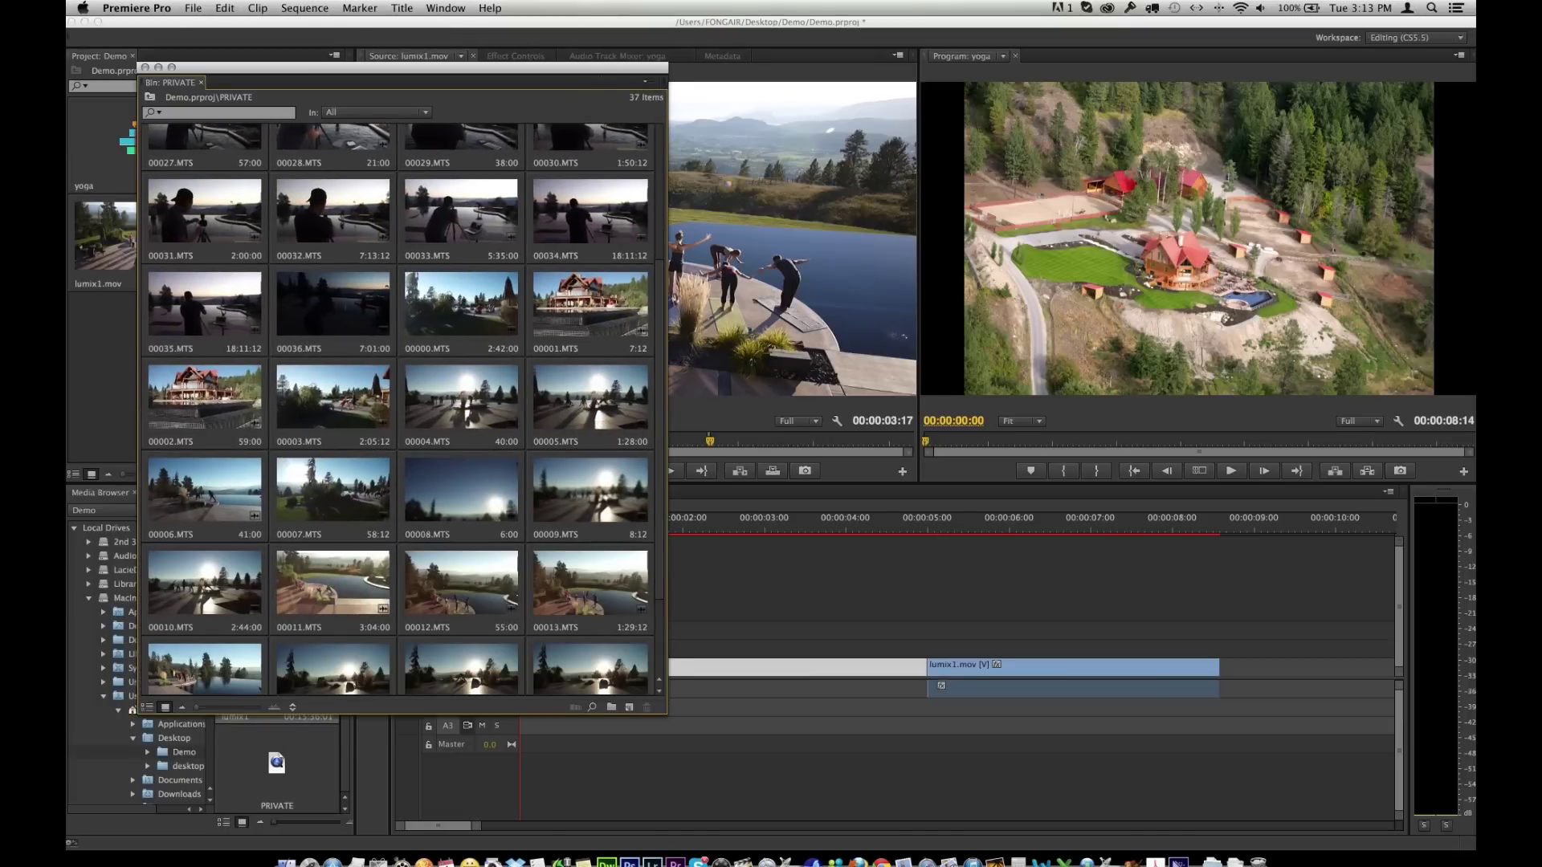
{"action": "scroll", "coordinate": [402, 410], "scroll_direction": "down", "scroll_amount": 3}
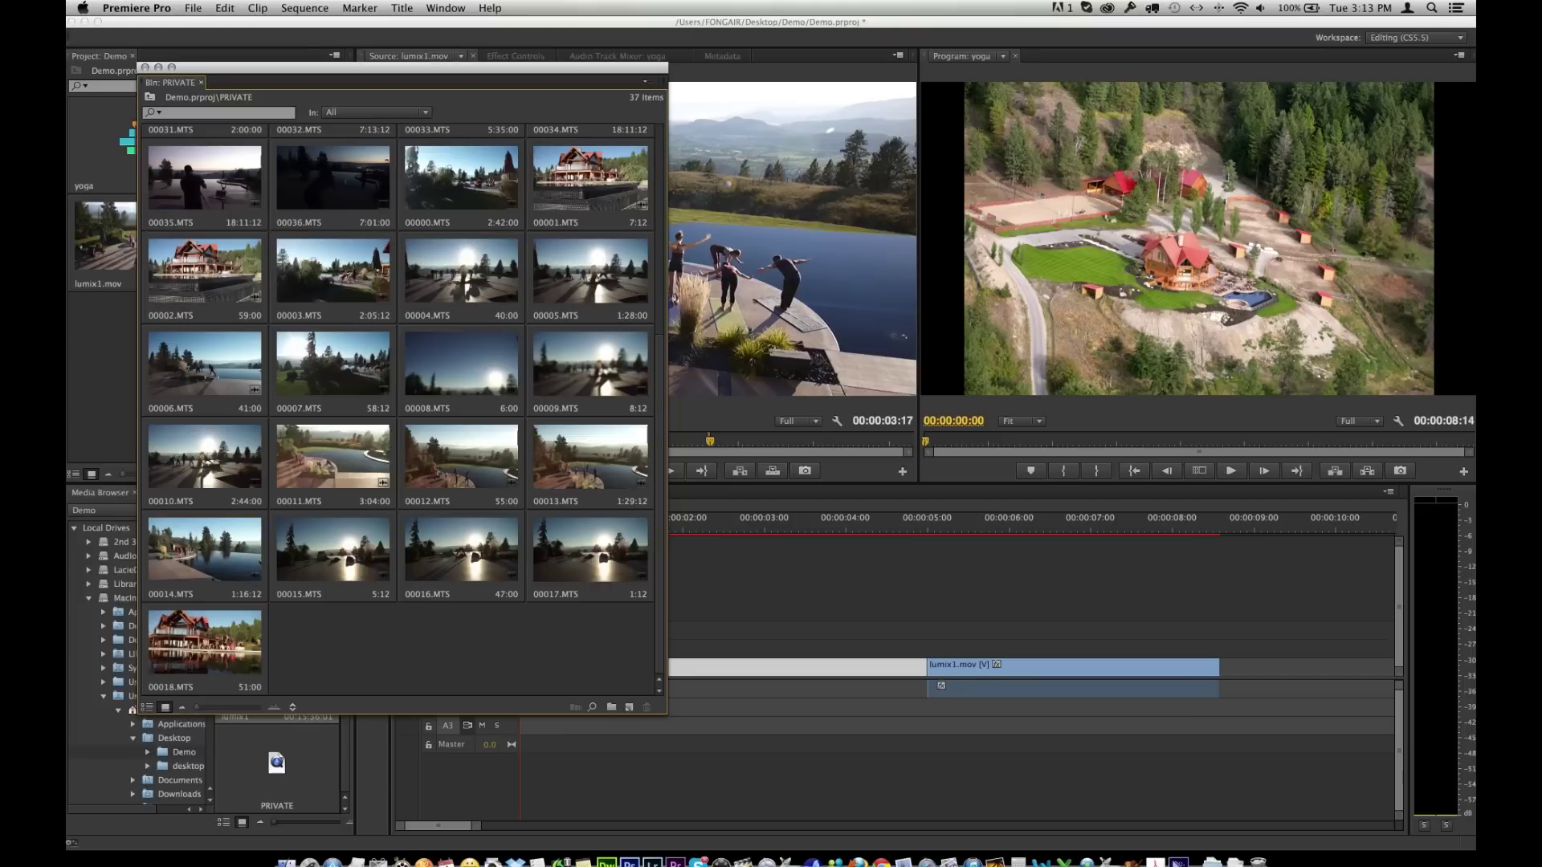
{"action": "left_click_drag", "start_coordinate": [198, 708], "coordinate": [231, 708]}
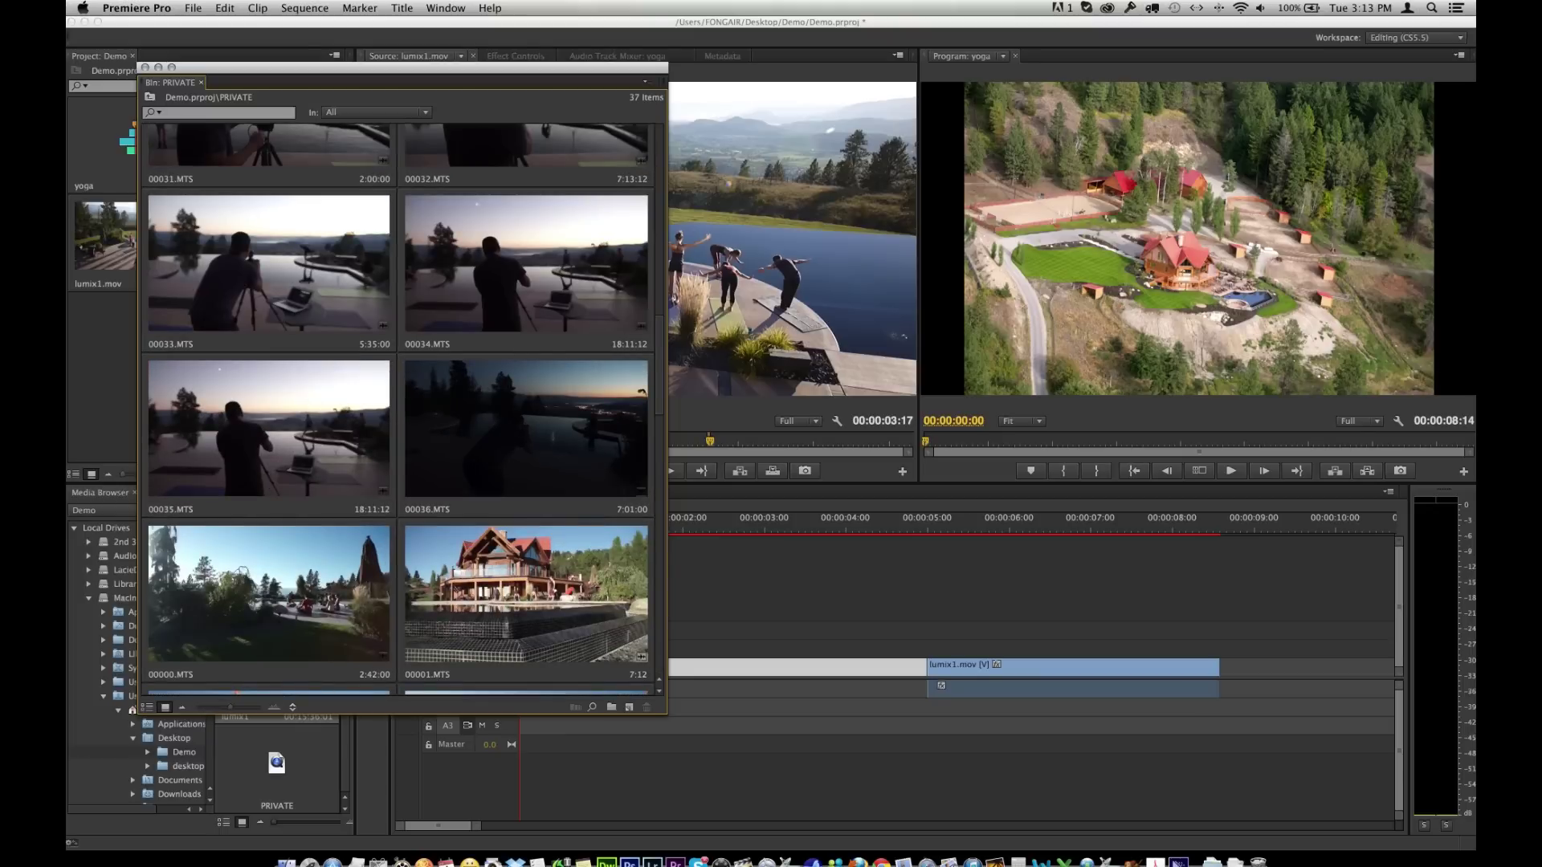
- Find clip 00004.MTS in the PRIVATE bin, load it in the Source Monitor and close the bin window
{"action": "scroll", "coordinate": [398, 410], "scroll_direction": "down", "scroll_amount": 5}
{"action": "scroll", "coordinate": [397, 410], "scroll_direction": "up", "scroll_amount": 4}
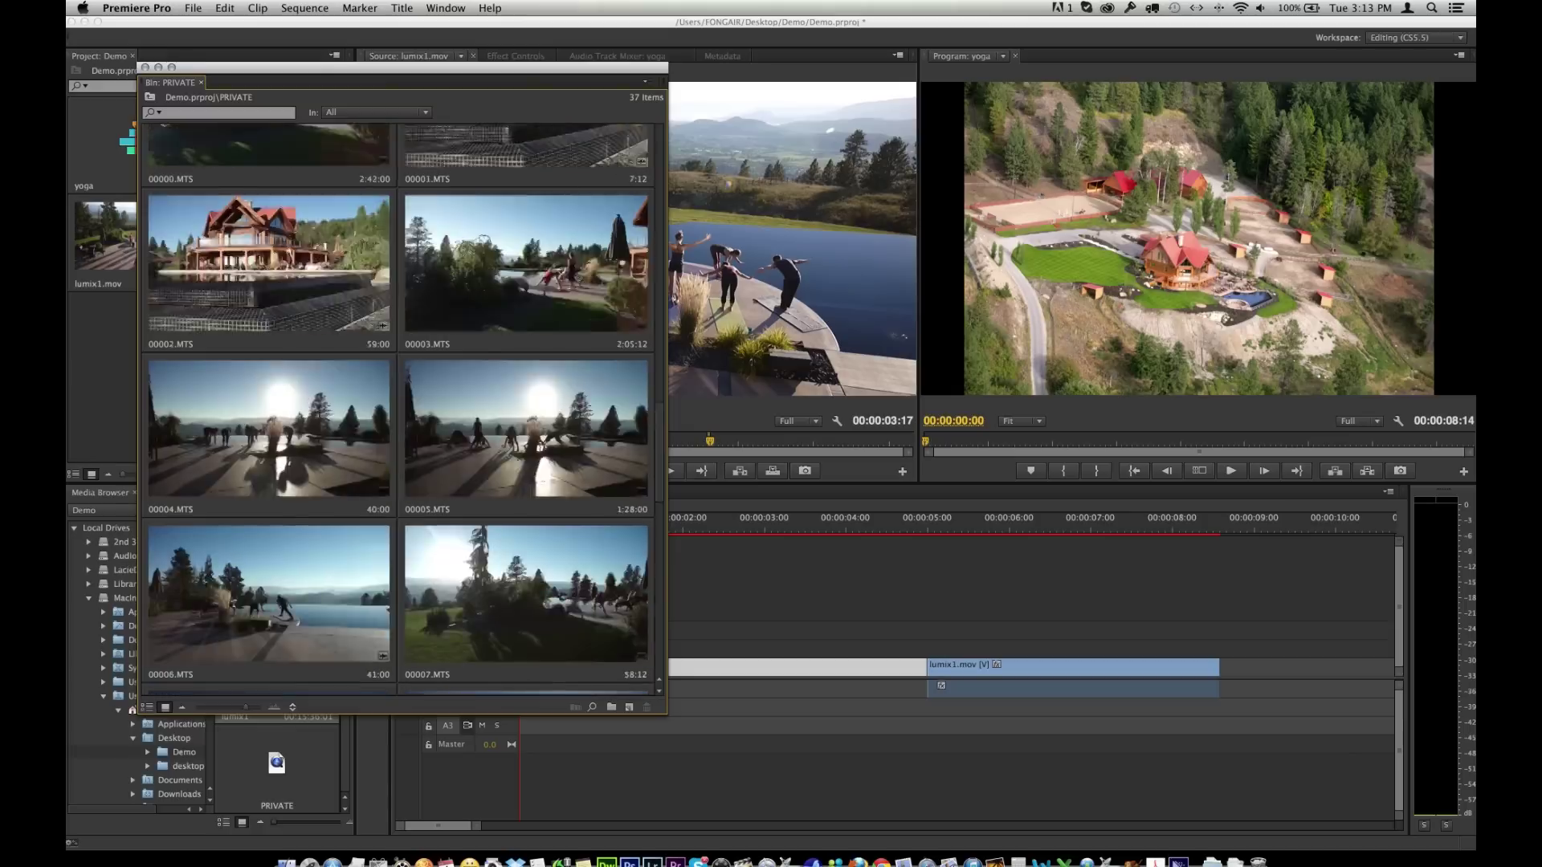
{"action": "scroll", "coordinate": [399, 401], "scroll_direction": "down", "scroll_amount": 2}
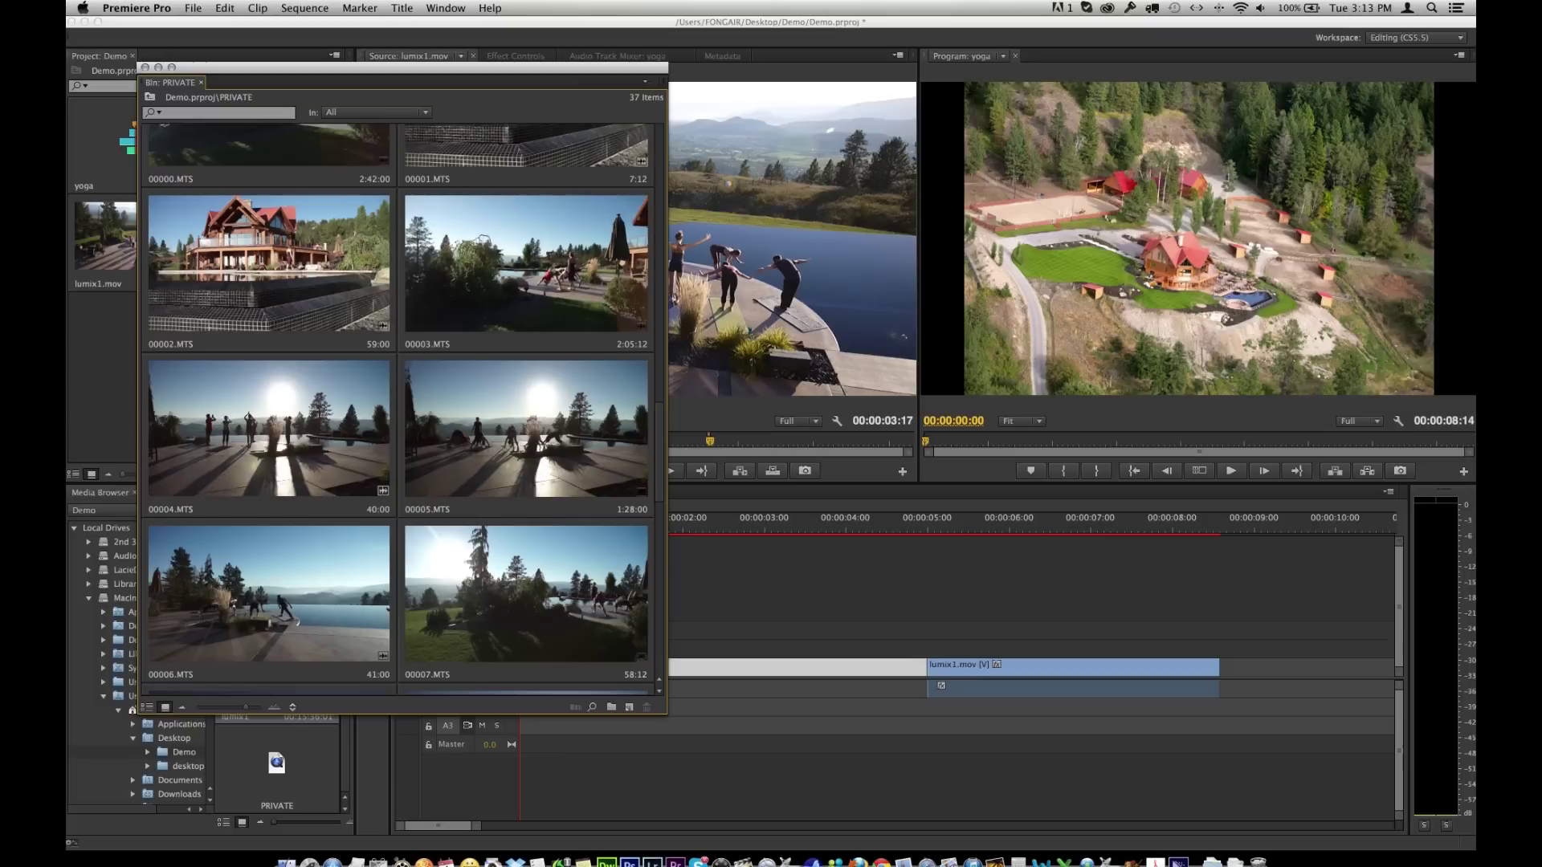
{"action": "double_click", "coordinate": [218, 429]}
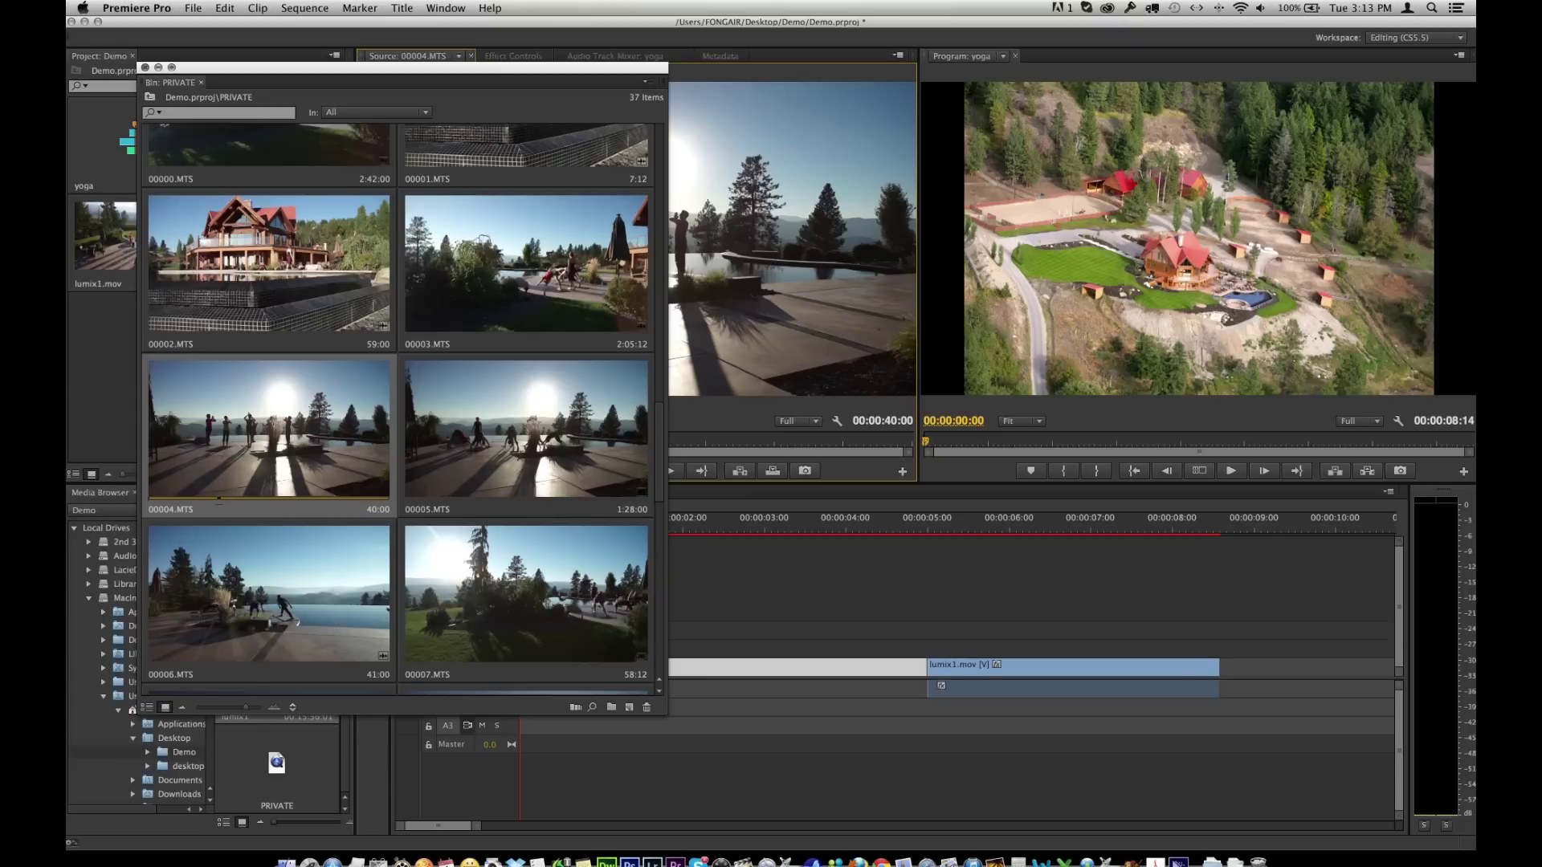
{"action": "left_click", "coordinate": [145, 67]}
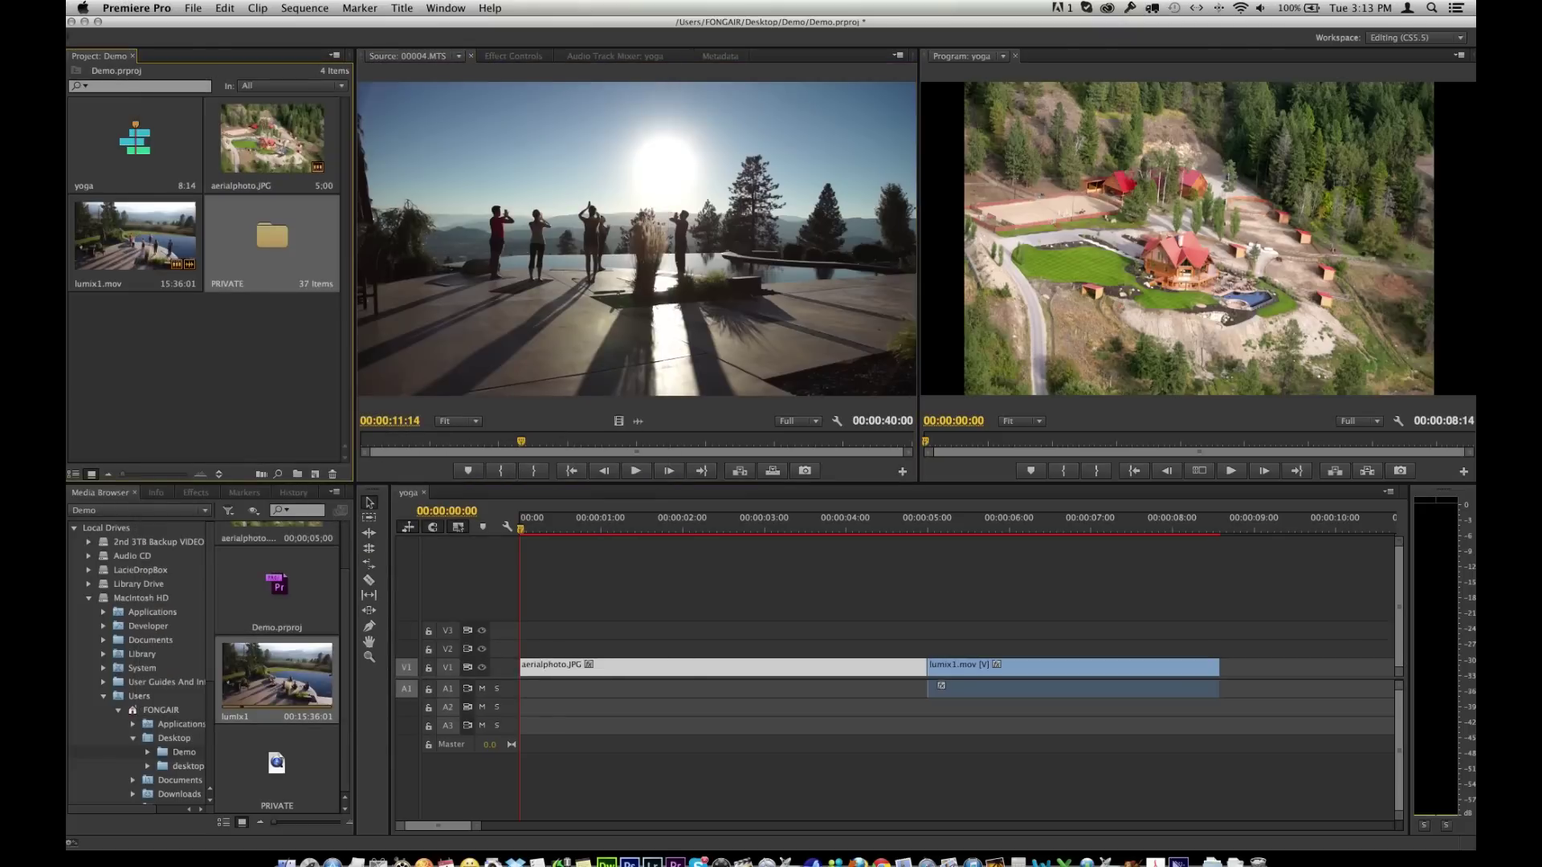
- Mark a 00:00:05:03 section of 00004.MTS with In and Out points, starting at 00:00:04:11
{"action": "left_click_drag", "start_coordinate": [521, 441], "coordinate": [423, 442]}
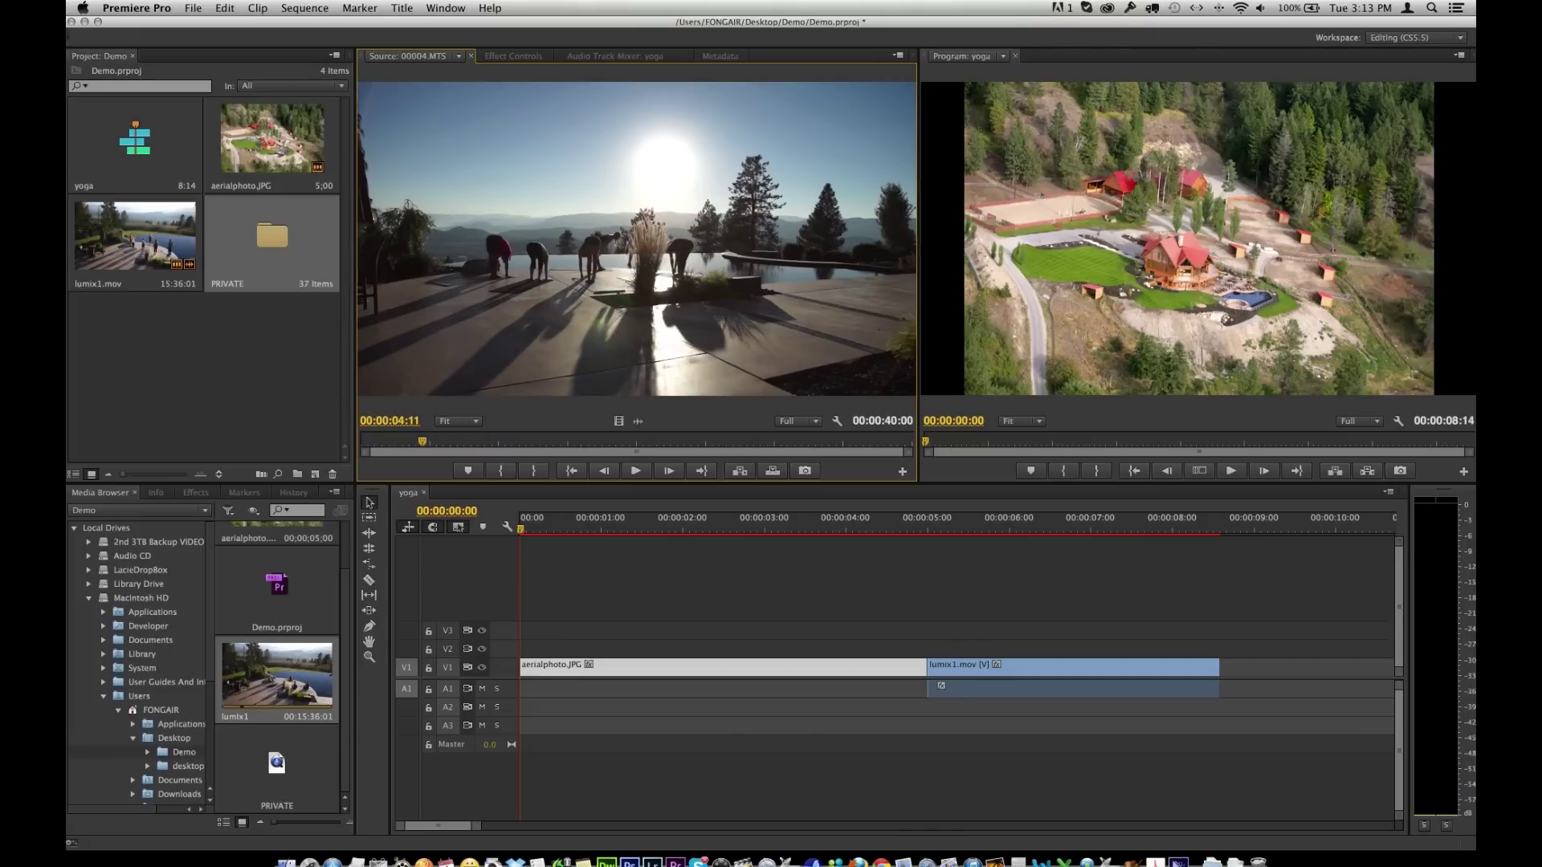
{"action": "key", "text": "i"}
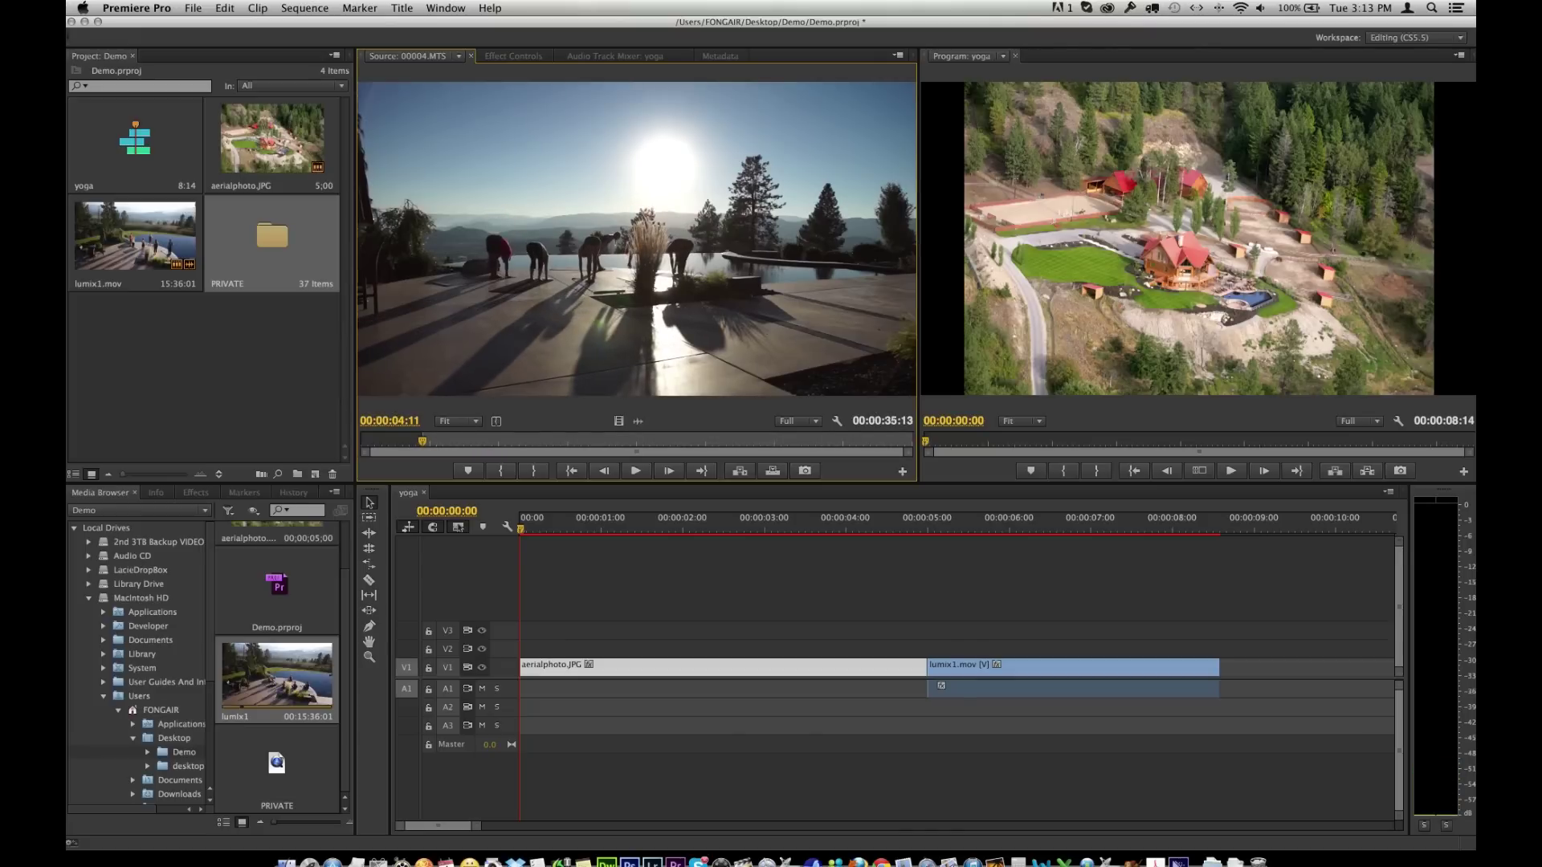
{"action": "key", "text": "l"}
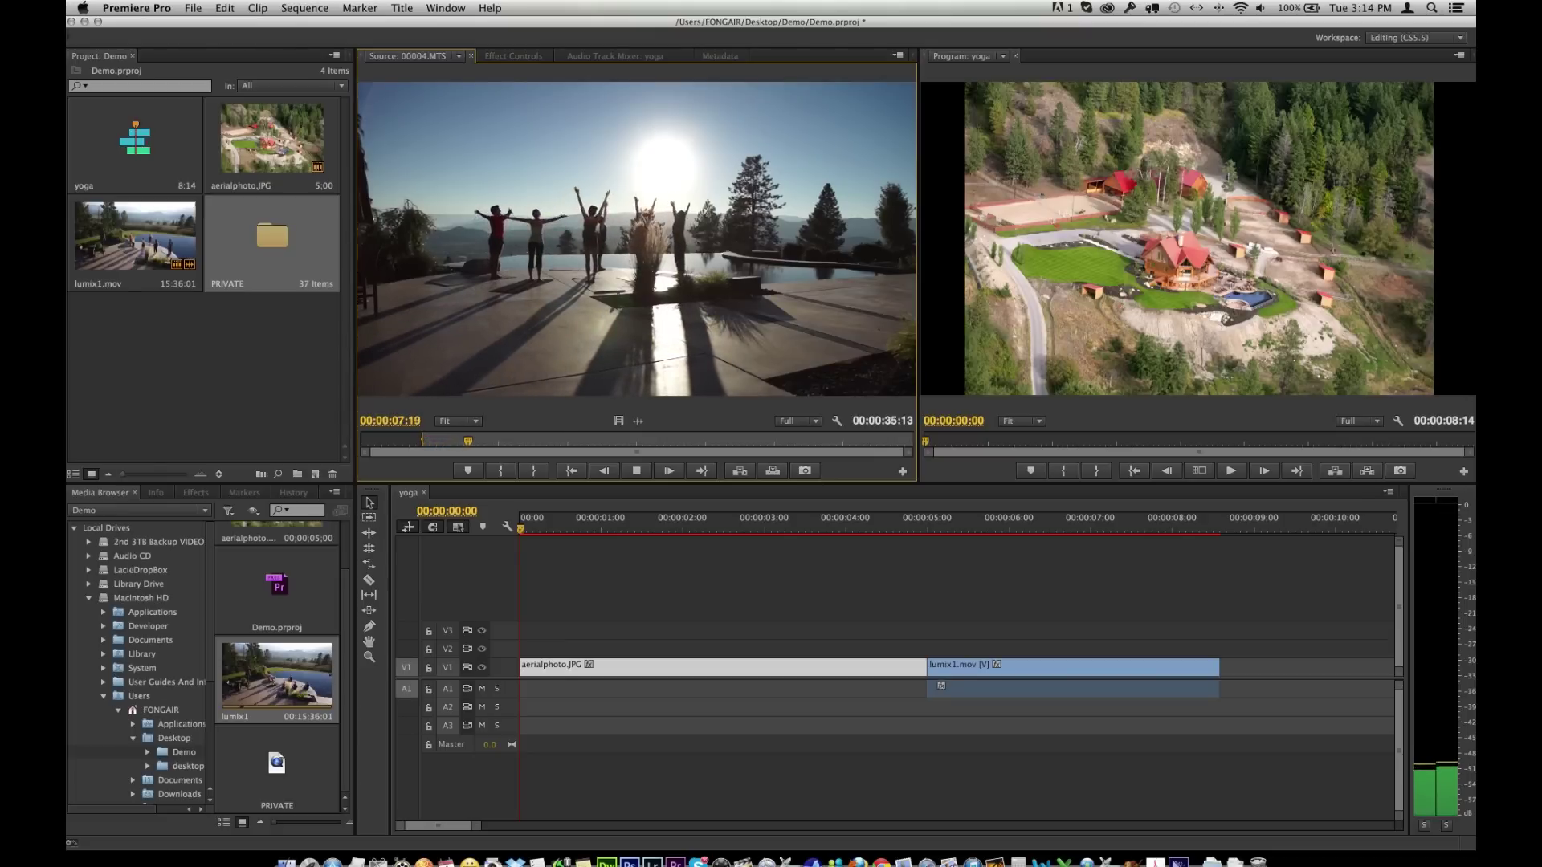
{"action": "key", "text": "o"}
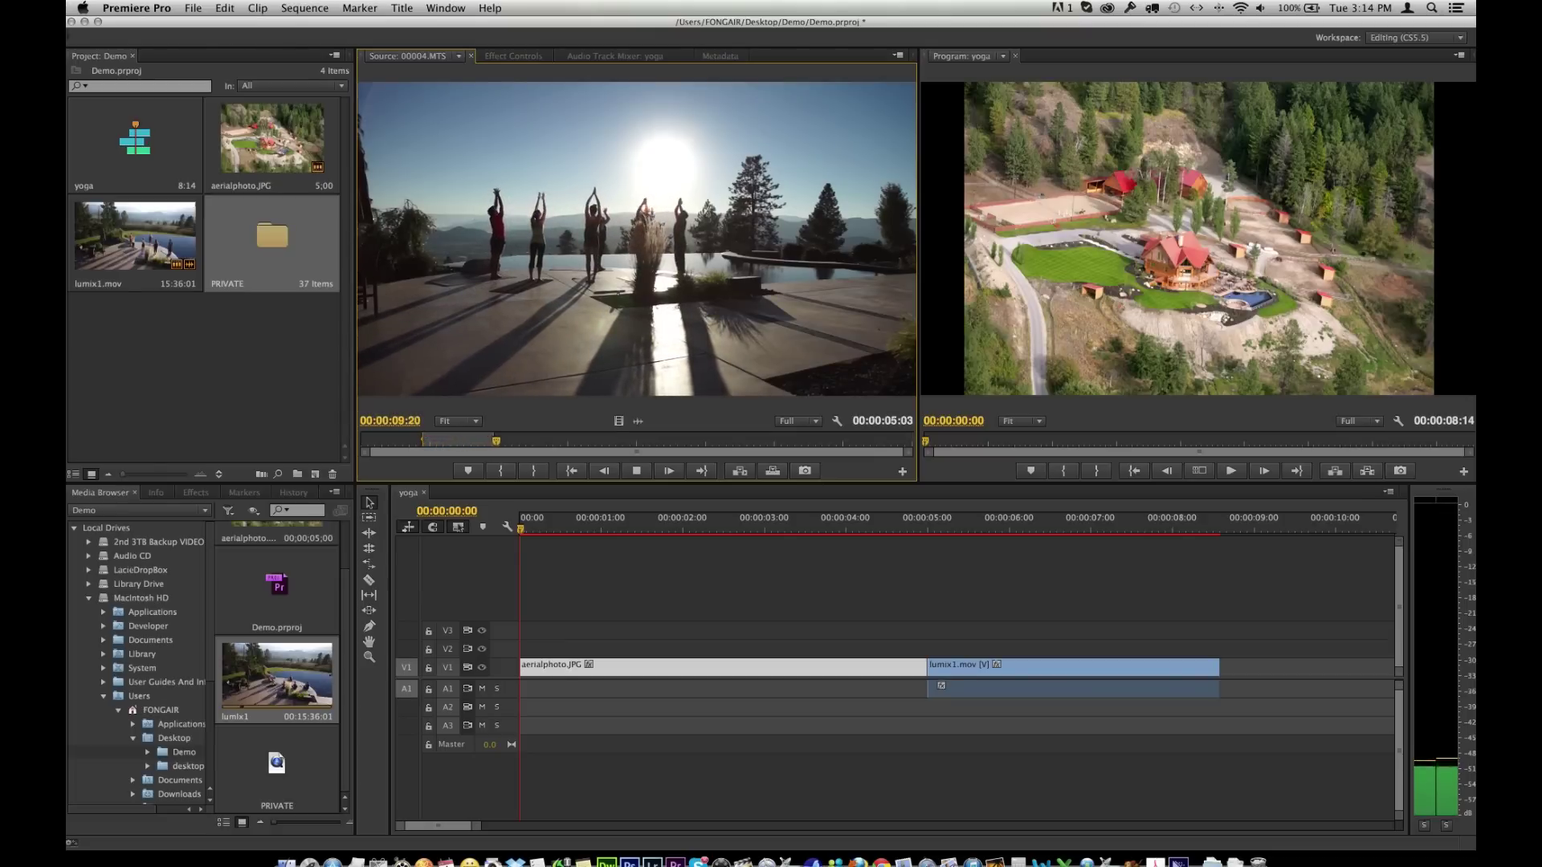
{"action": "key", "text": "k"}
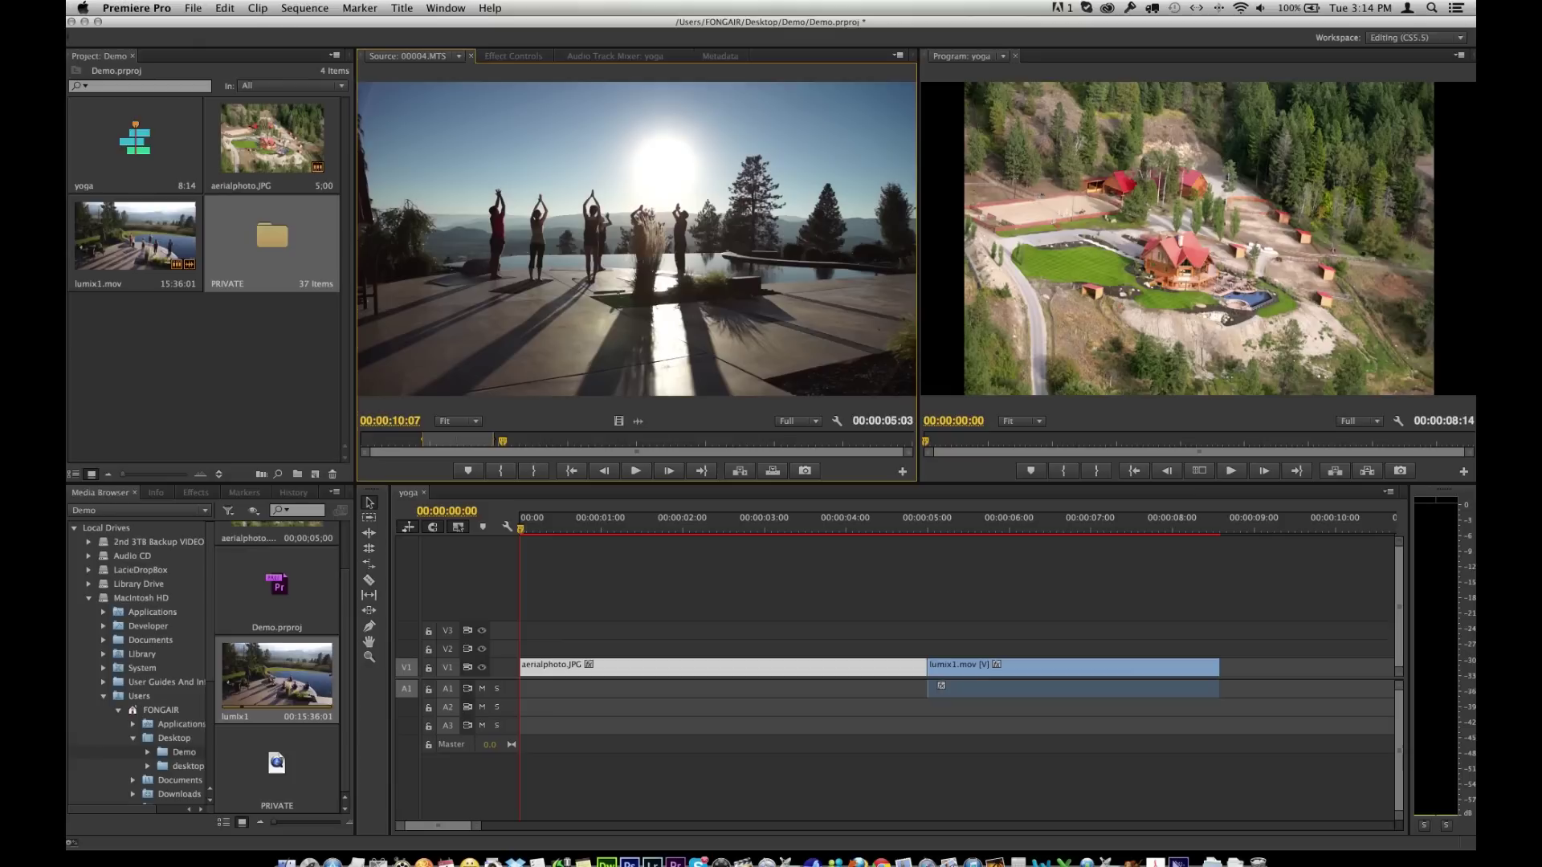
- Add the marked 00004.MTS section to V1 and A1 after lumix1.mov and close the gap between them
{"action": "left_click_drag", "start_coordinate": [636, 241], "coordinate": [1250, 673]}
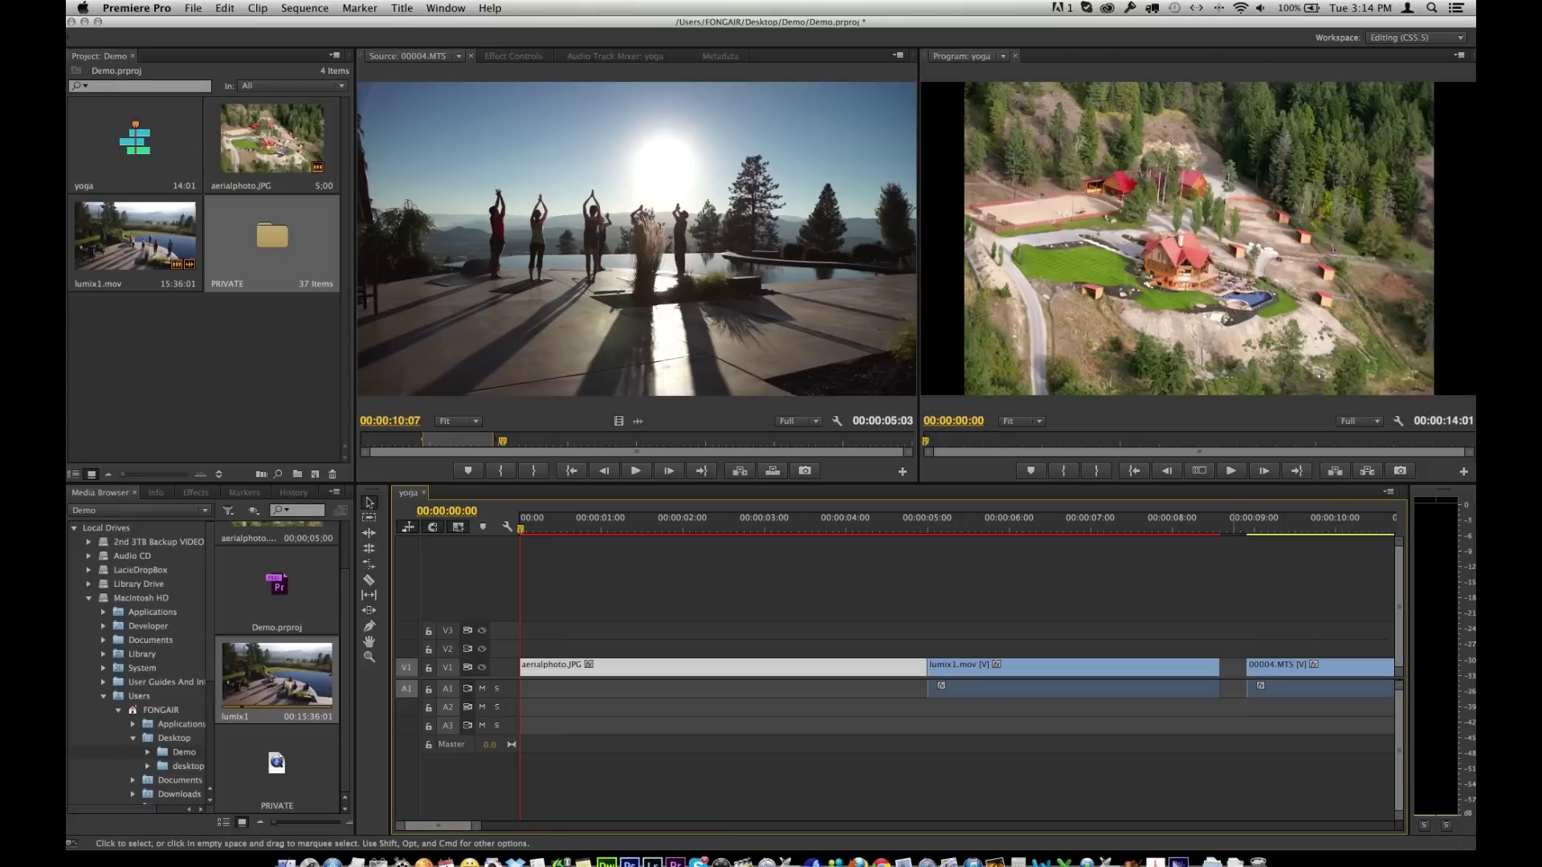
{"action": "left_click", "coordinate": [1234, 668]}
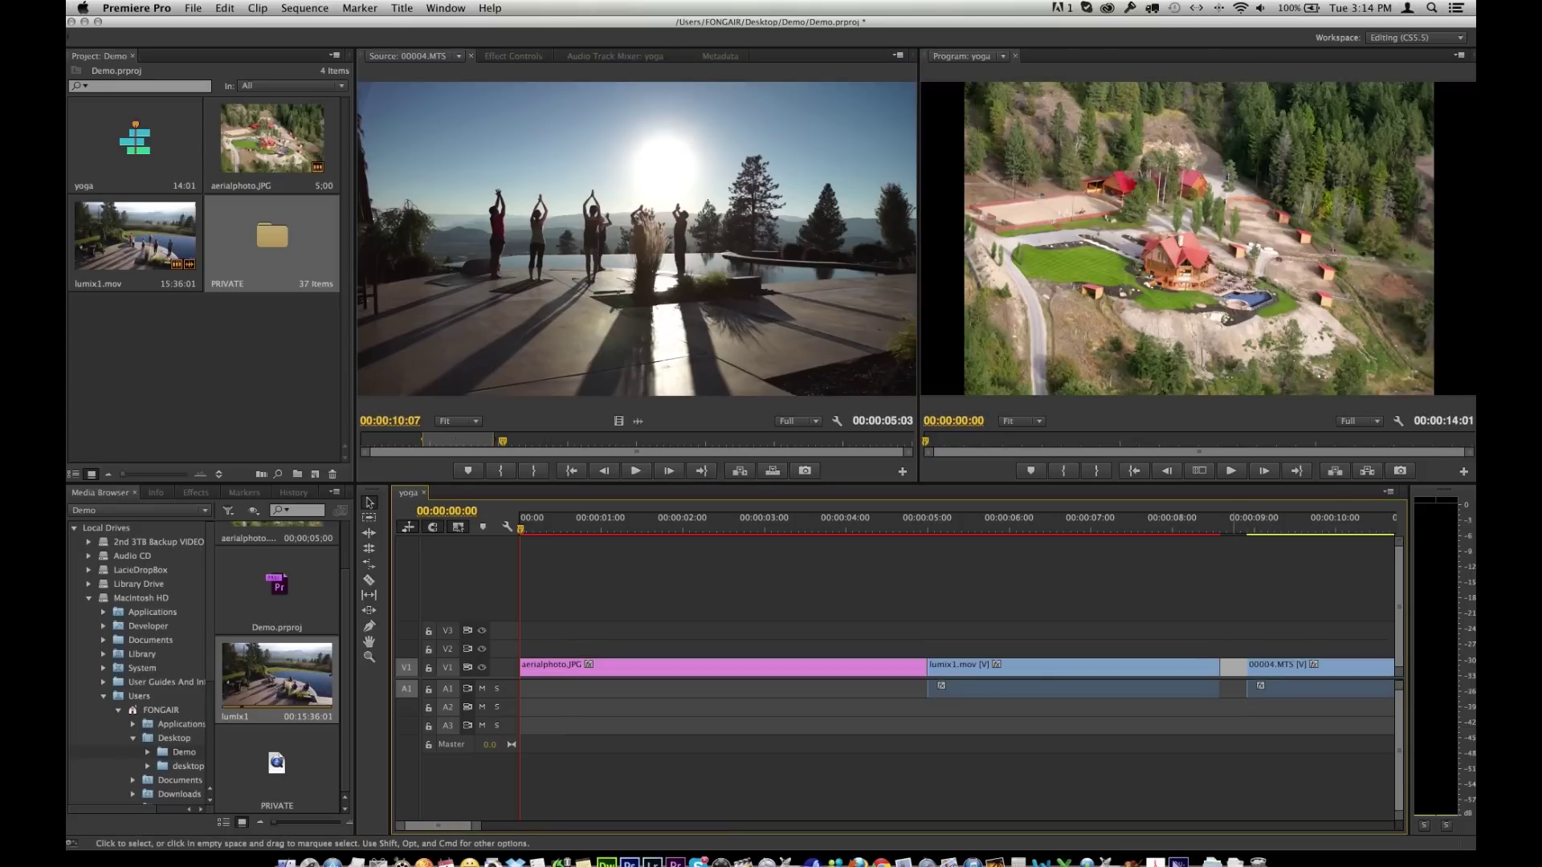
{"action": "left_click", "coordinate": [1235, 668]}
{"action": "left_click", "coordinate": [1235, 668]}
{"action": "key", "text": "Delete"}
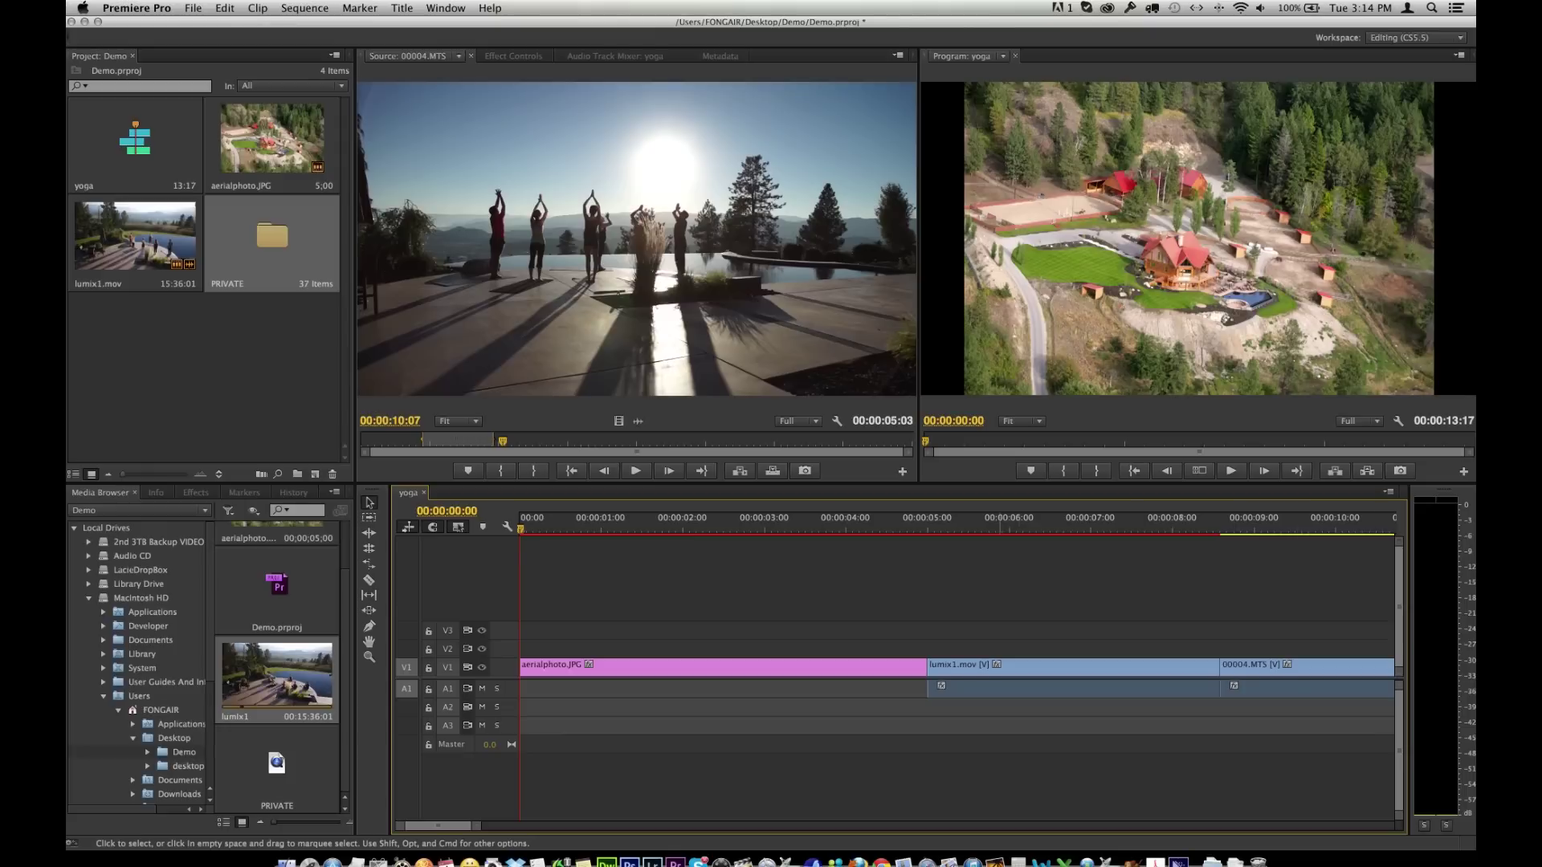
- Fit all three clips in the timeline view and review the cut between aerialphoto.JPG and lumix1.mov
{"action": "key", "text": "minus"}
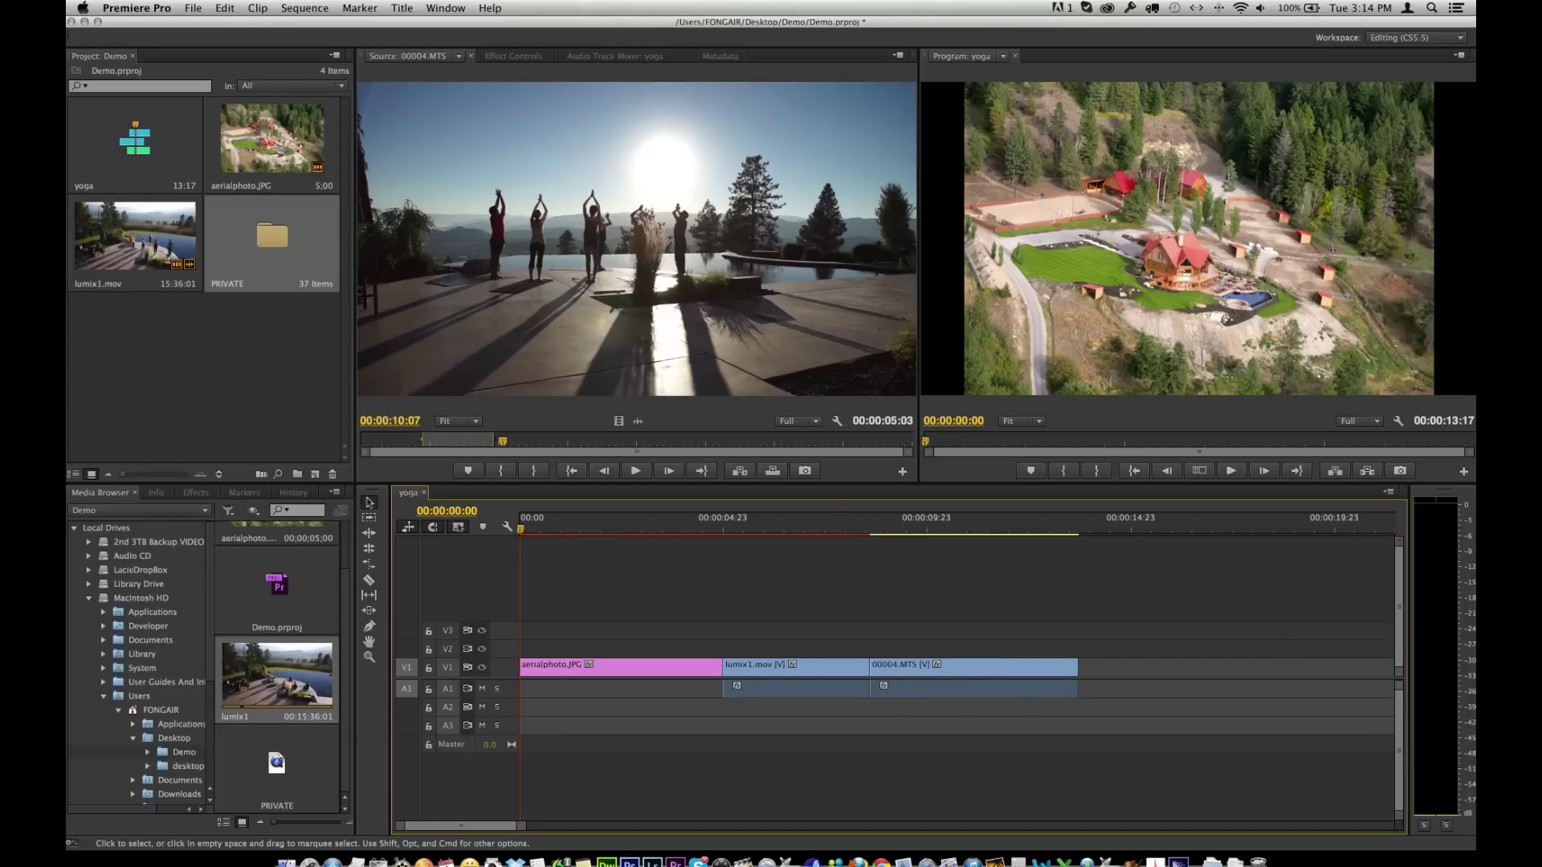
{"action": "key", "text": "equal"}
{"action": "key", "text": "equal"}
{"action": "key", "text": "equal"}
{"action": "key", "text": "minus"}
{"action": "key", "text": "minus"}
{"action": "key", "text": "equal"}
{"action": "key", "text": "minus"}
{"action": "key", "text": "equal"}
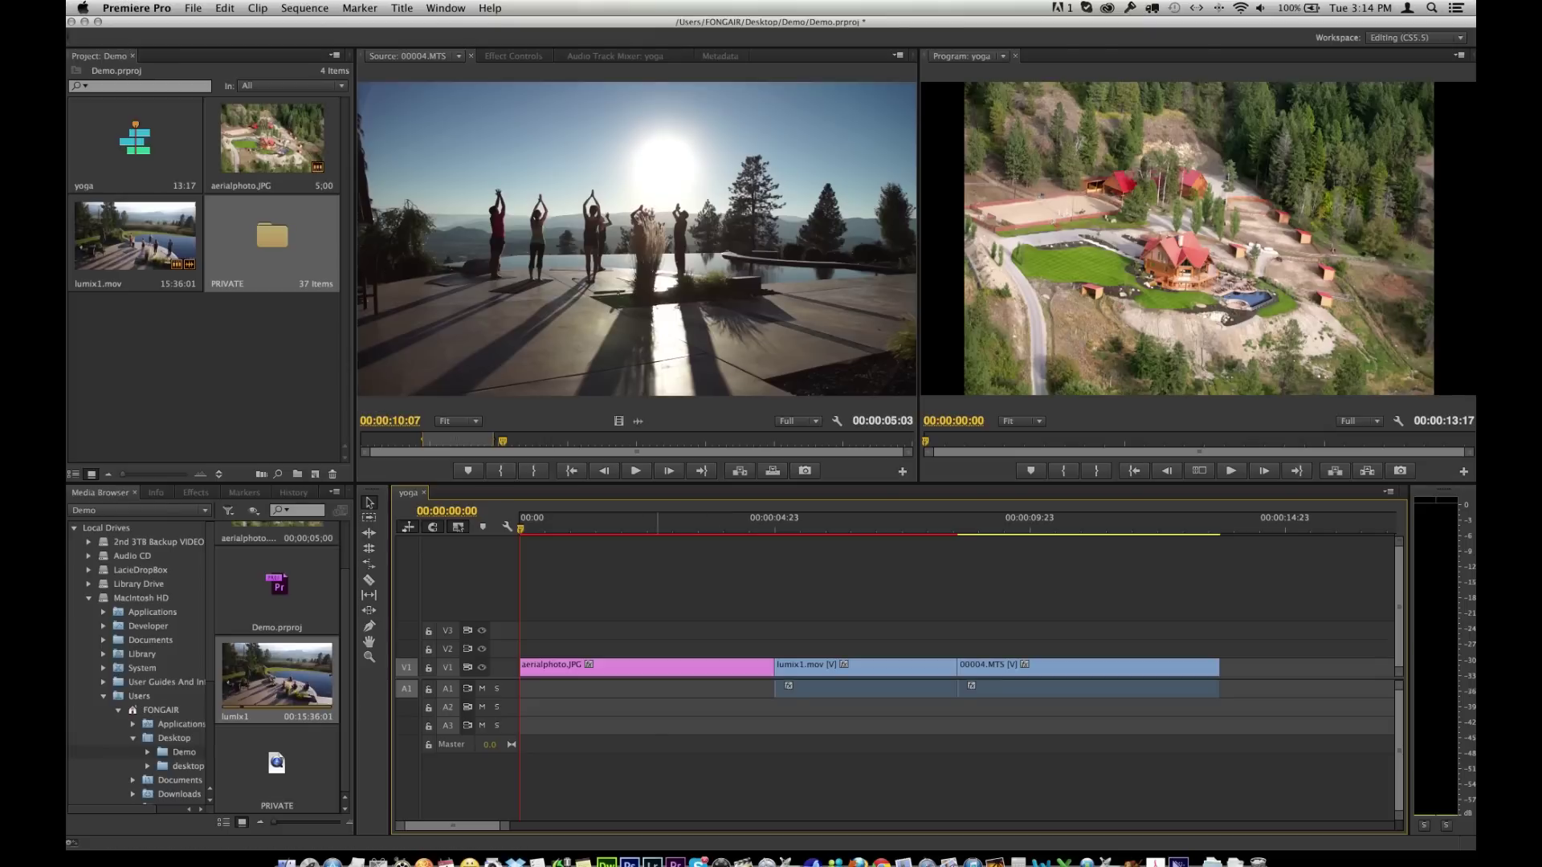
{"action": "left_click", "coordinate": [717, 521]}
{"action": "key", "text": "space"}
{"action": "left_click_drag", "start_coordinate": [801, 524], "coordinate": [766, 527]}
- Show the Effects panel and filter its list with "cr" to find Cross Dissolve
{"action": "key", "text": "shift+7"}
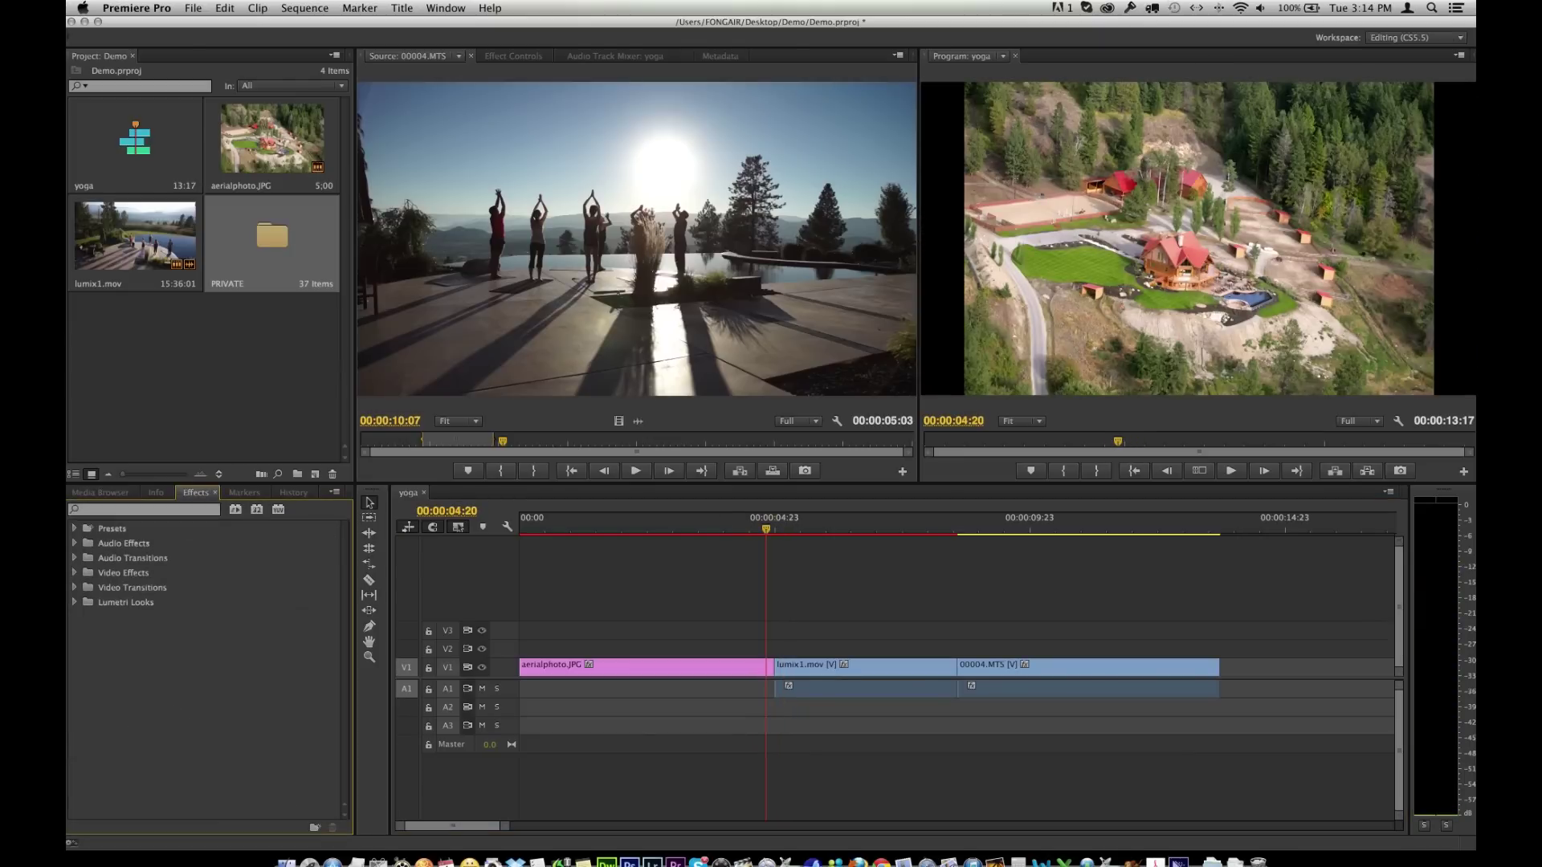
{"action": "left_click", "coordinate": [446, 8]}
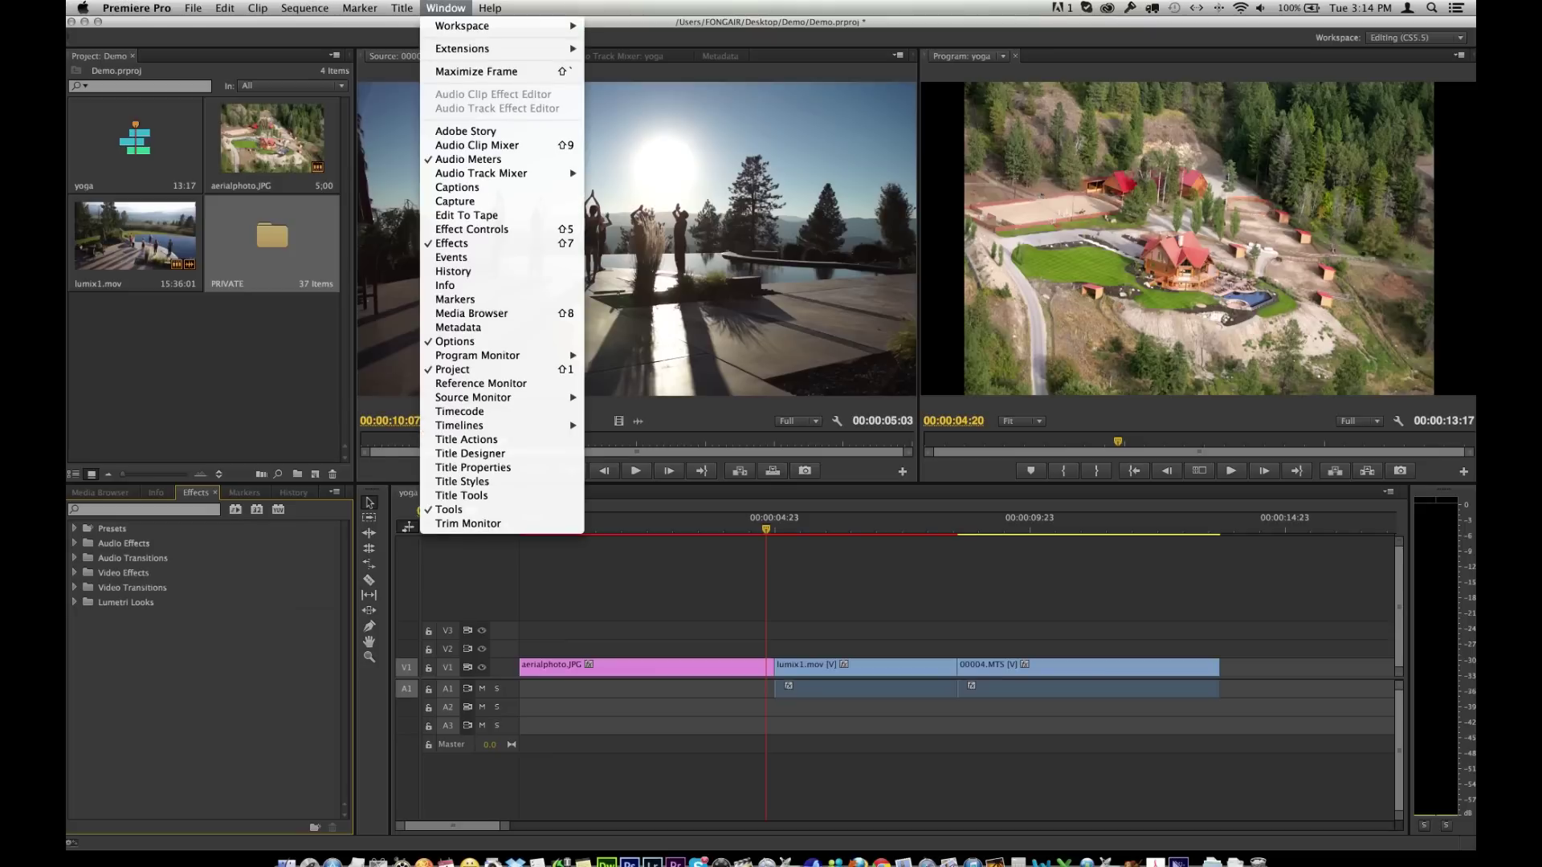
{"action": "key", "text": "Escape"}
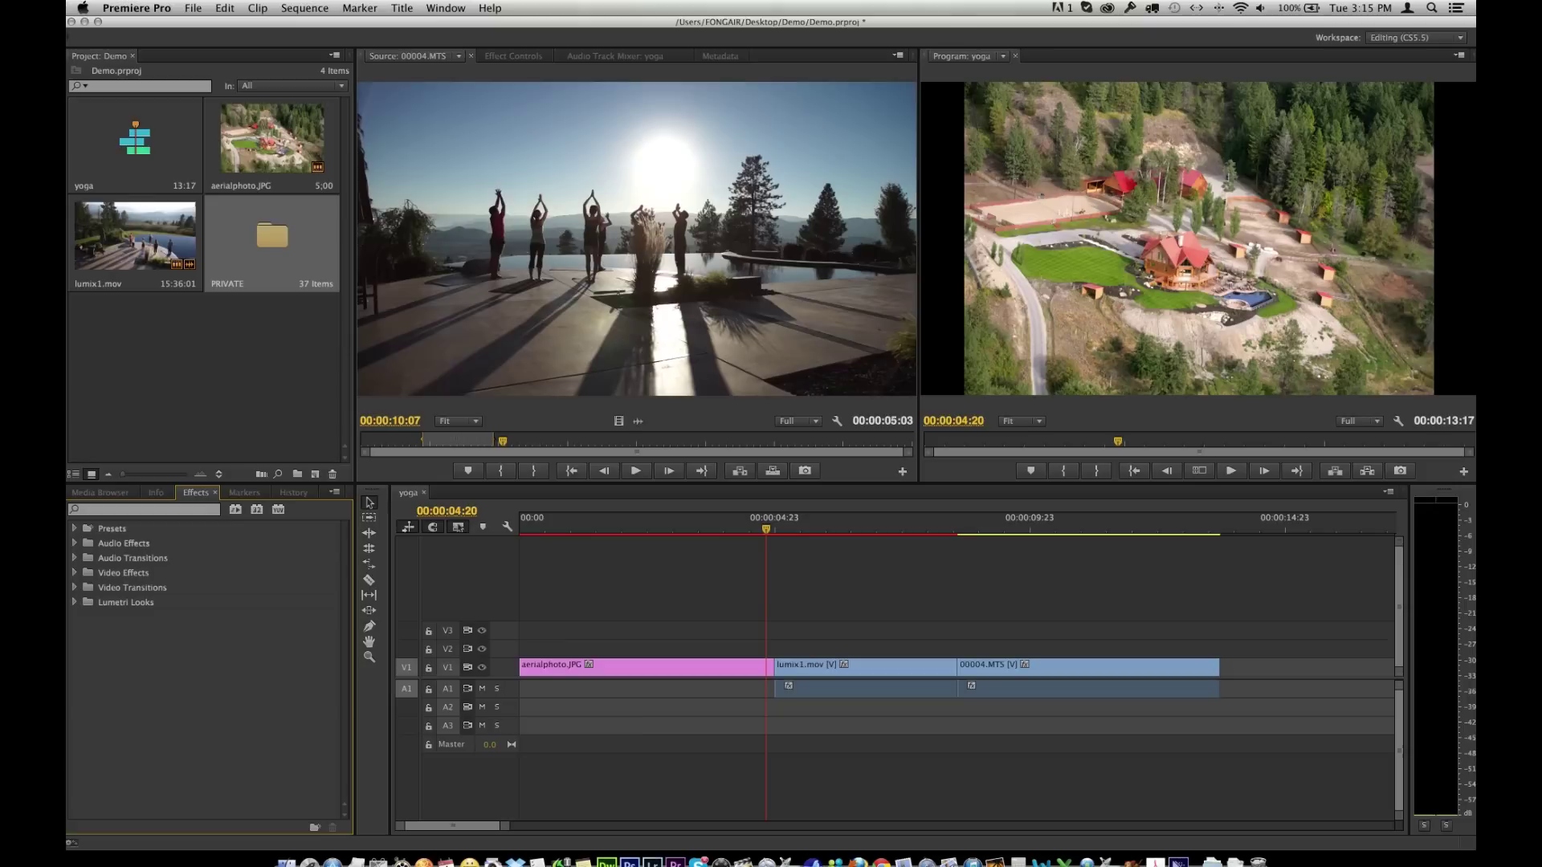
{"action": "left_click", "coordinate": [143, 510]}
{"action": "type", "text": "cr"}
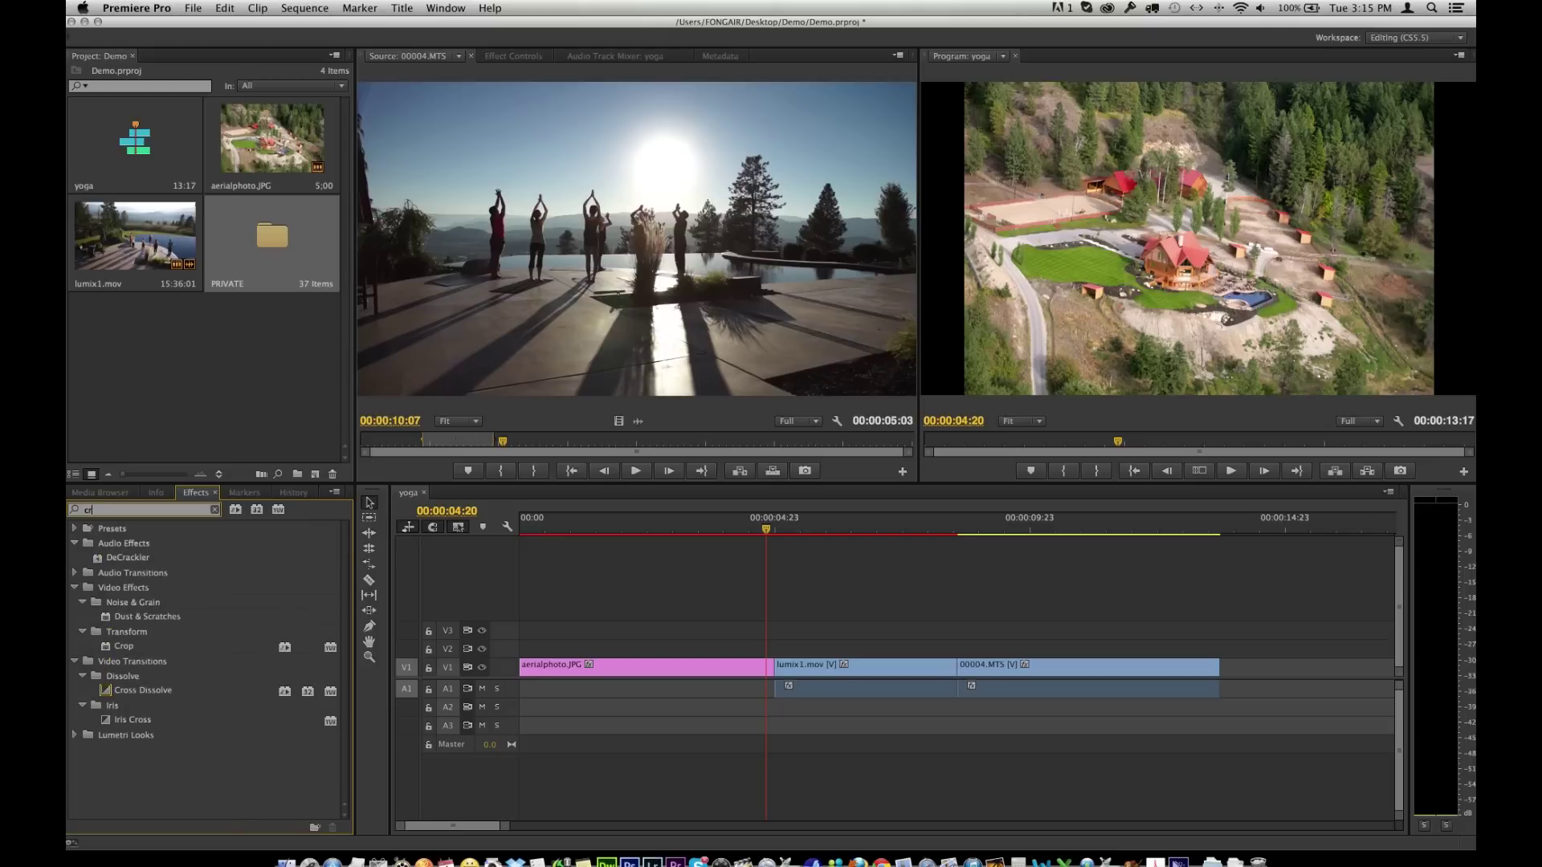
- Apply Cross Dissolve centred on both V1 cuts, between aerialphoto.JPG and lumix1.mov and between lumix1.mov and 00004.MTS
{"action": "left_click_drag", "start_coordinate": [142, 691], "coordinate": [679, 671]}
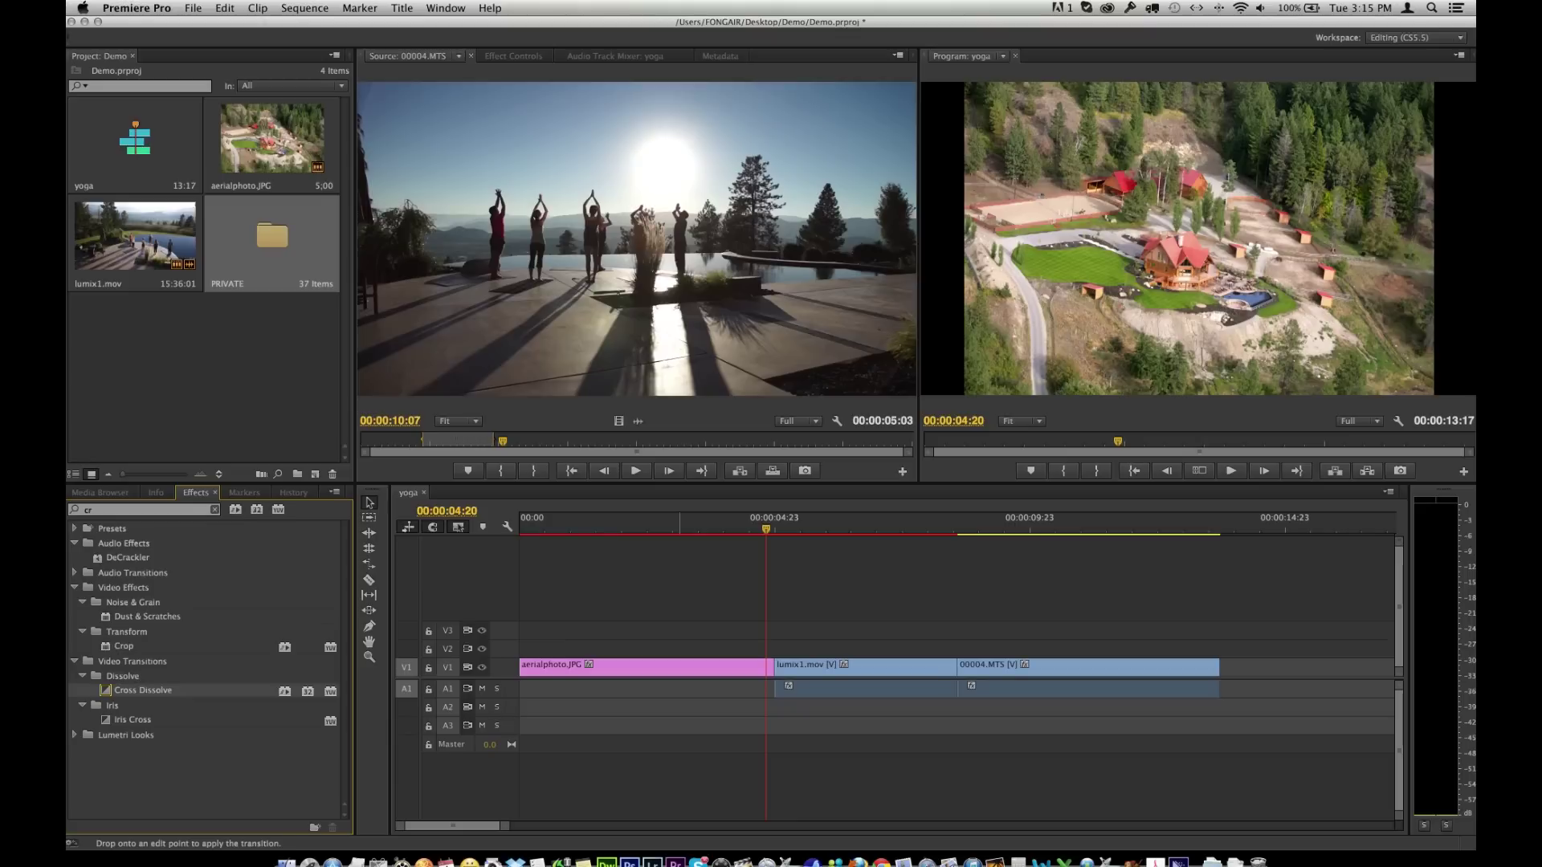
{"action": "left_click_drag", "start_coordinate": [771, 671], "coordinate": [747, 671]}
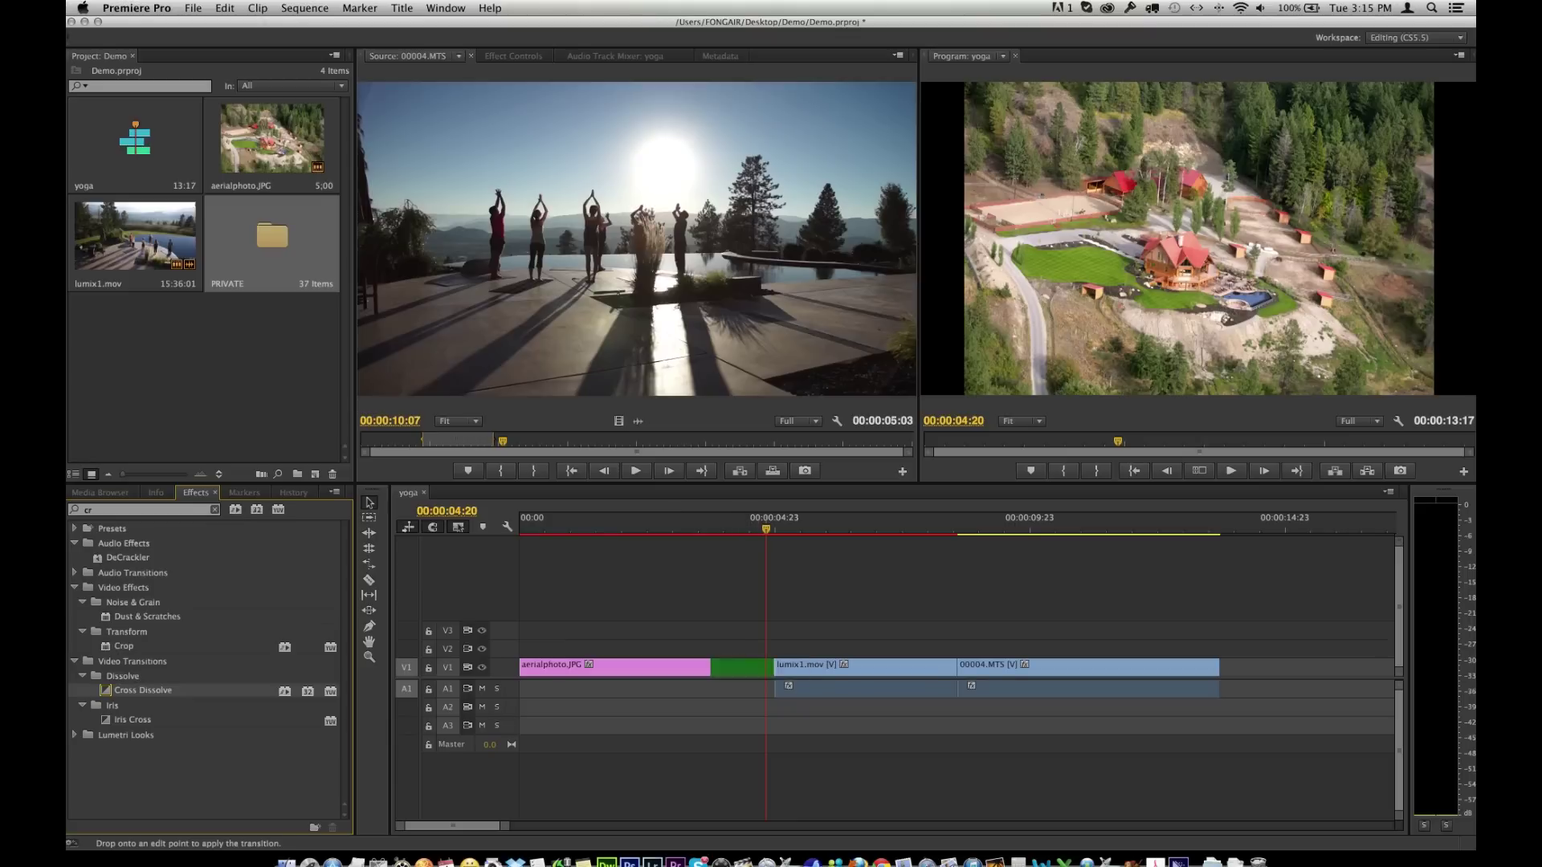
{"action": "mouse_move", "coordinate": [761, 668]}
{"action": "left_mouse_down"}
{"action": "mouse_move", "coordinate": [804, 668]}
{"action": "mouse_move", "coordinate": [771, 668]}
{"action": "left_mouse_up"}
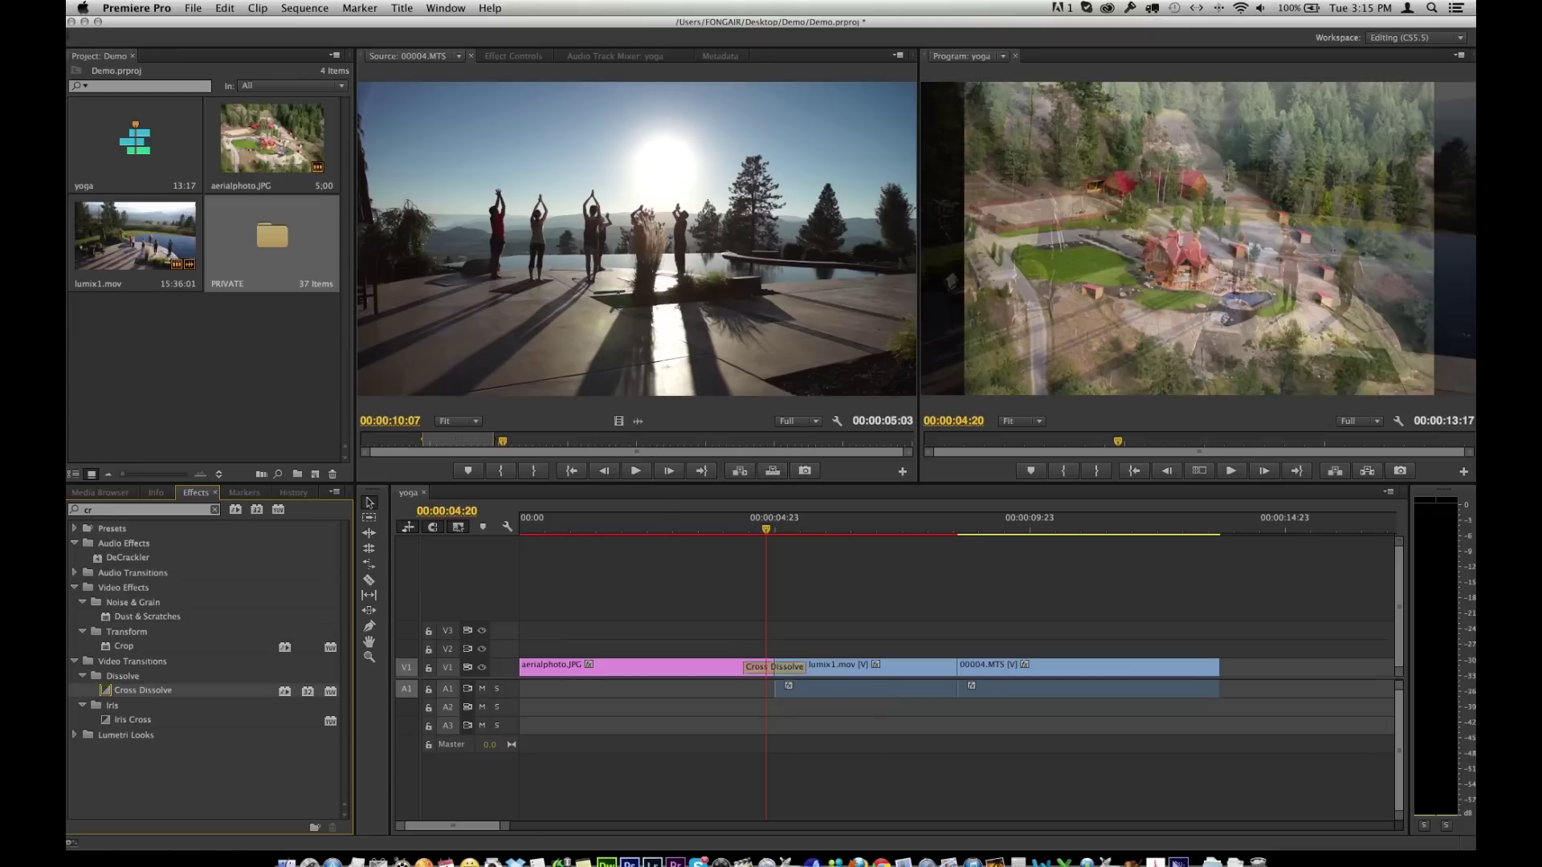
{"action": "left_click_drag", "start_coordinate": [143, 690], "coordinate": [957, 667]}
- Play the sequence from 00:00:03:19 to about 00:00:06:23 to check the first Cross Dissolve
{"action": "left_click_drag", "start_coordinate": [766, 529], "coordinate": [736, 529]}
{"action": "key", "text": "Left"}
{"action": "key", "text": "Left"}
{"action": "key", "text": "Left"}
{"action": "key", "text": "Left"}
{"action": "key", "text": "Left"}
{"action": "key", "text": "Left"}
{"action": "key", "text": "Left"}
{"action": "key", "text": "Left"}
{"action": "key", "text": "Left"}
{"action": "key", "text": "Left"}
{"action": "key", "text": "Left"}
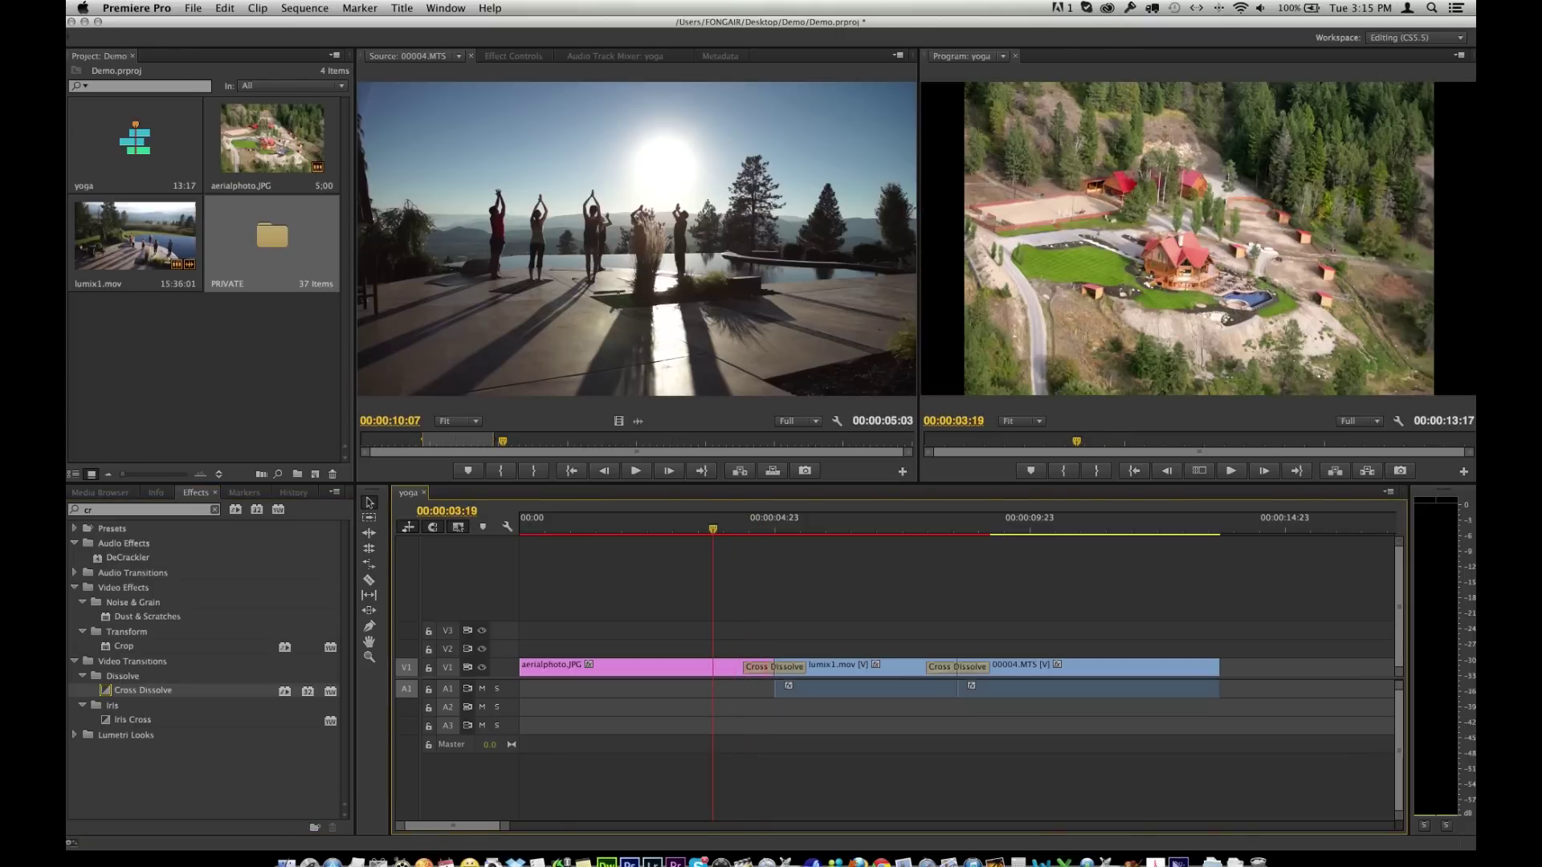
{"action": "key", "text": "space"}
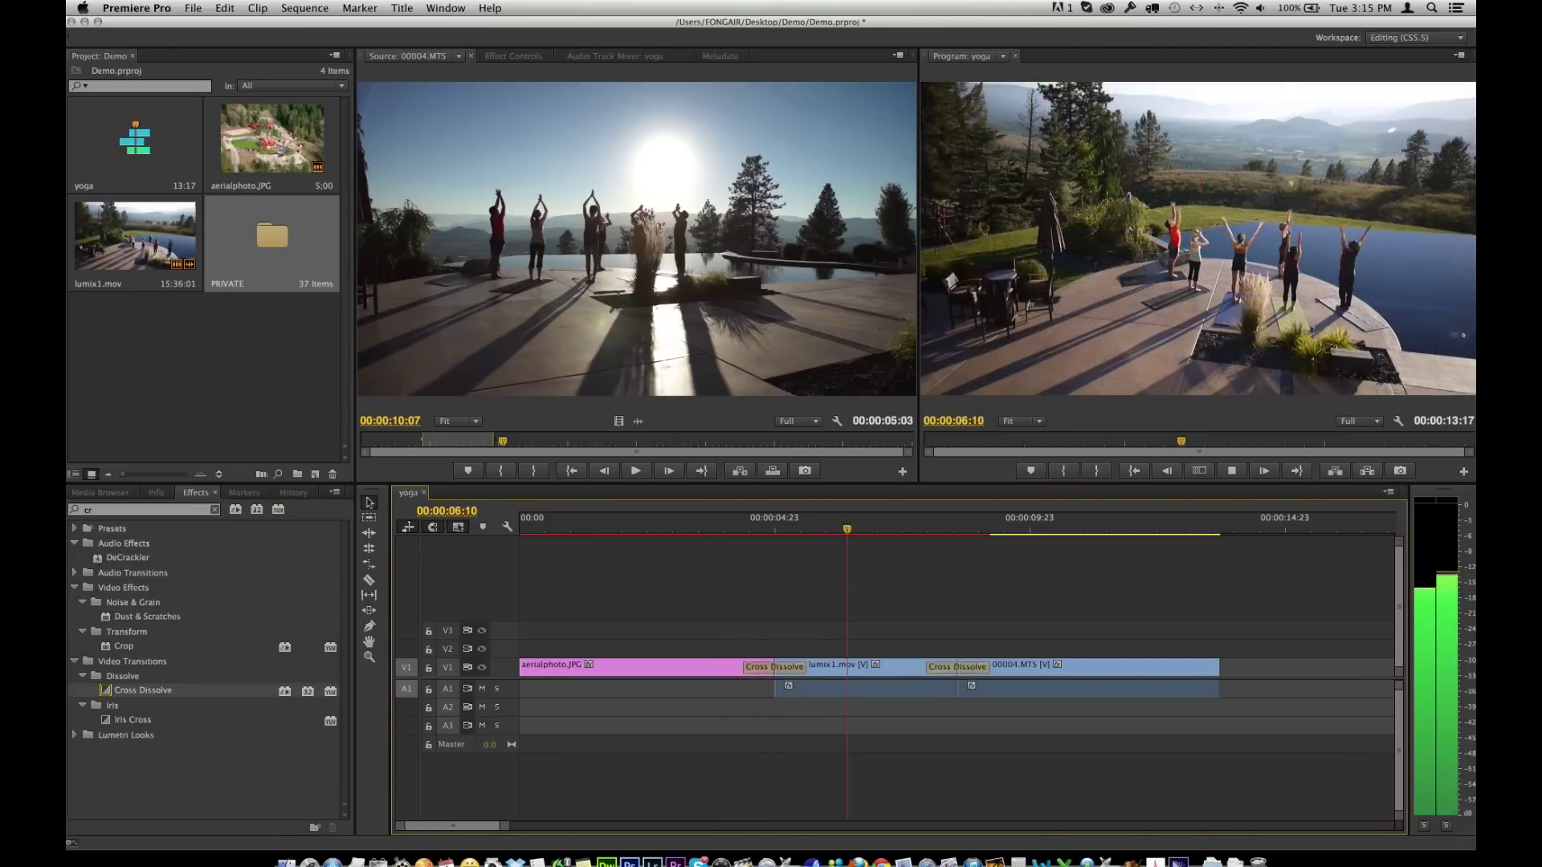
{"action": "key", "text": "space"}
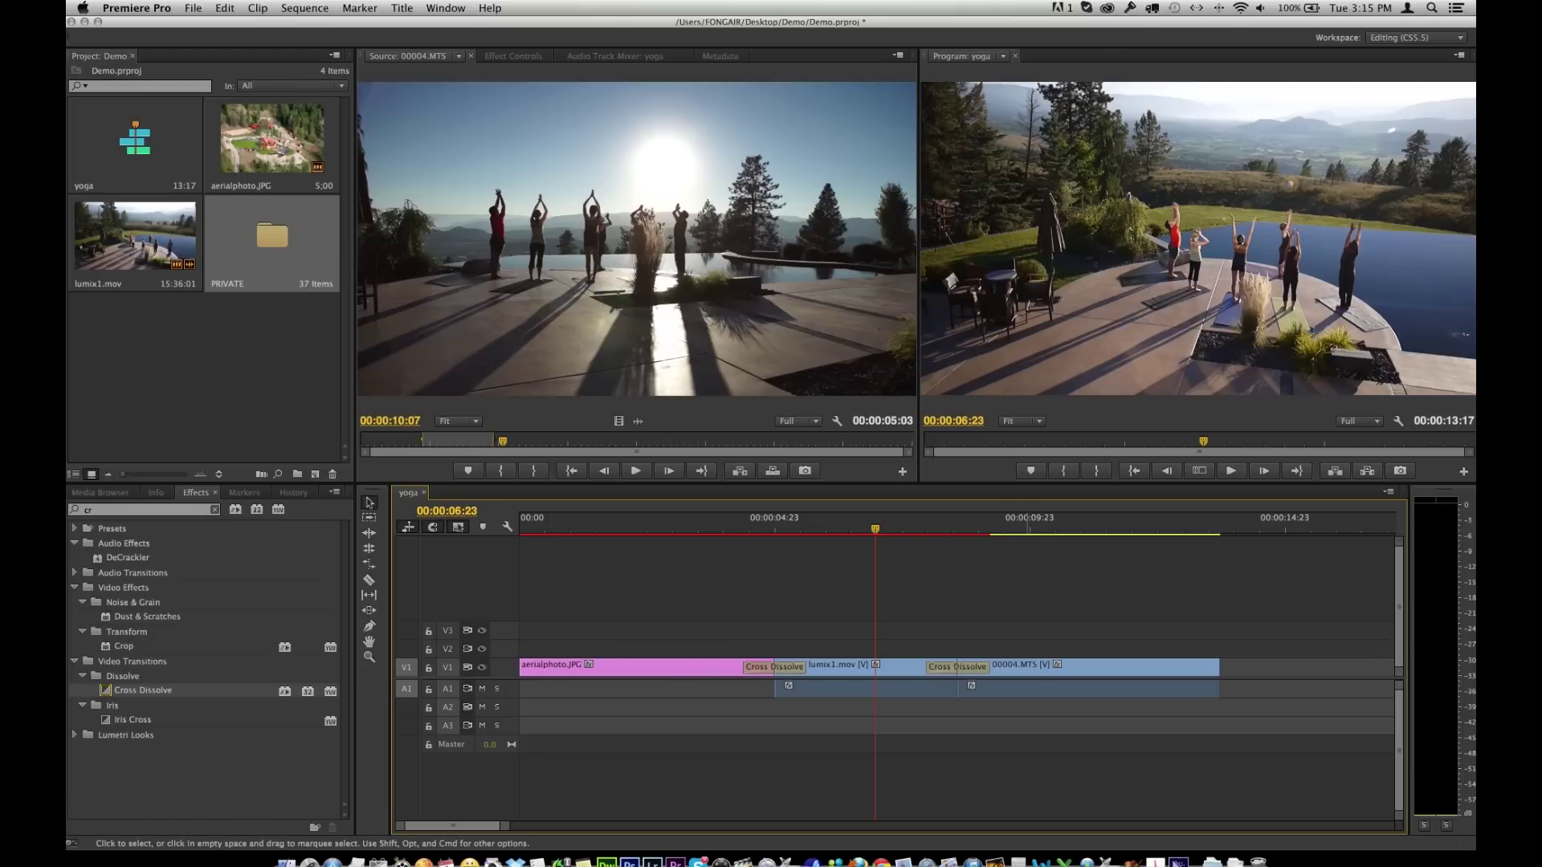
- Unlink the audio on A1 from the video of the lumix1.mov and 00004.MTS clips
{"action": "left_click_drag", "start_coordinate": [1028, 719], "coordinate": [906, 691]}
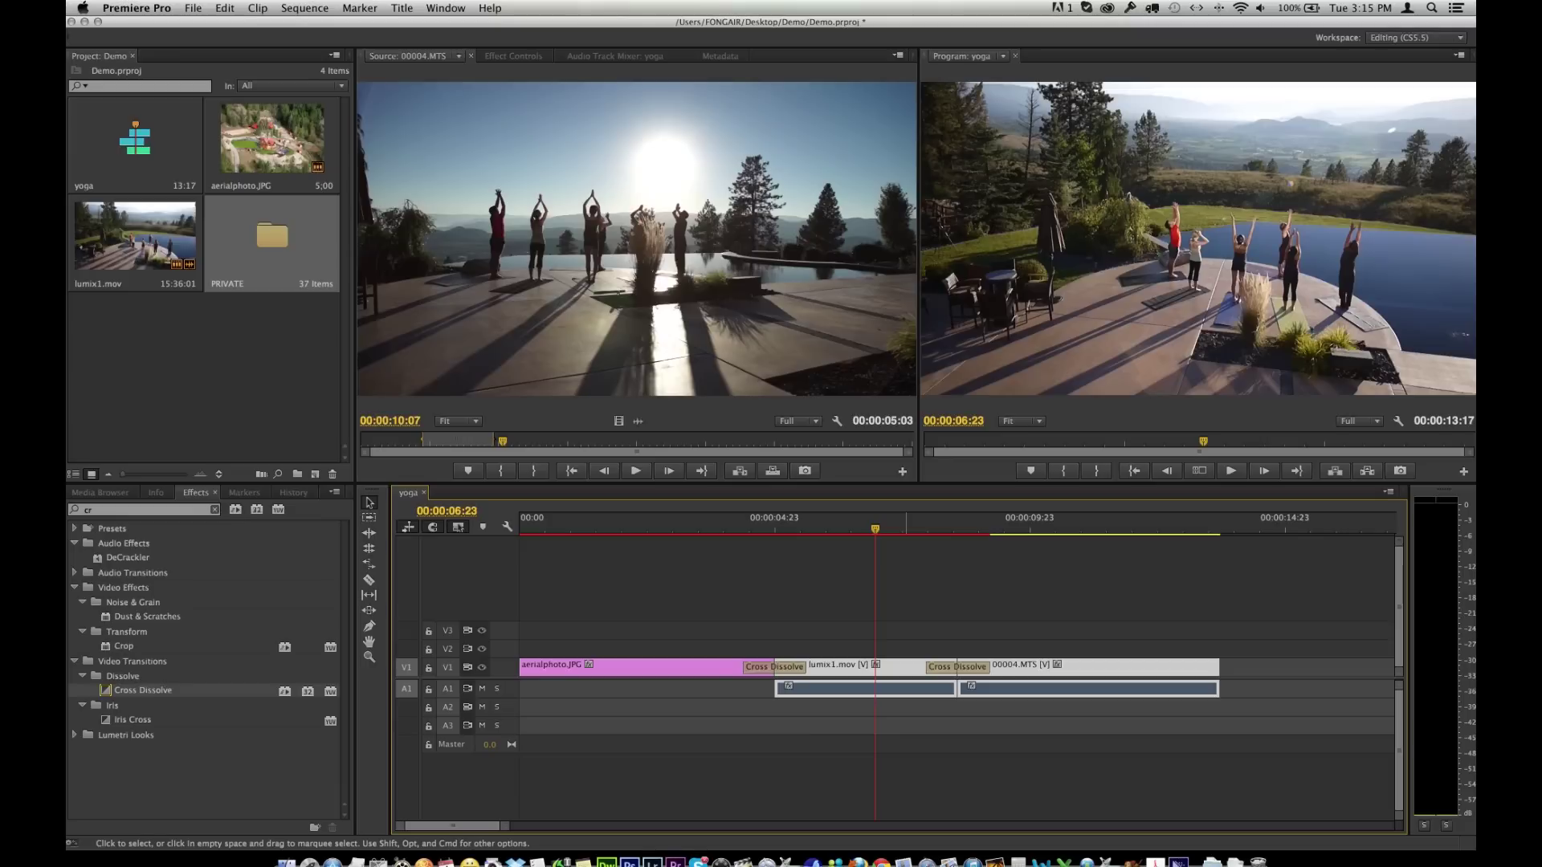
{"action": "right_click", "coordinate": [906, 691]}
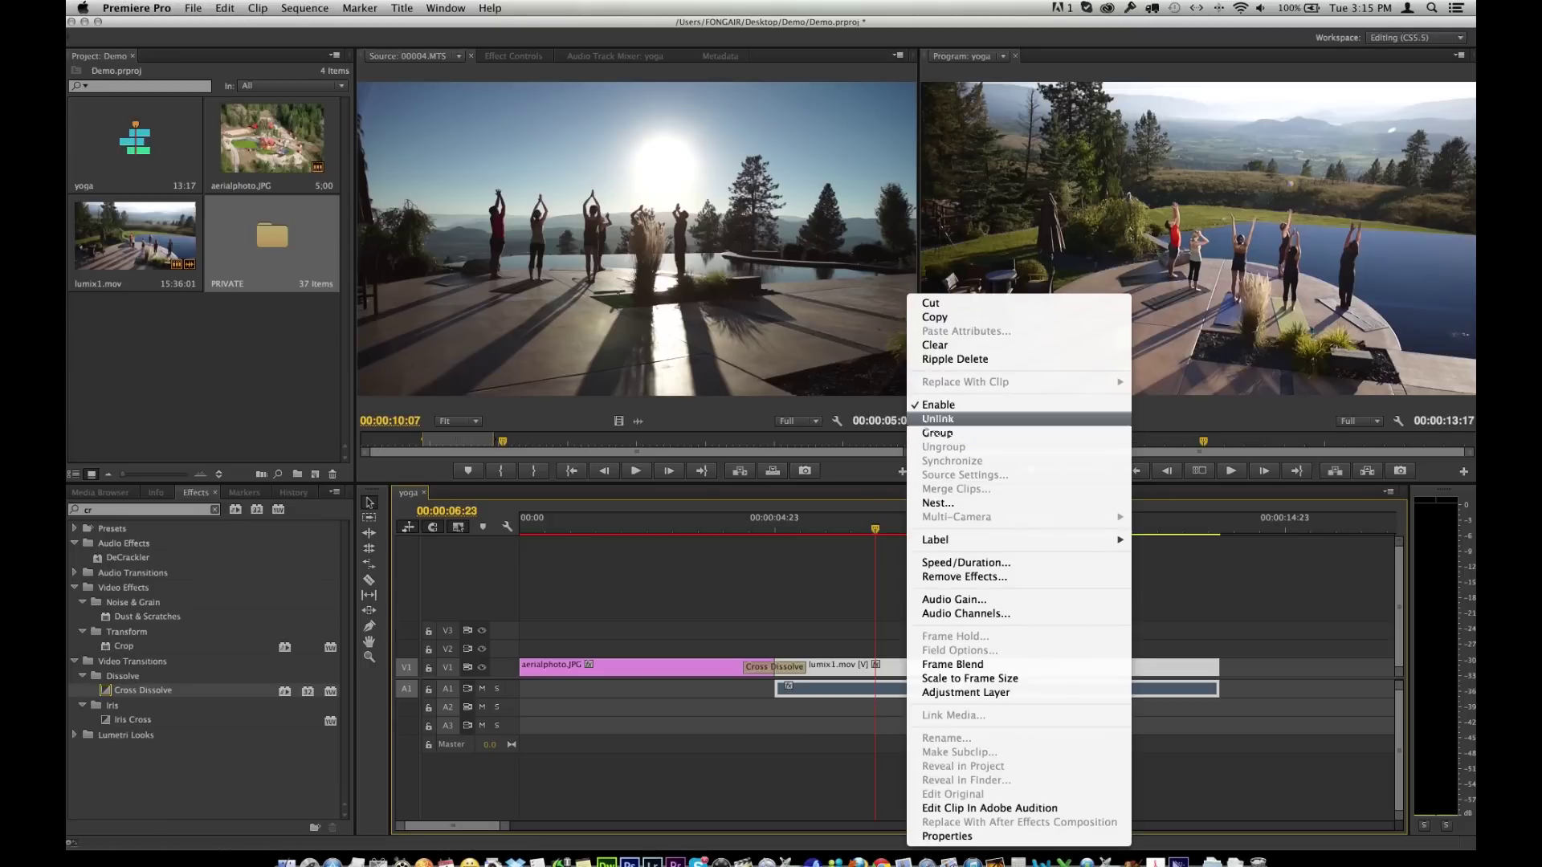
{"action": "left_click", "coordinate": [938, 418]}
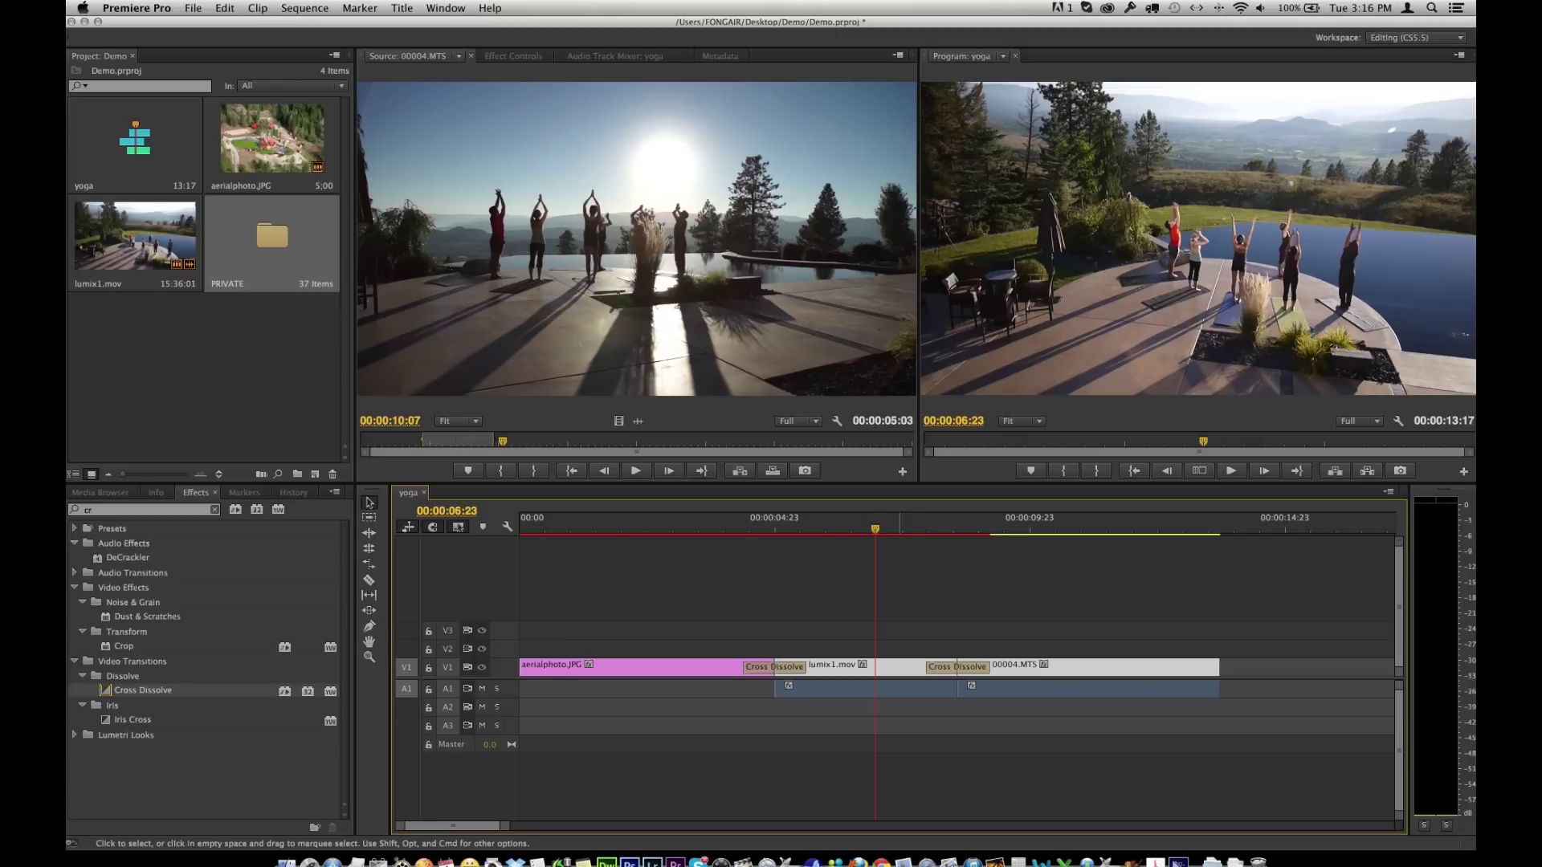
- Delete the unlinked audio of the lumix1.mov and 00004.MTS clips from A1
{"action": "left_click", "coordinate": [912, 690]}
{"action": "left_click", "coordinate": [1000, 690], "text": "super"}
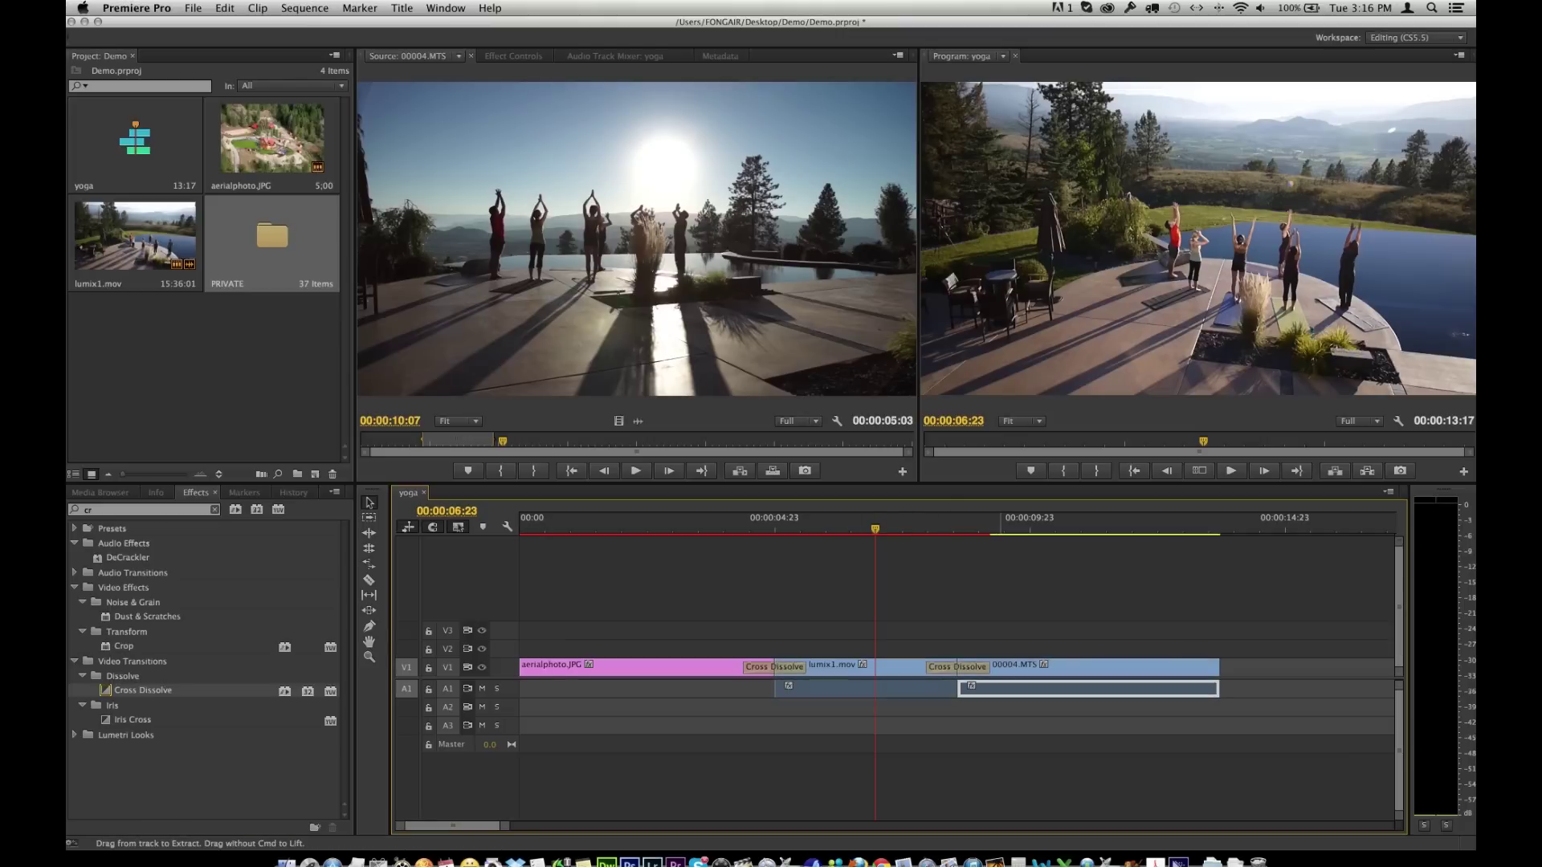
{"action": "key", "text": "Delete"}
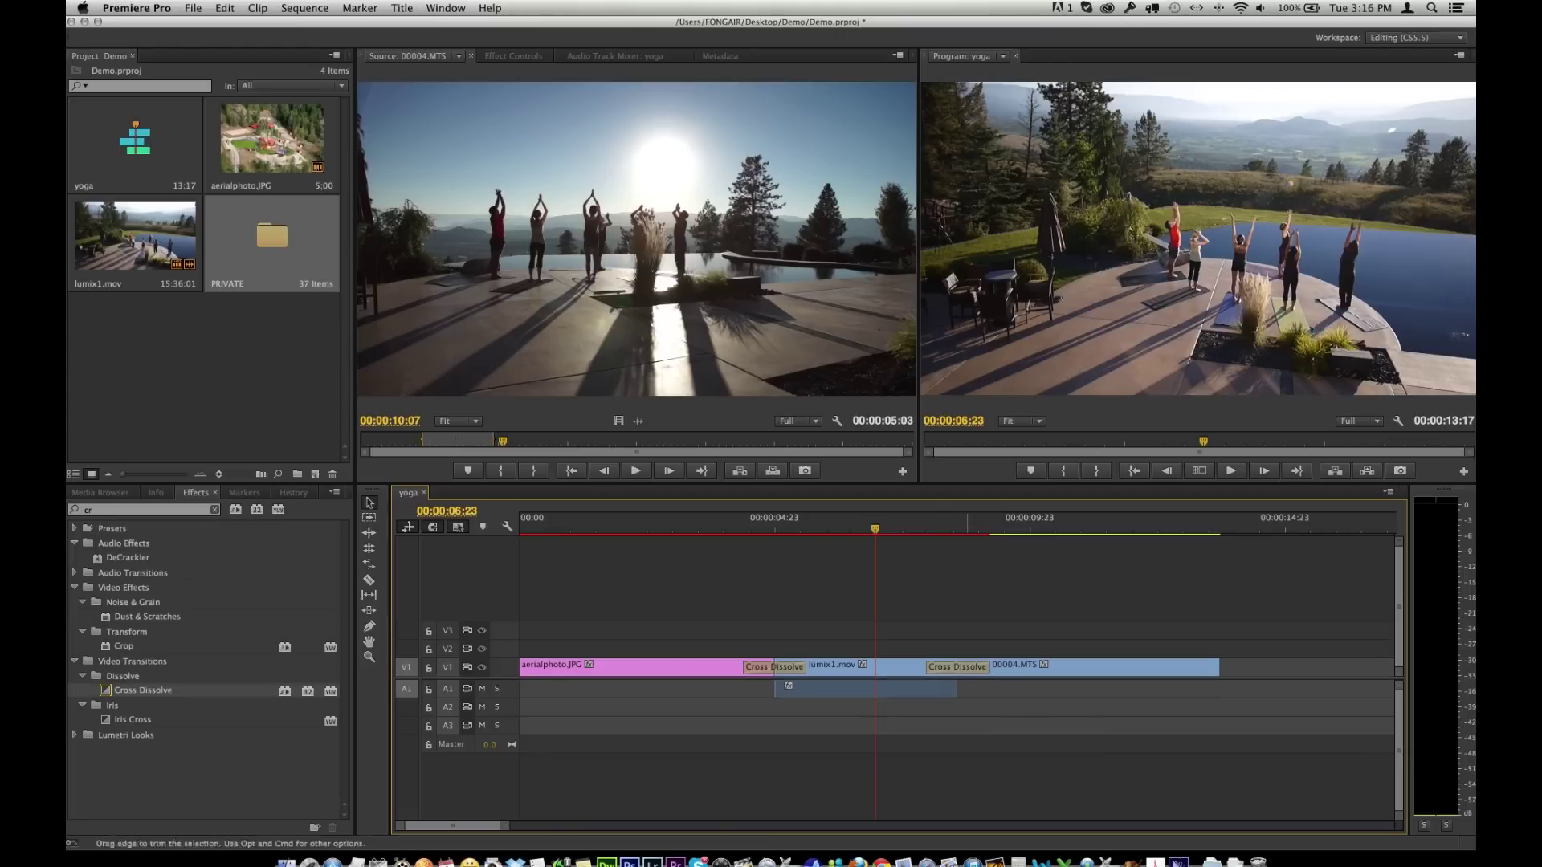
{"action": "left_click", "coordinate": [925, 689]}
{"action": "key", "text": "Delete"}
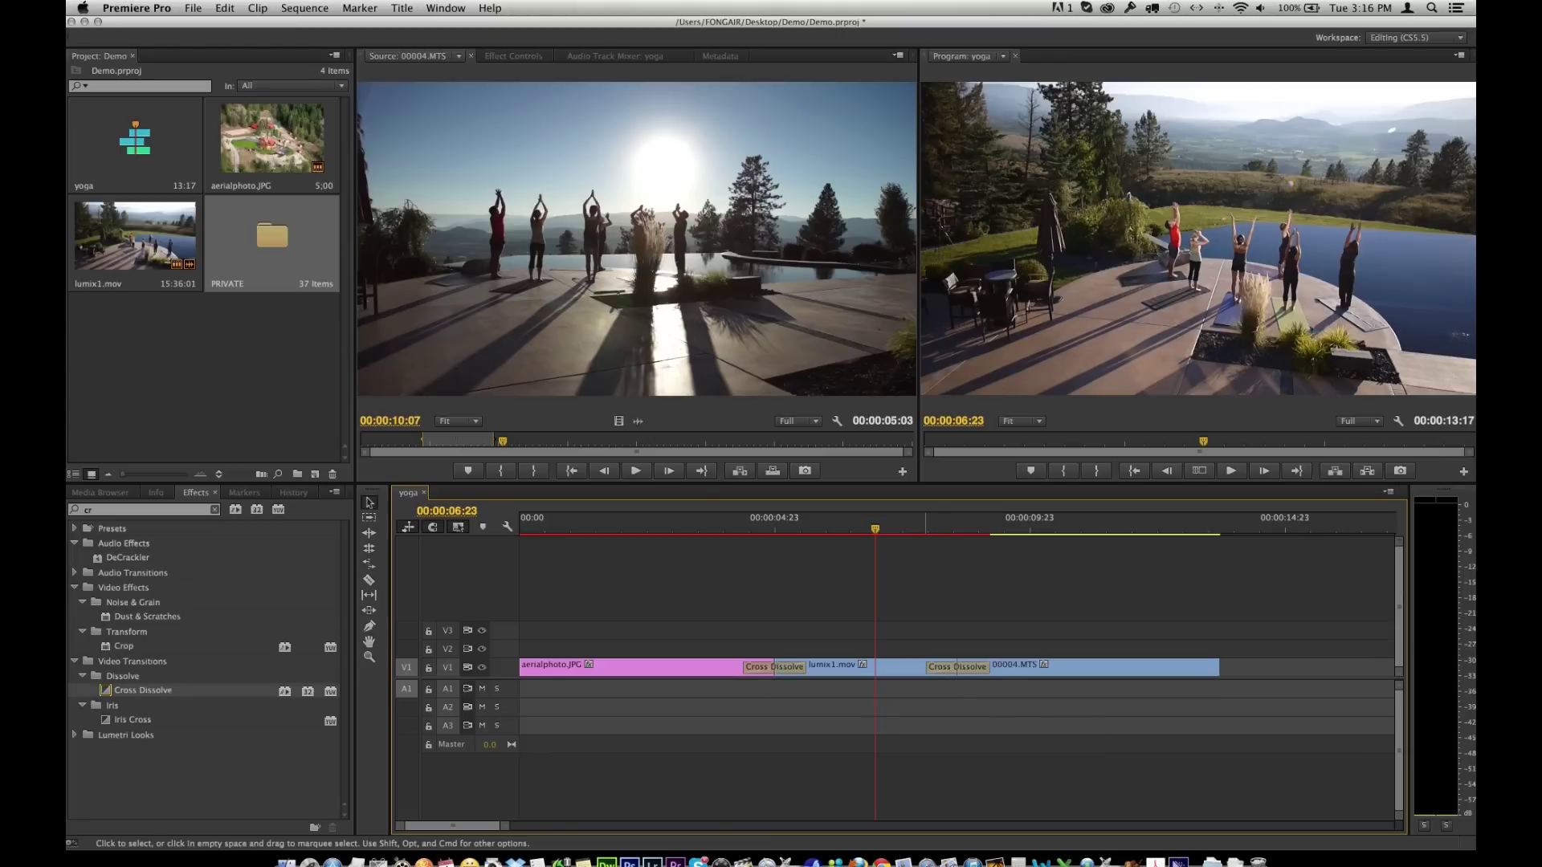
- Play the sequence across both Cross Dissolves, forward and back to 00:00:03:16, to check it without the clip audio
{"action": "left_click_drag", "start_coordinate": [875, 528], "coordinate": [726, 528]}
{"action": "key", "text": "l"}
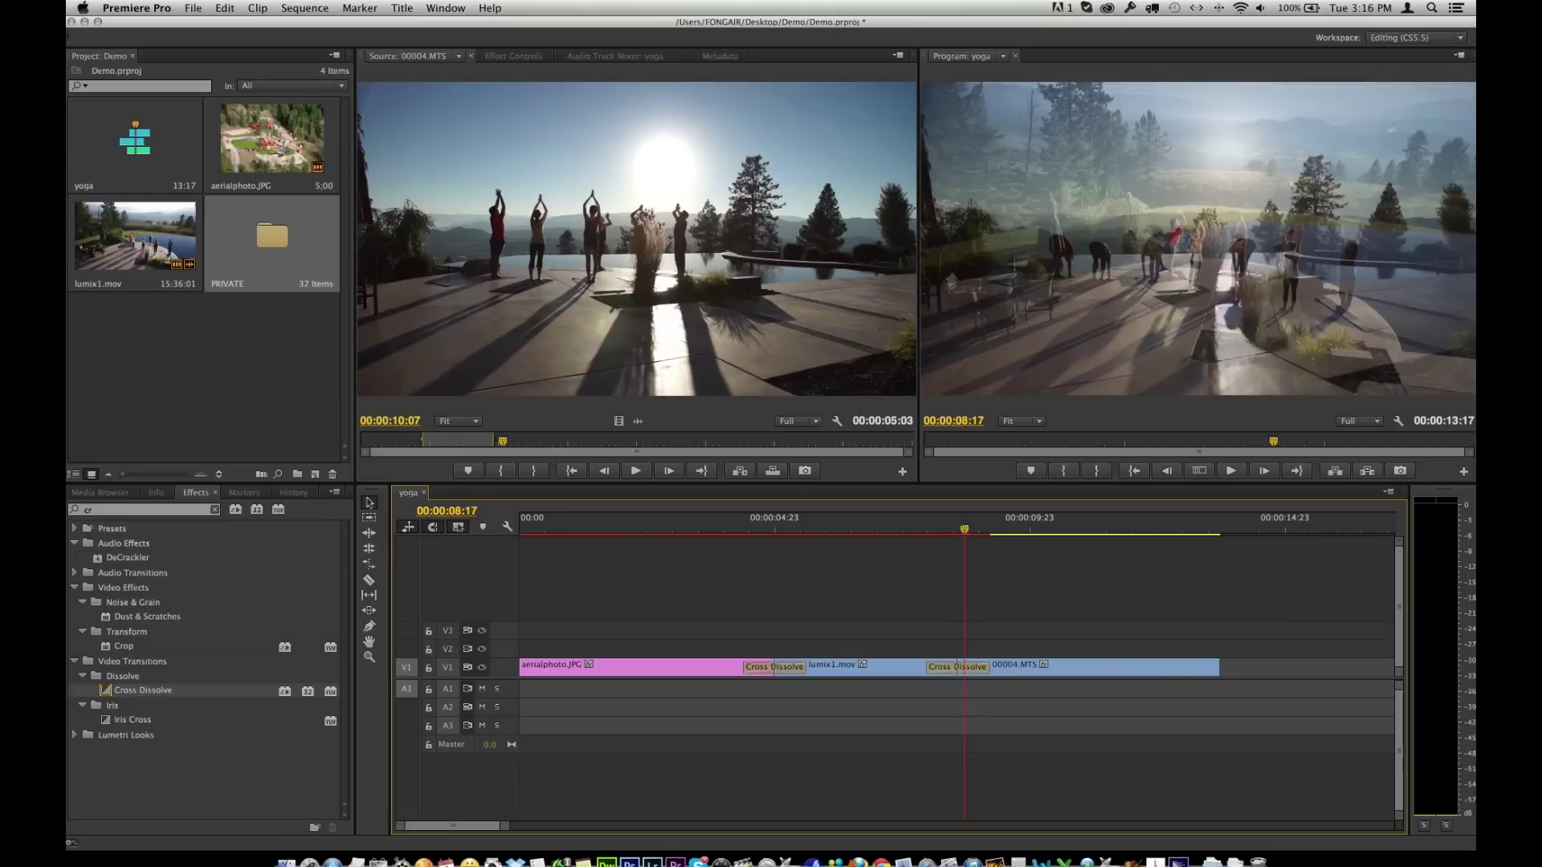
{"action": "key", "text": "j"}
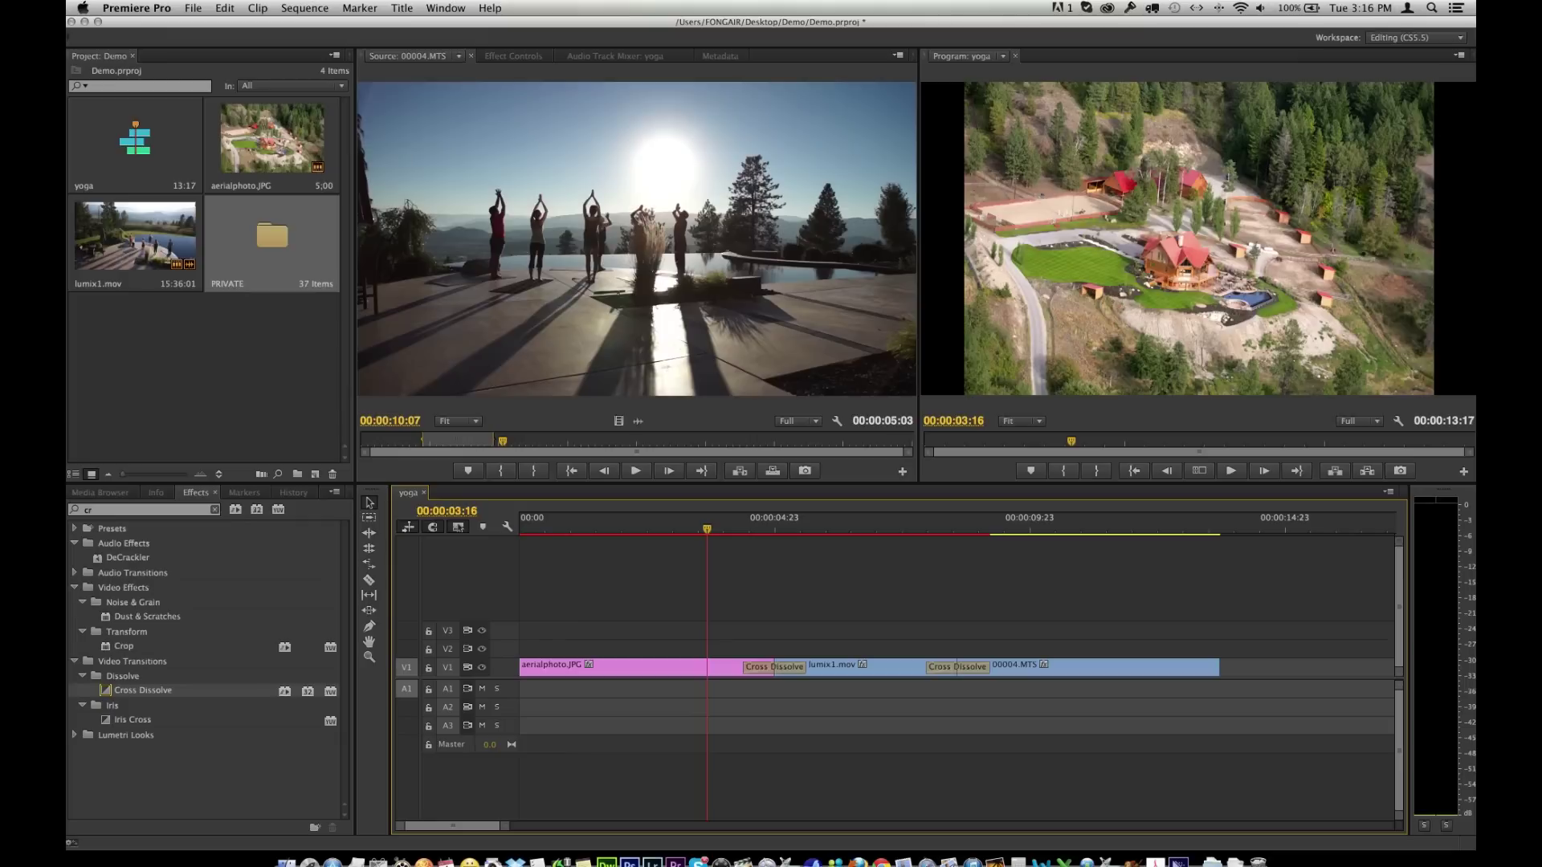
- Scale aerialphoto.JPG up in the Program monitor so it fills the full frame width, and deselect it
{"action": "double_click", "coordinate": [1199, 239]}
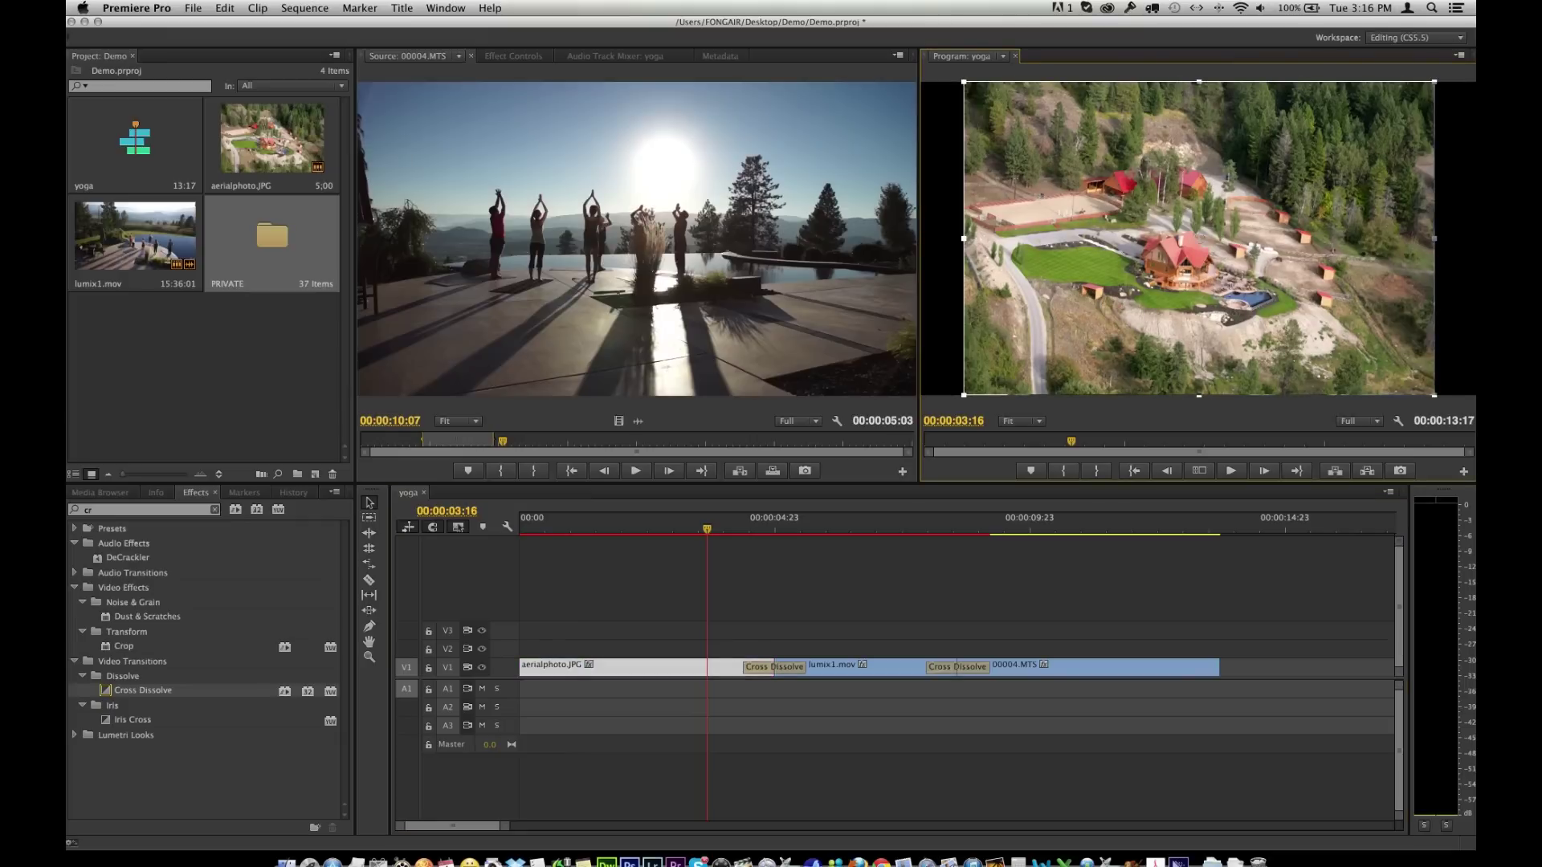
{"action": "left_click_drag", "start_coordinate": [1435, 238], "coordinate": [1476, 238]}
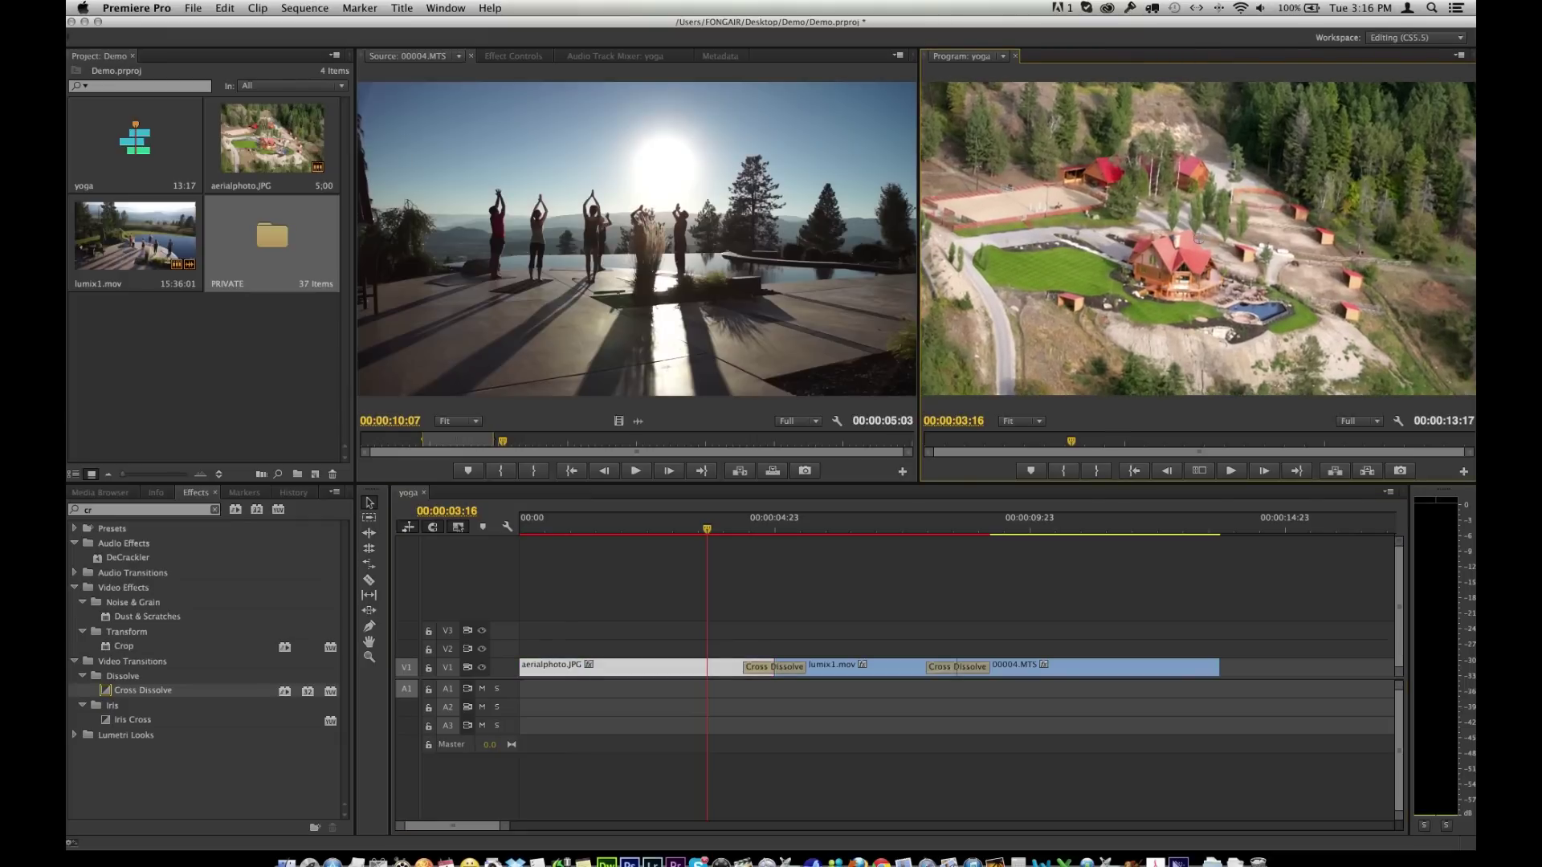
{"action": "left_click", "coordinate": [666, 595]}
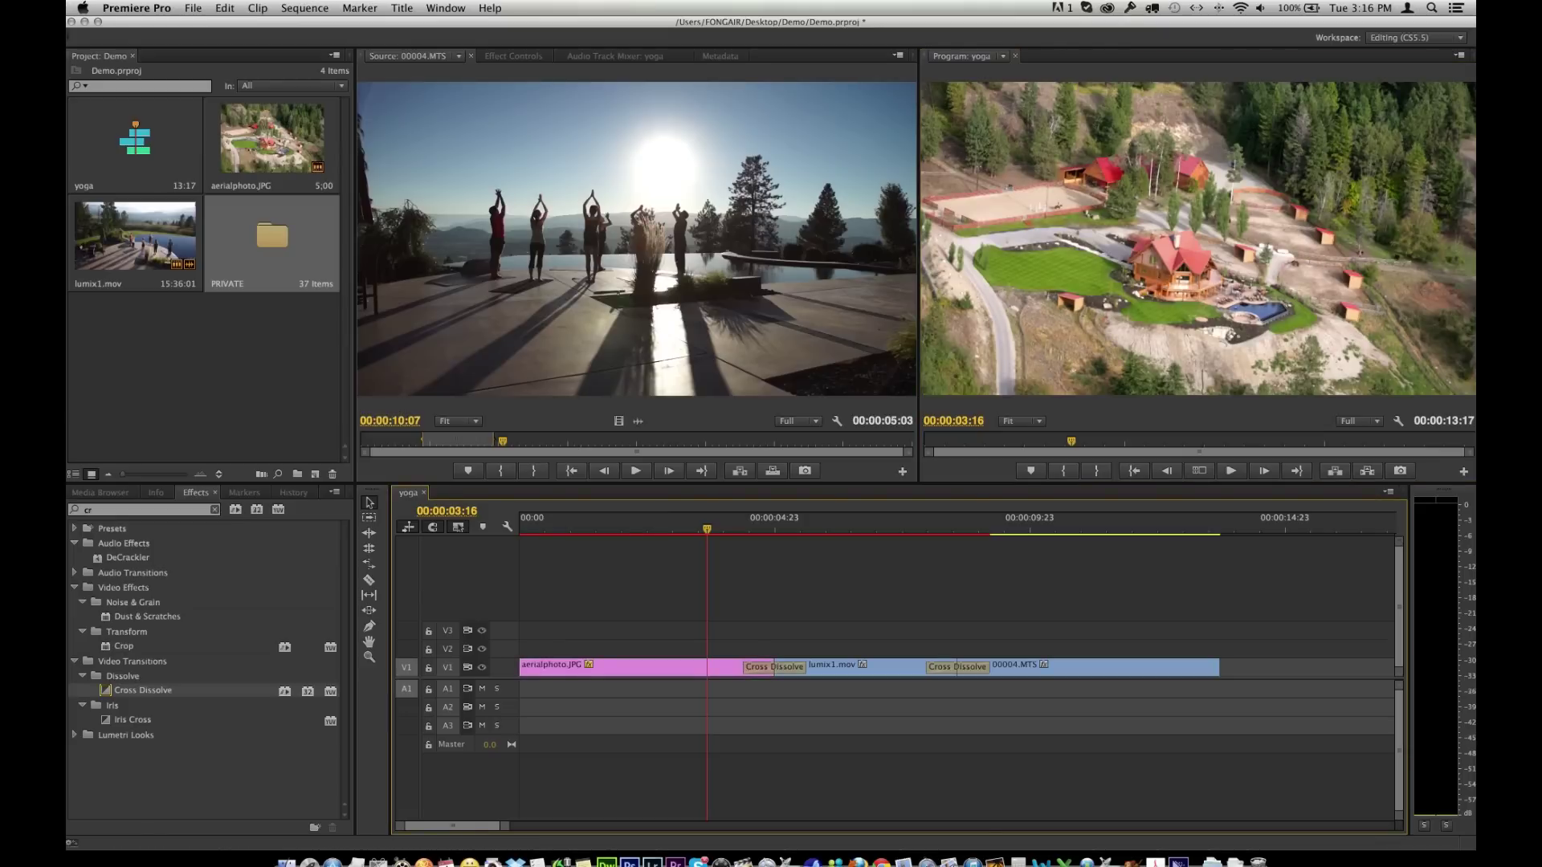
- Browse the timecapsule drive's media through Dropbox and art library thunderbolt to the sounds and music folder
{"action": "left_click", "coordinate": [101, 493]}
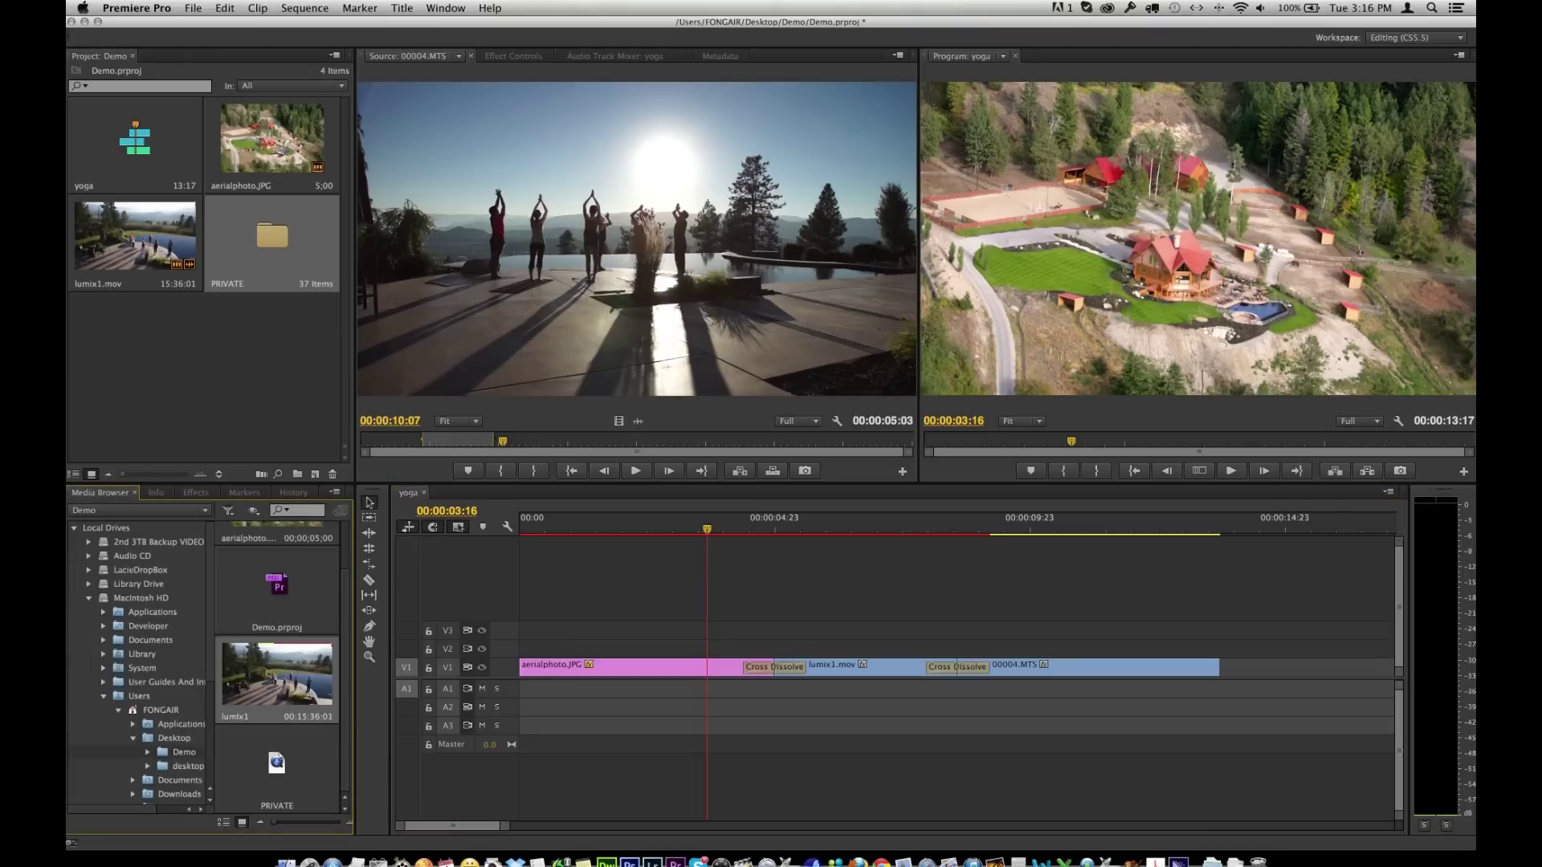
{"action": "left_click", "coordinate": [88, 599]}
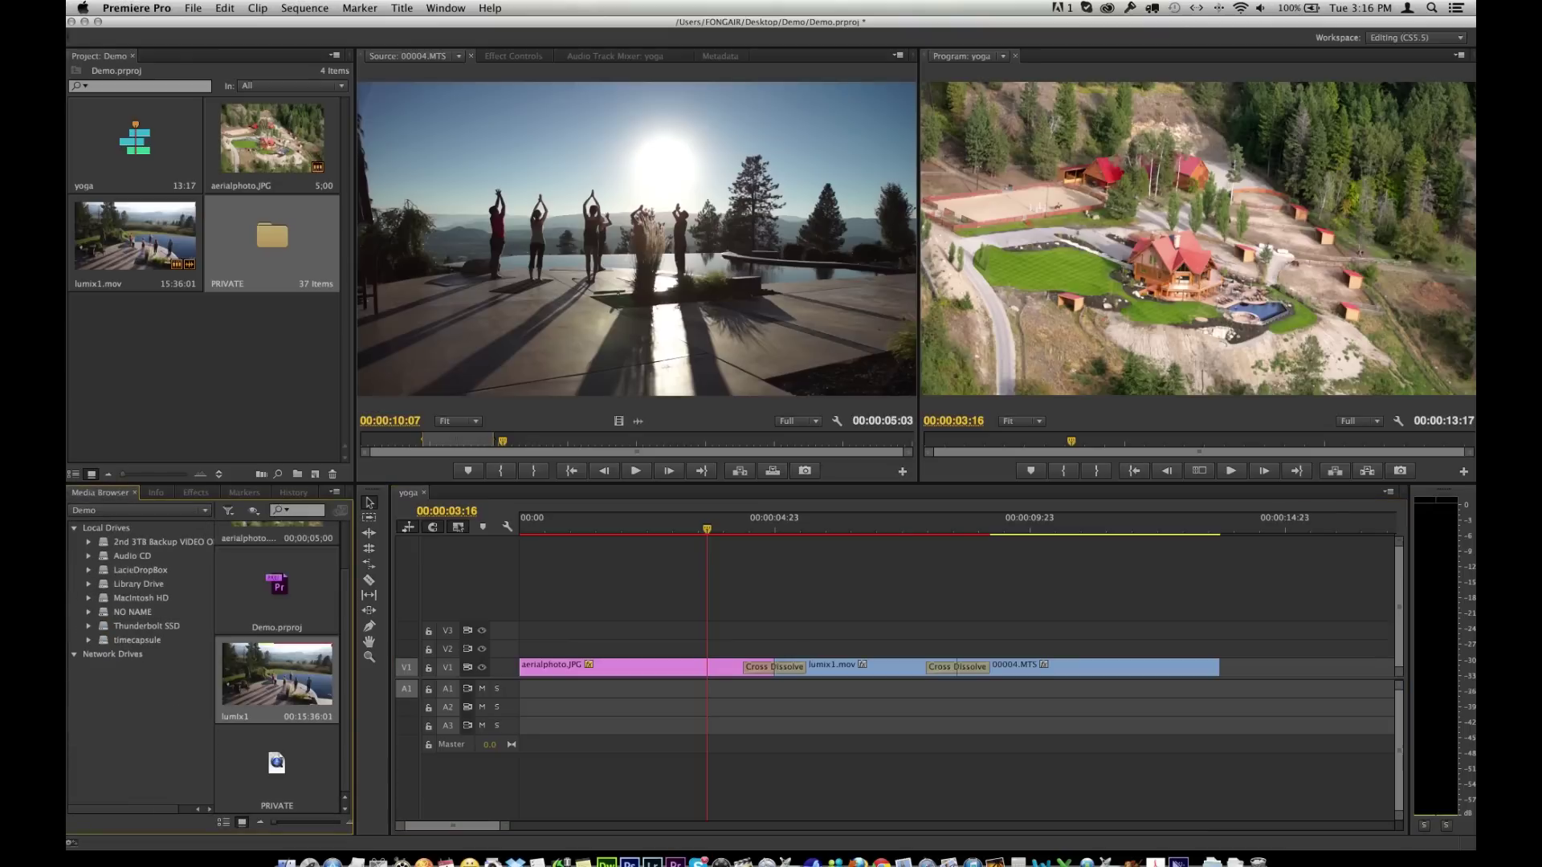
{"action": "left_click", "coordinate": [88, 640]}
{"action": "left_click", "coordinate": [104, 655]}
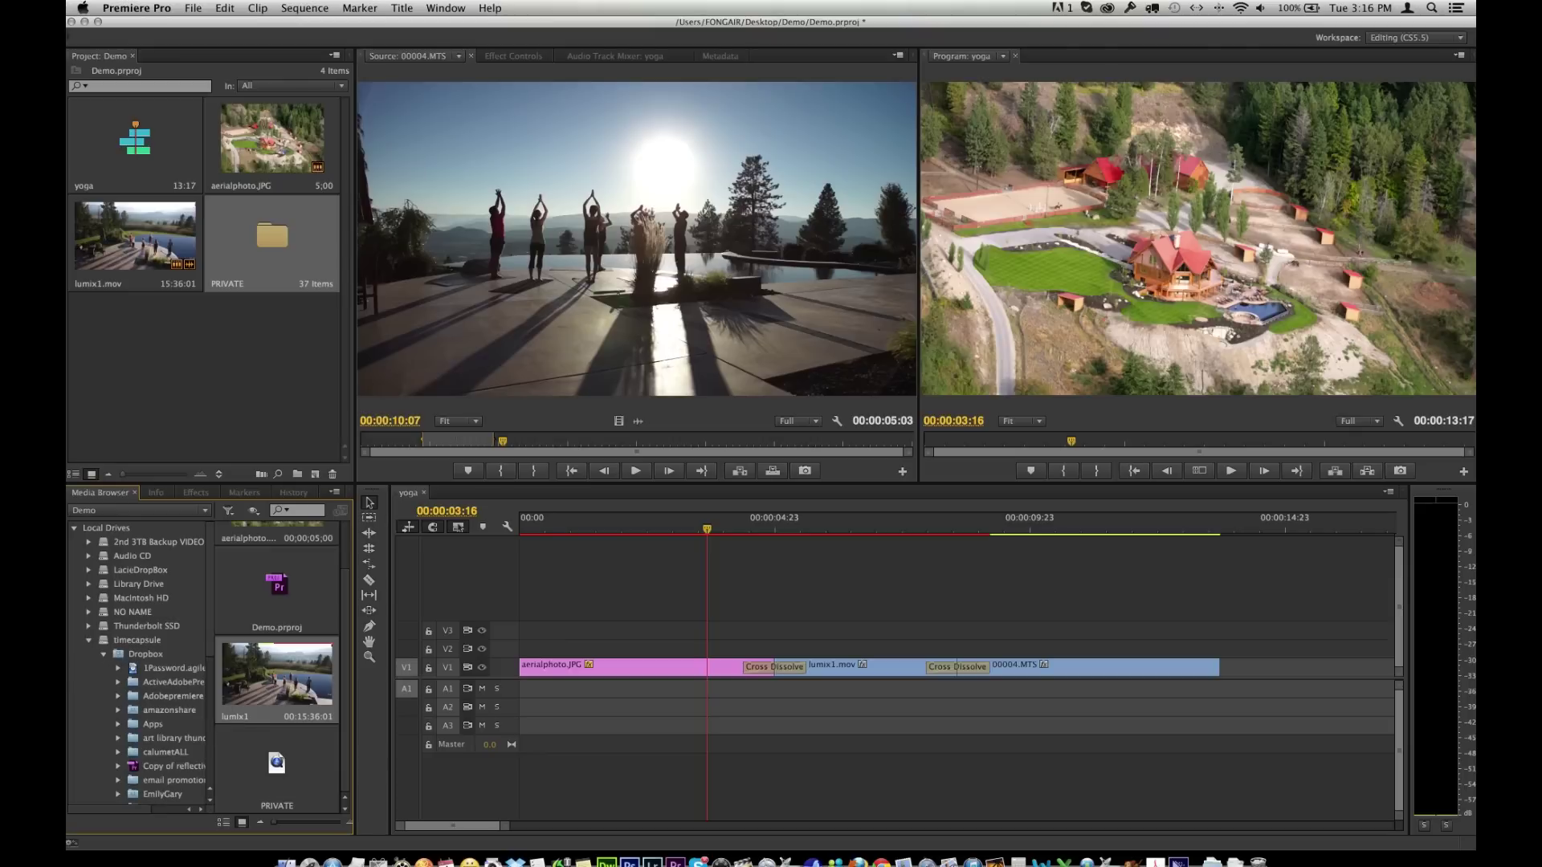
{"action": "scroll", "coordinate": [140, 667], "scroll_direction": "down", "scroll_amount": 3}
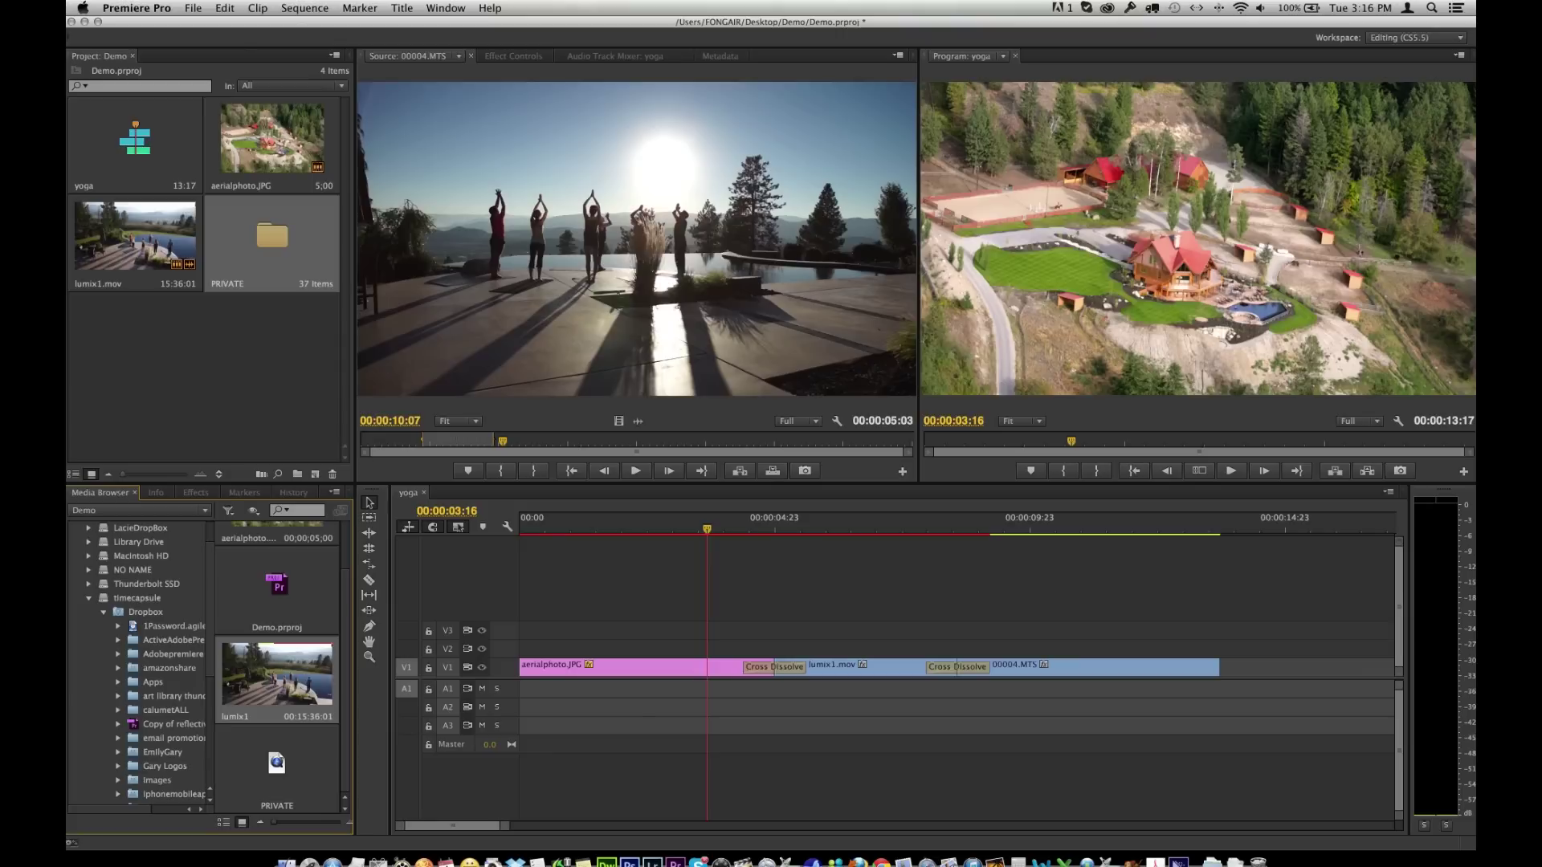
{"action": "left_click", "coordinate": [172, 696]}
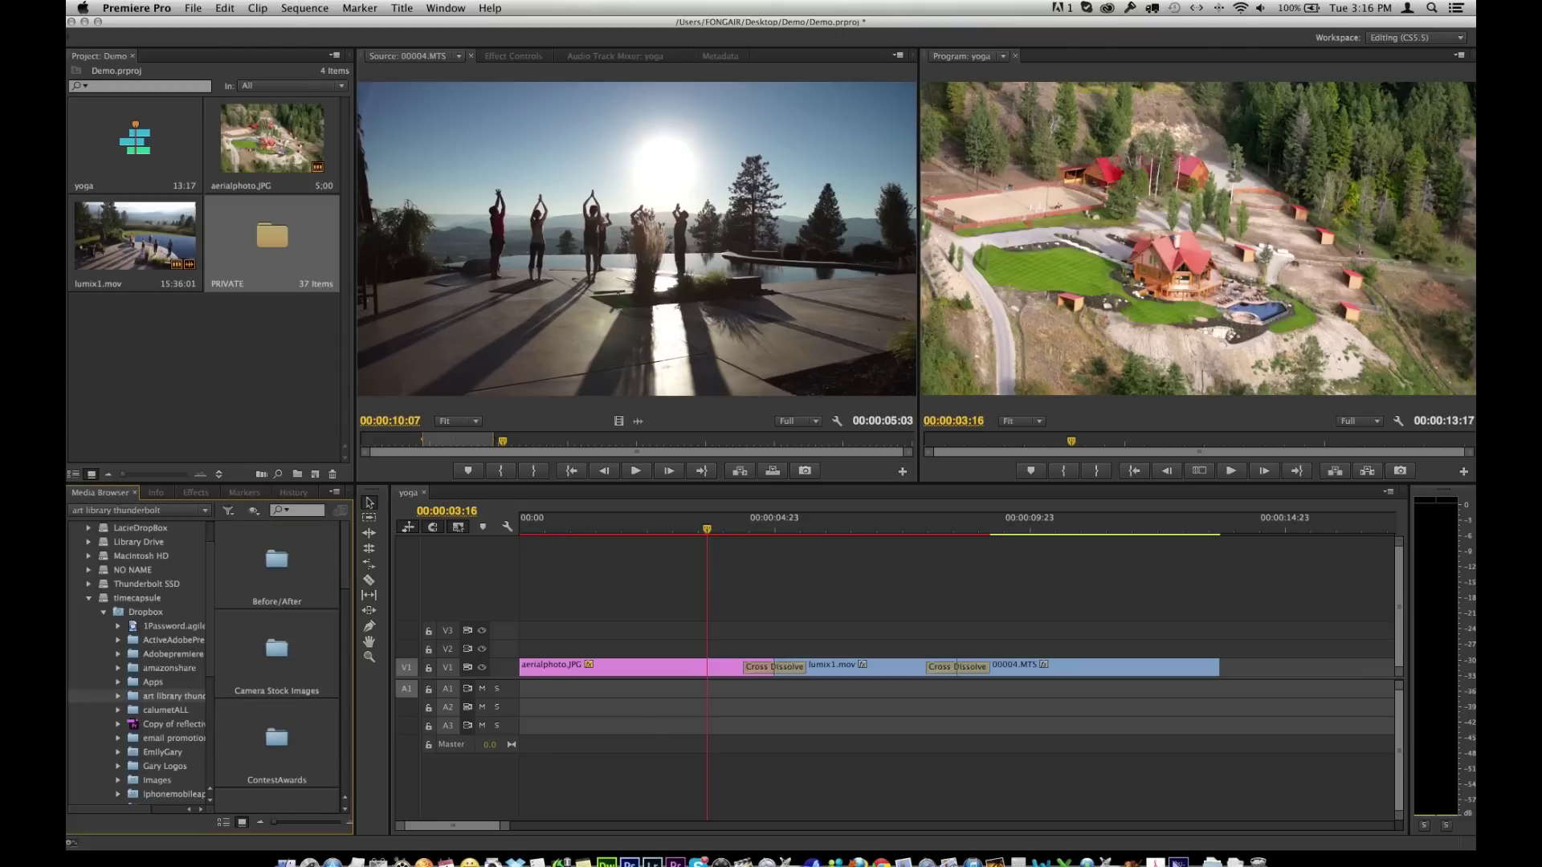
{"action": "scroll", "coordinate": [277, 674], "scroll_direction": "down", "scroll_amount": 5}
{"action": "double_click", "coordinate": [277, 649]}
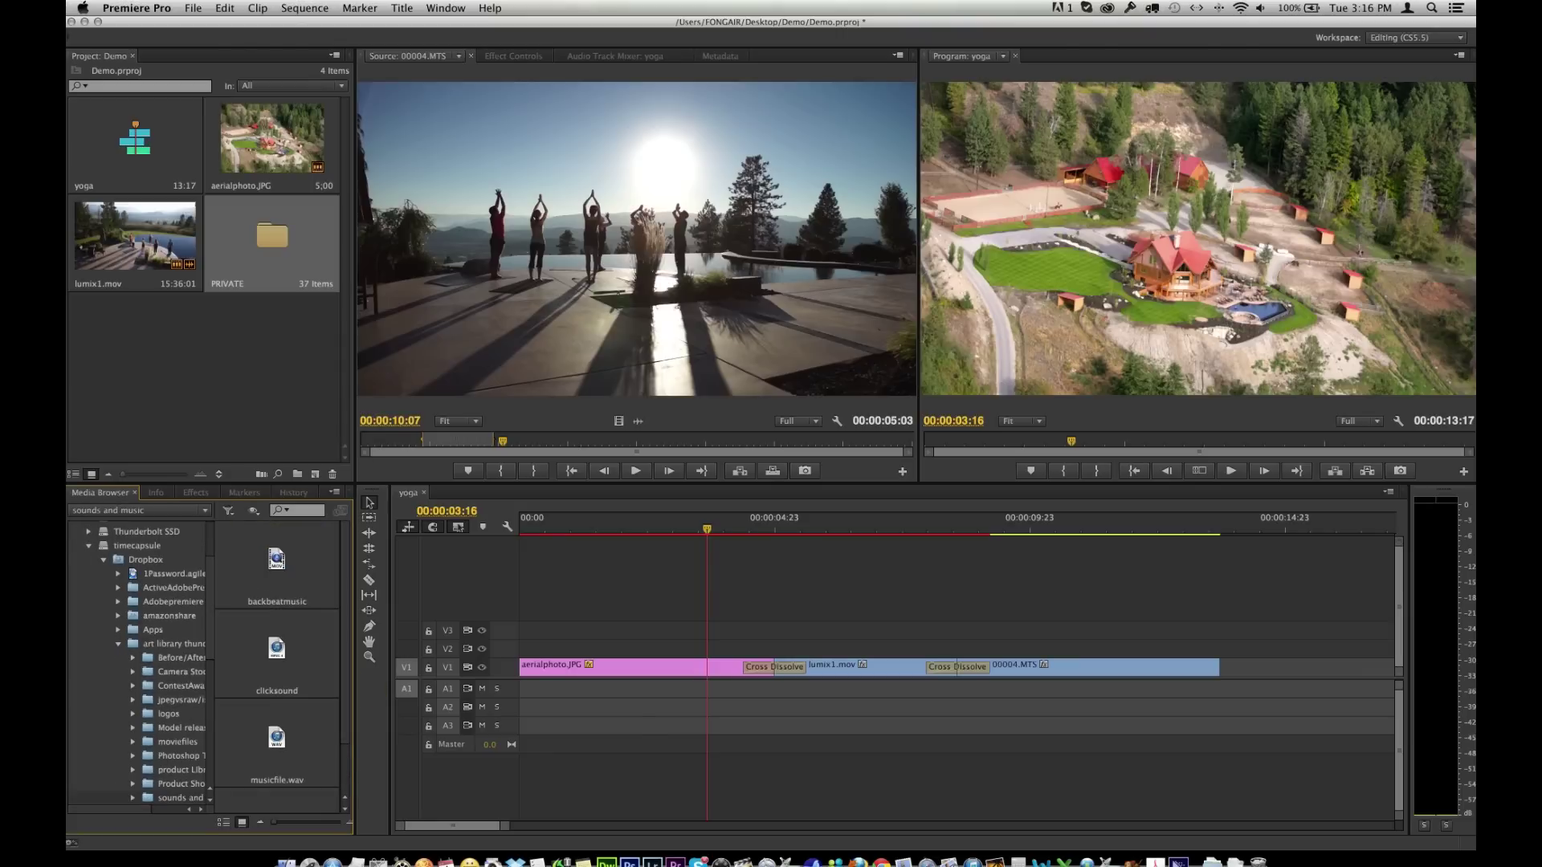
- Import newtechtune.mp3 from the sounds and music folder into the project
{"action": "scroll", "coordinate": [278, 674], "scroll_direction": "down", "scroll_amount": 1}
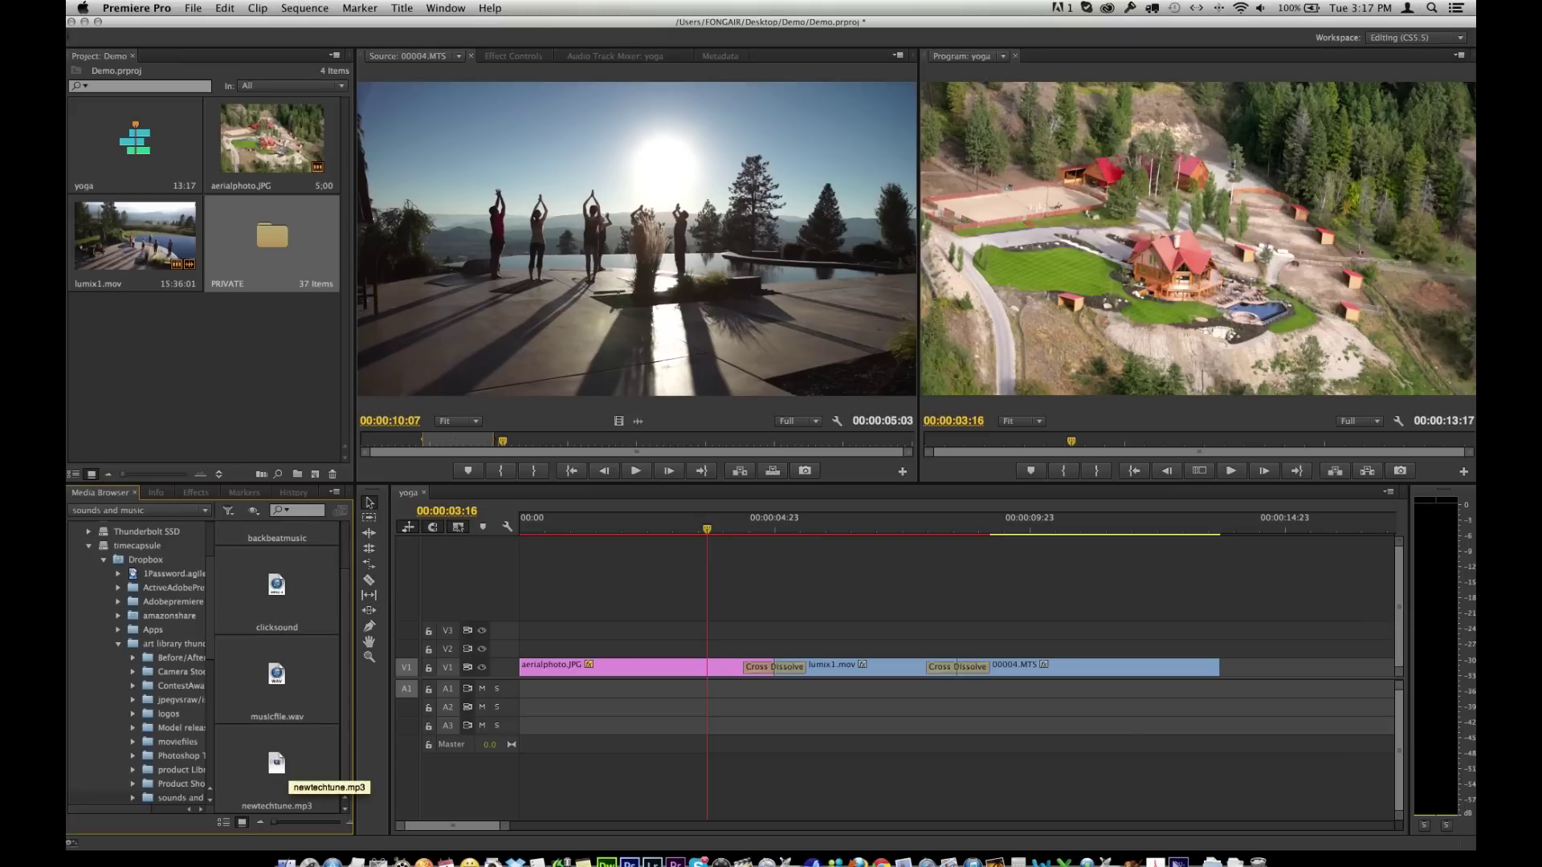
{"action": "left_click", "coordinate": [277, 767]}
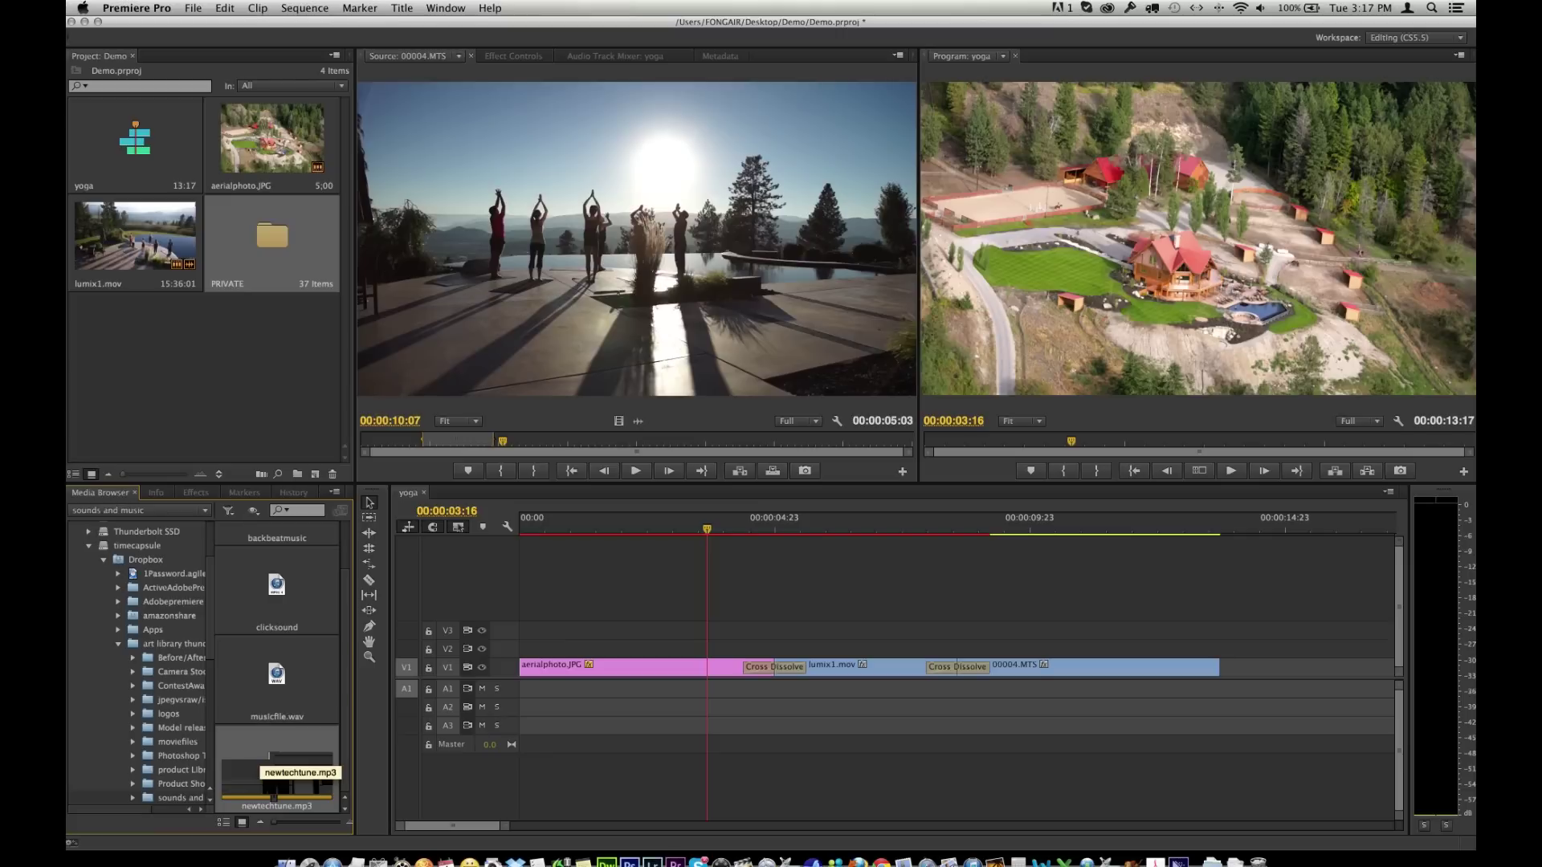
{"action": "right_click", "coordinate": [257, 756]}
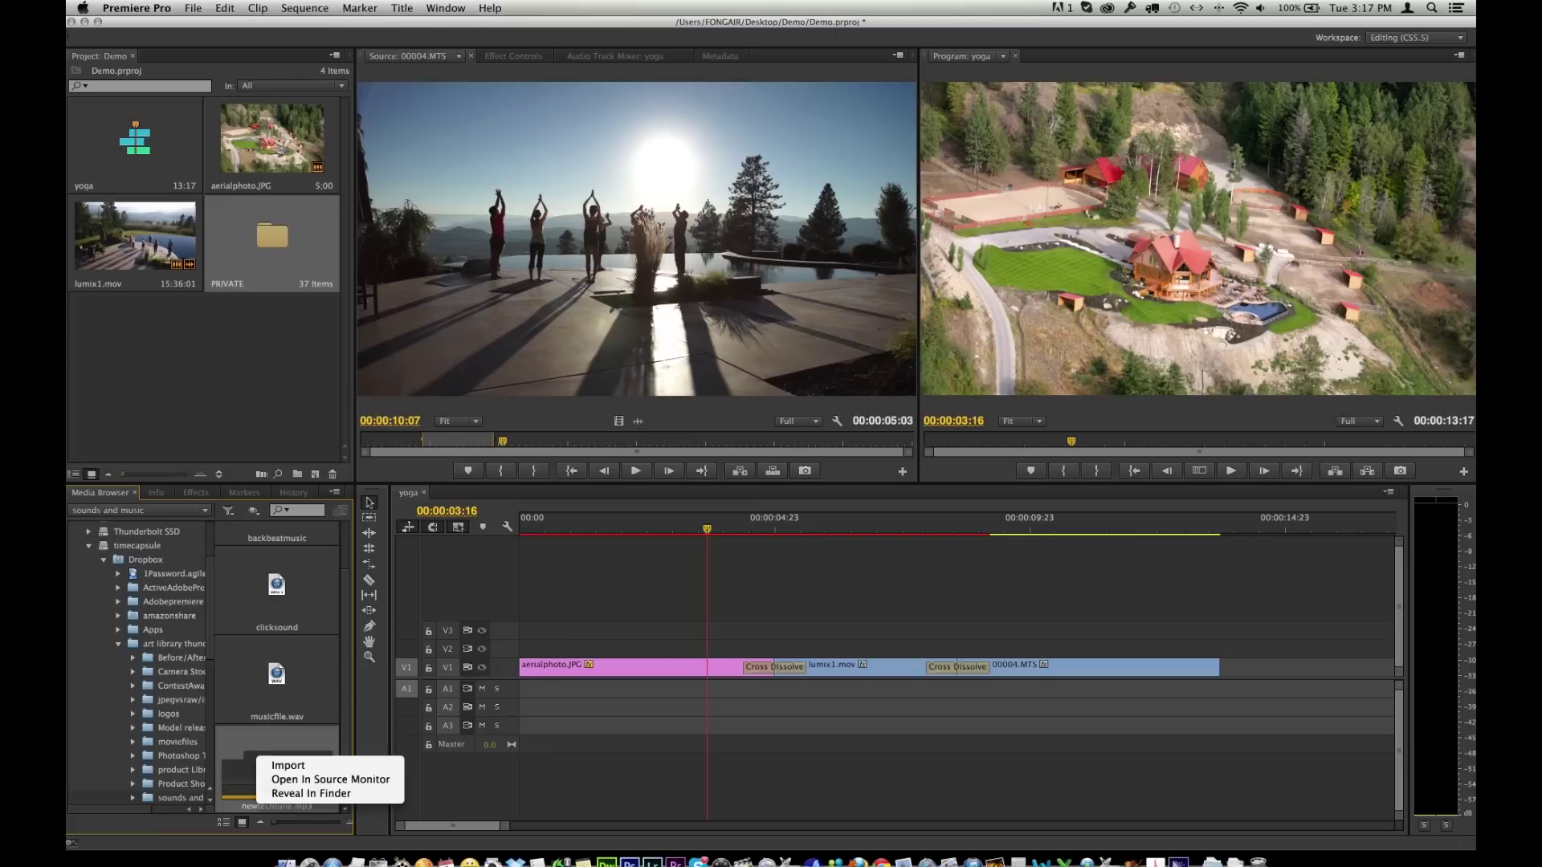
{"action": "left_click", "coordinate": [287, 765]}
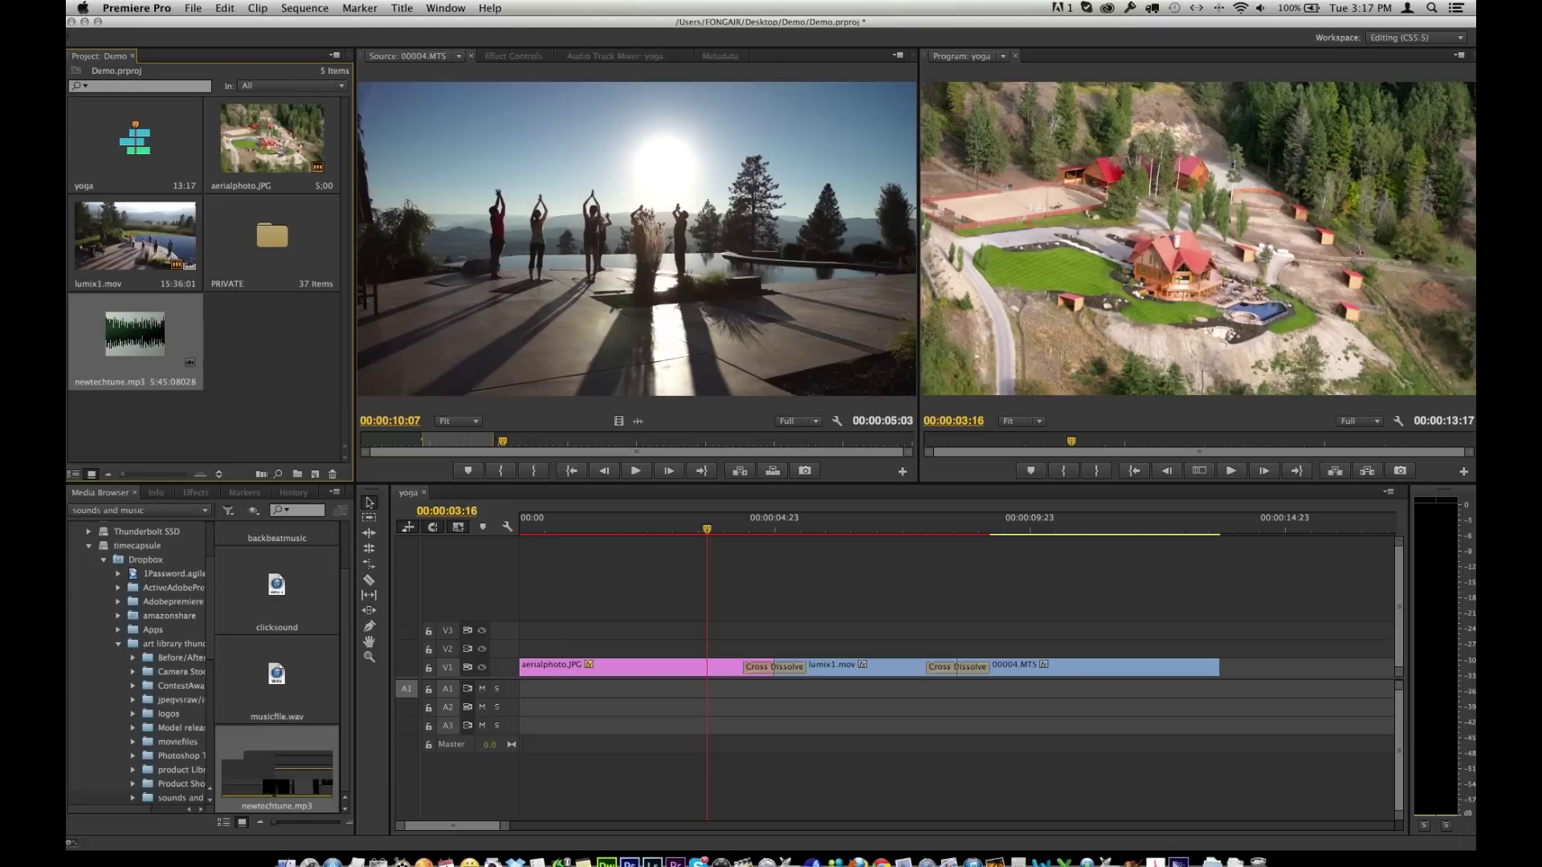
- Place newtechtune.mp3 at the start of A1 and play the sequence to 00:00:10:06 to hear the music
{"action": "double_click", "coordinate": [135, 335]}
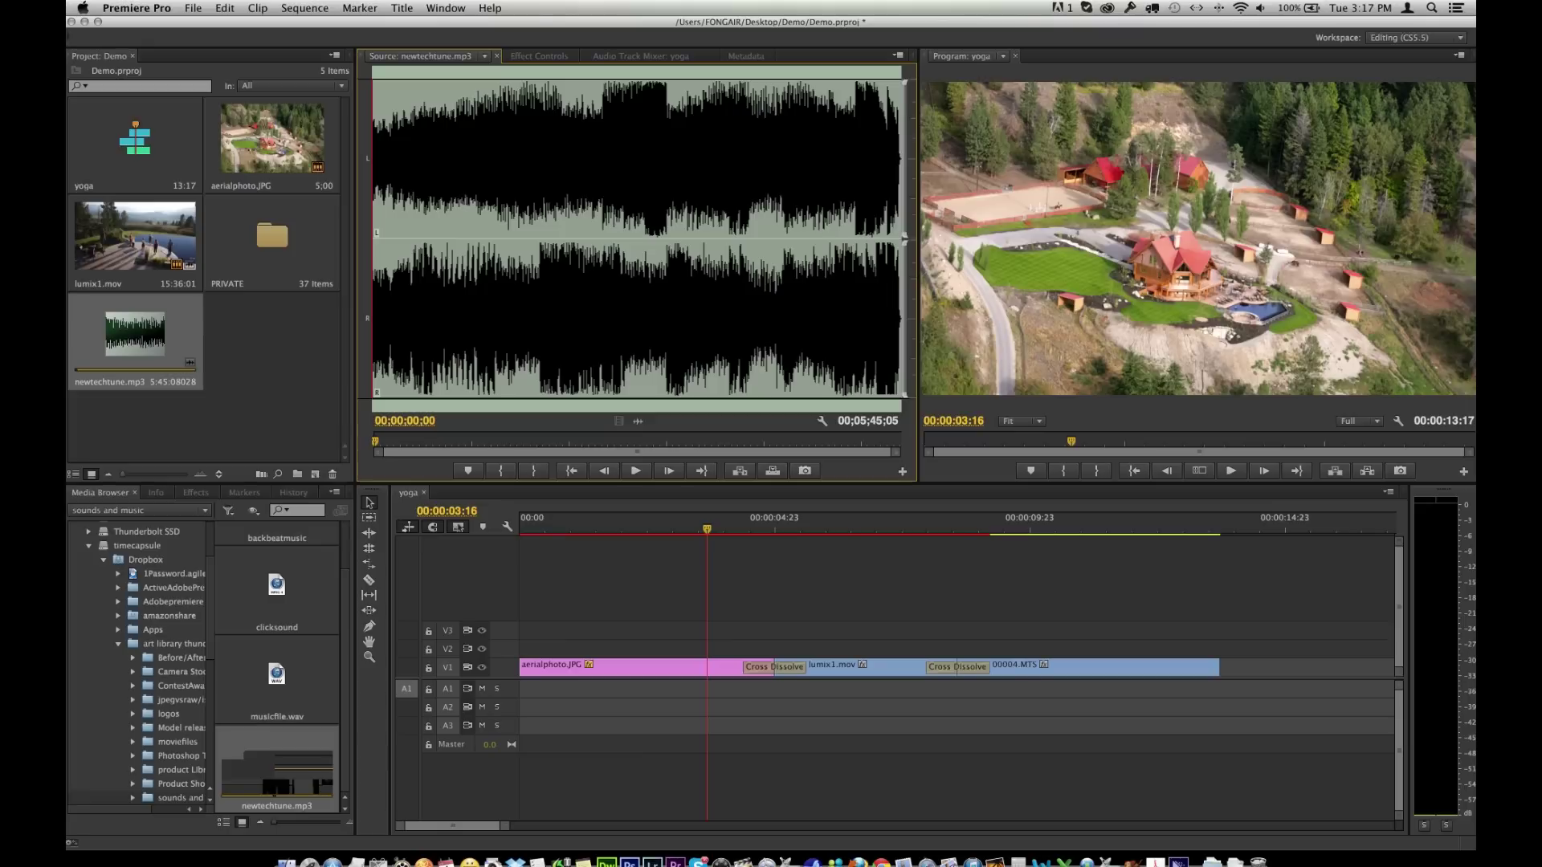
{"action": "left_click_drag", "start_coordinate": [135, 335], "coordinate": [519, 688]}
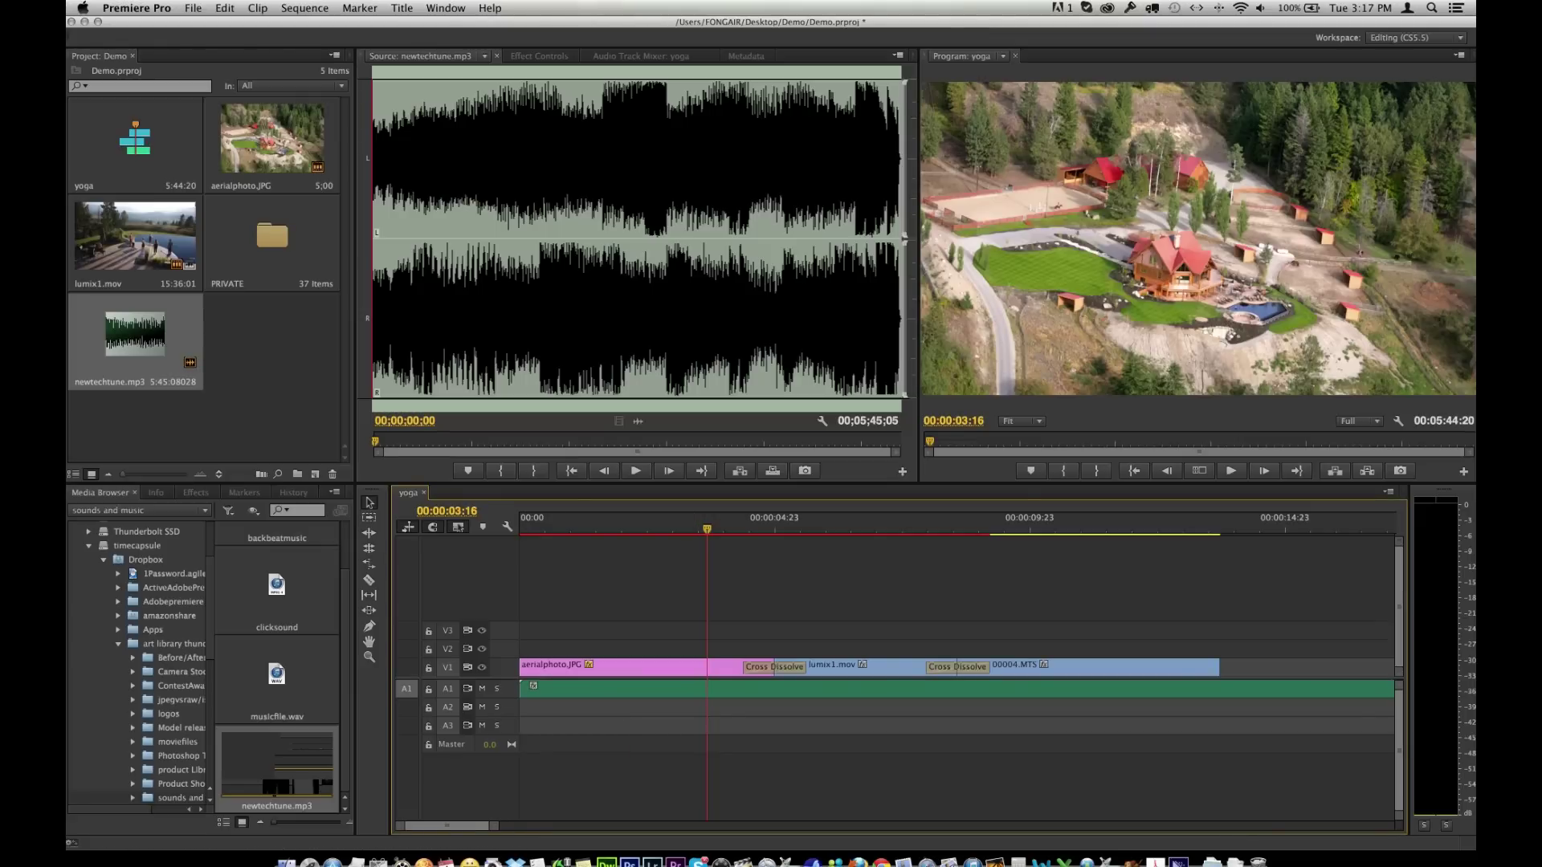
{"action": "key", "text": "space"}
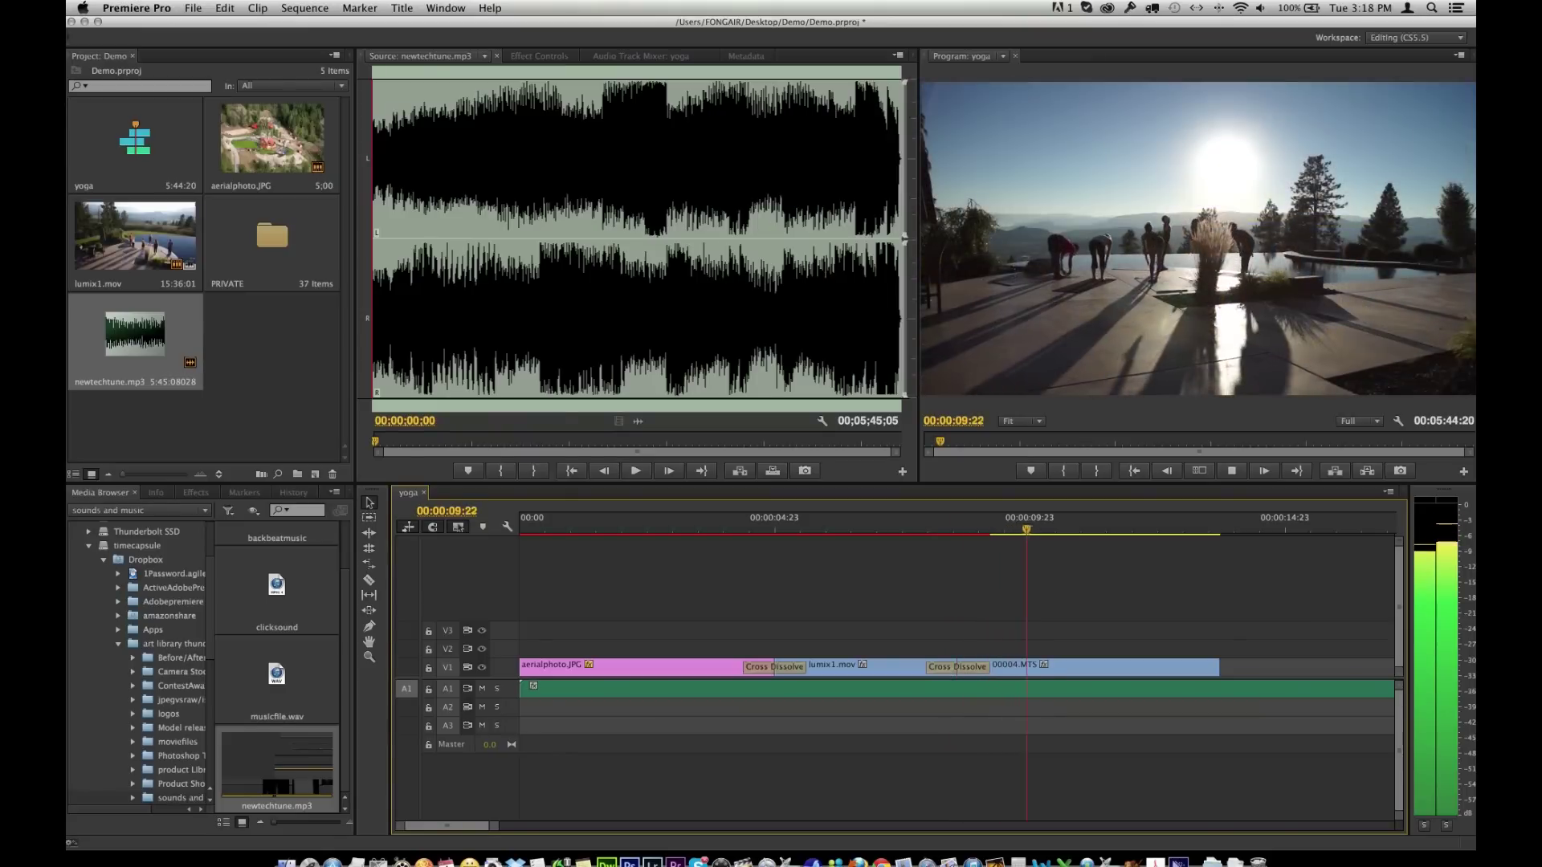
{"action": "key", "text": "space"}
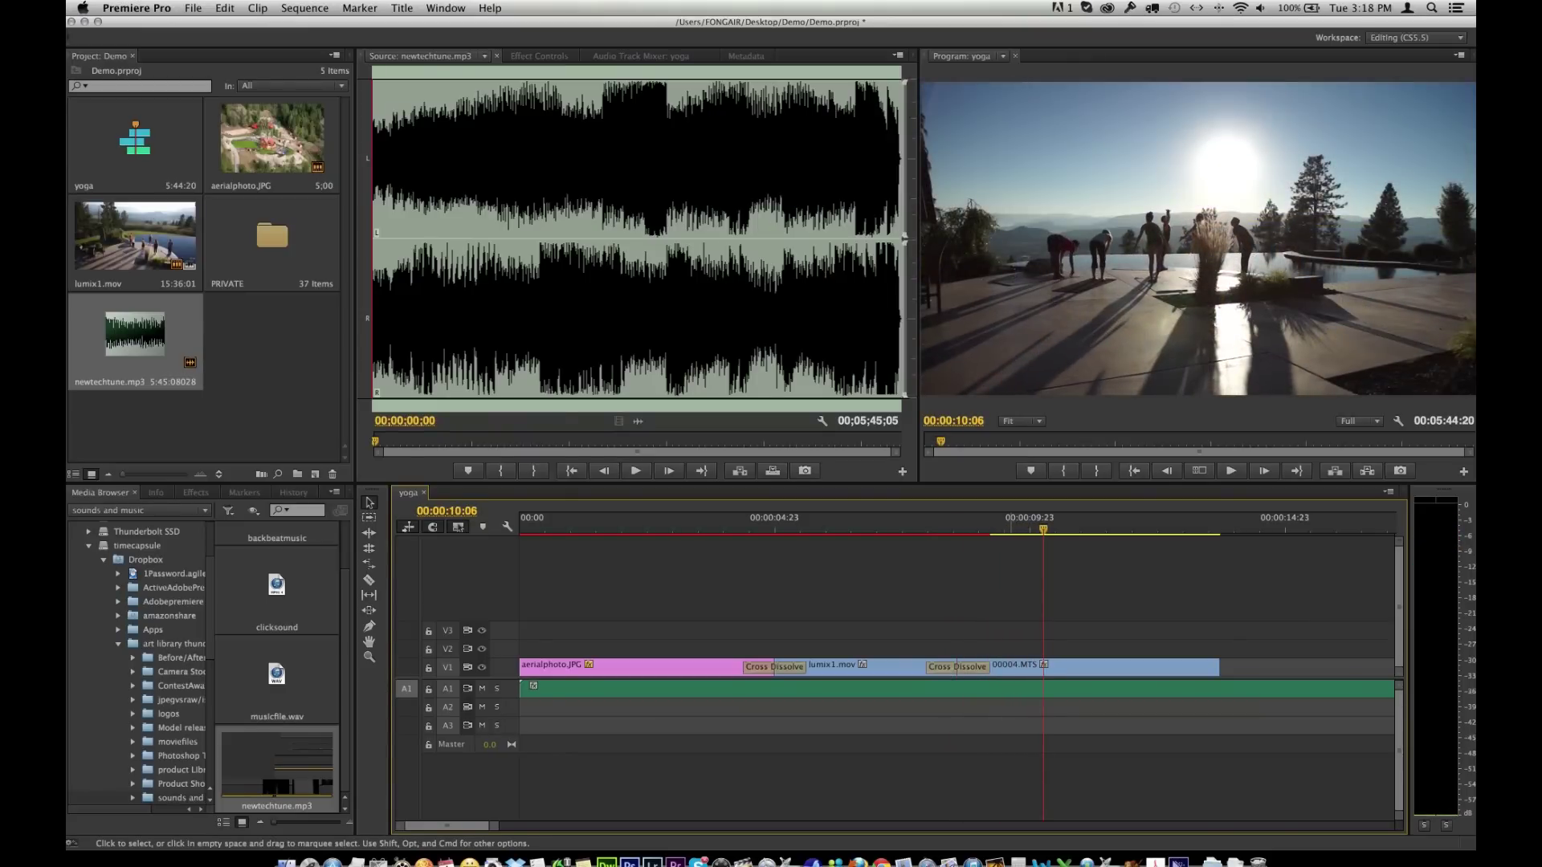
- Cut newtechtune.mp3 on A1 where 00004.MTS ends and delete the part beyond the cut
{"action": "key", "text": "c"}
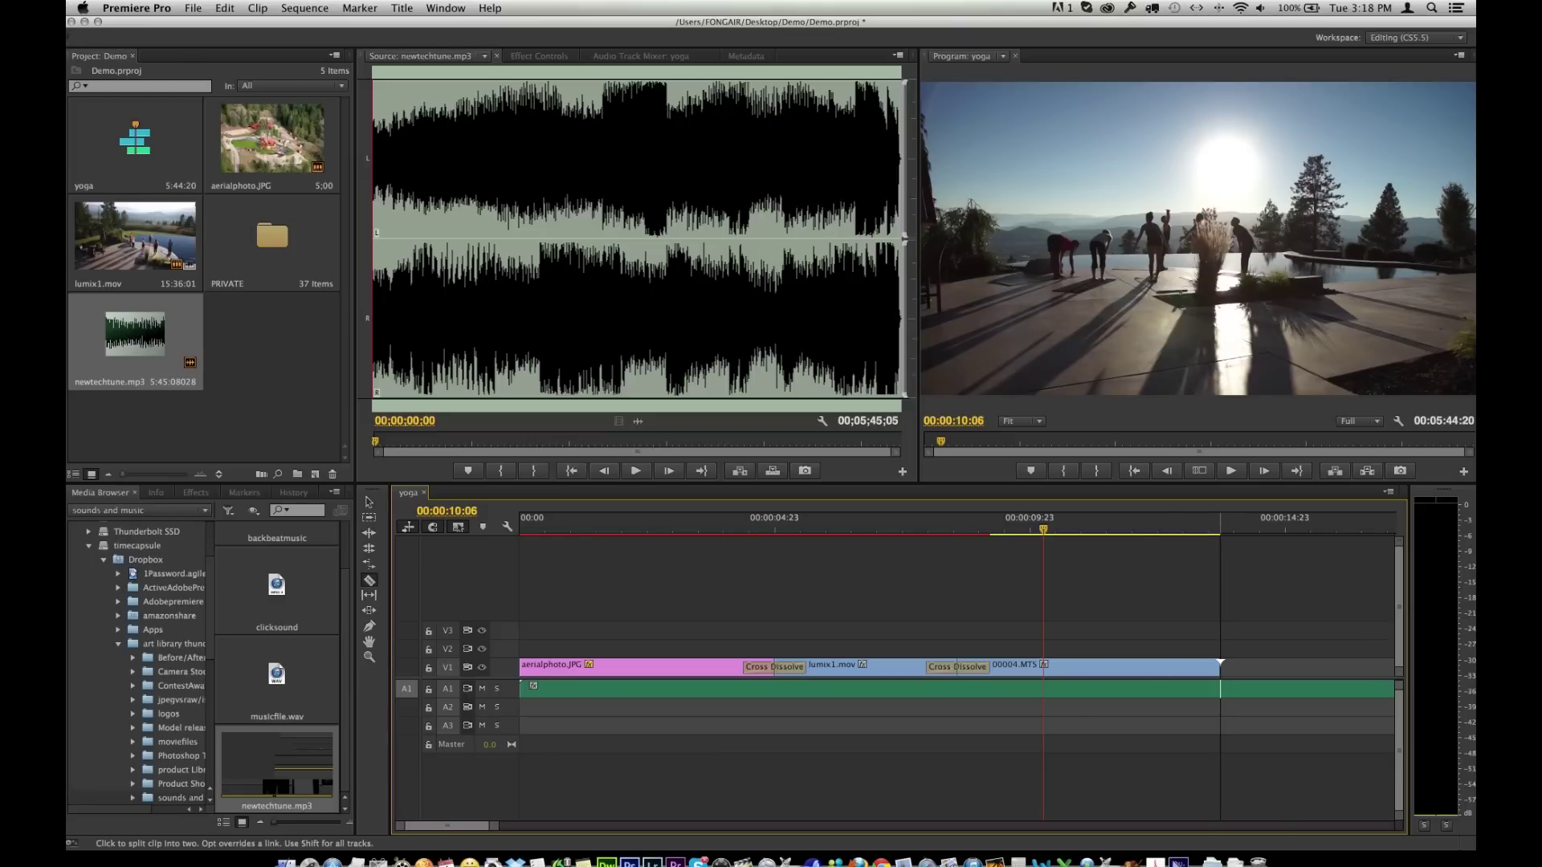
{"action": "left_click", "coordinate": [1220, 688]}
{"action": "key", "text": "v"}
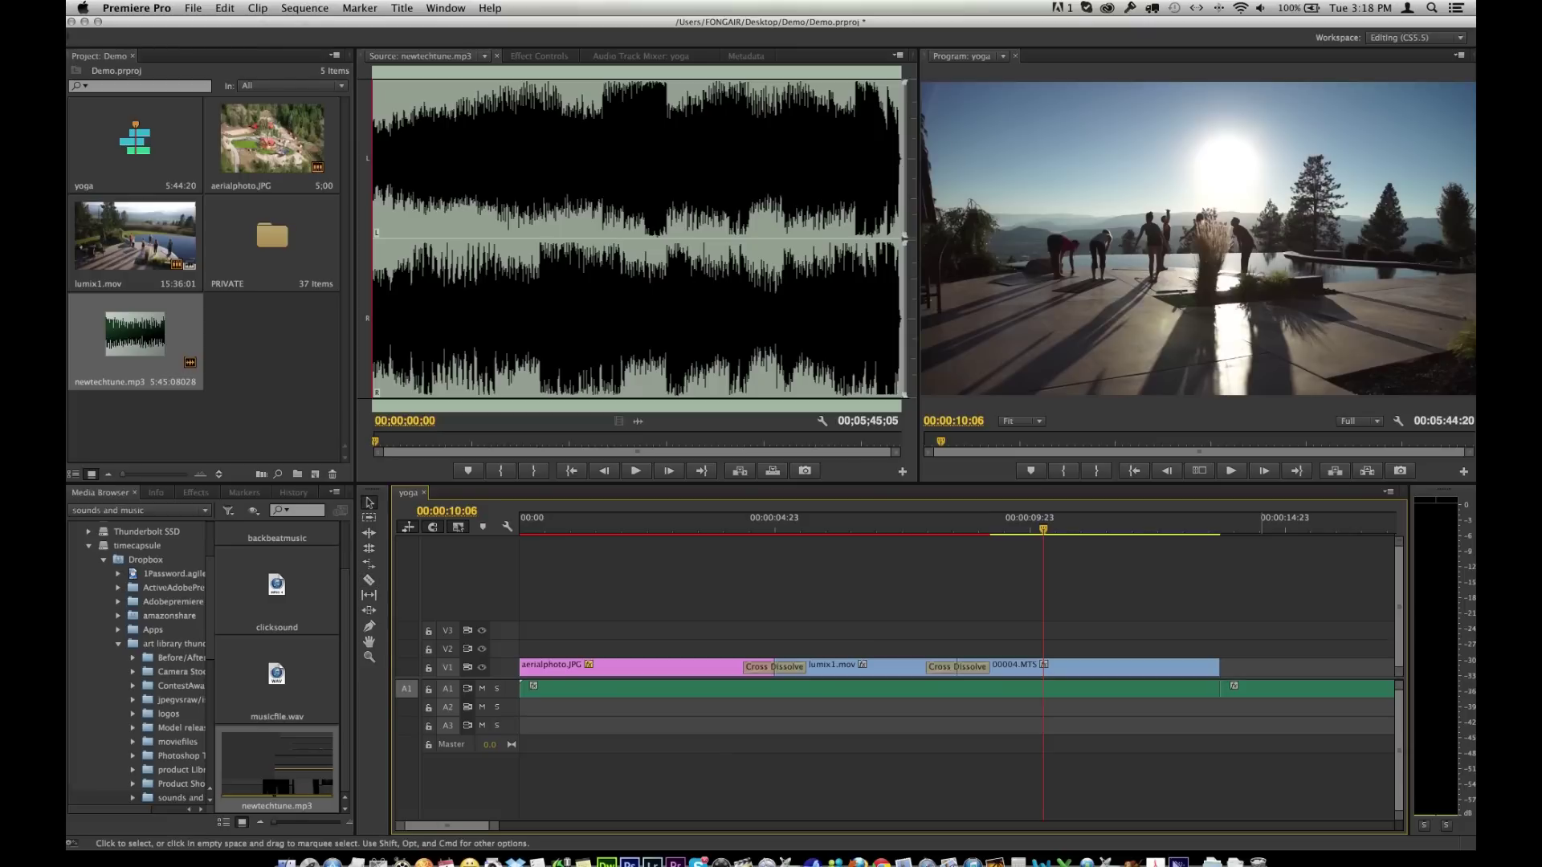
{"action": "left_click_drag", "start_coordinate": [1262, 629], "coordinate": [1289, 686]}
{"action": "left_click", "coordinate": [1277, 635]}
{"action": "left_click", "coordinate": [1291, 689]}
{"action": "key", "text": "Delete"}
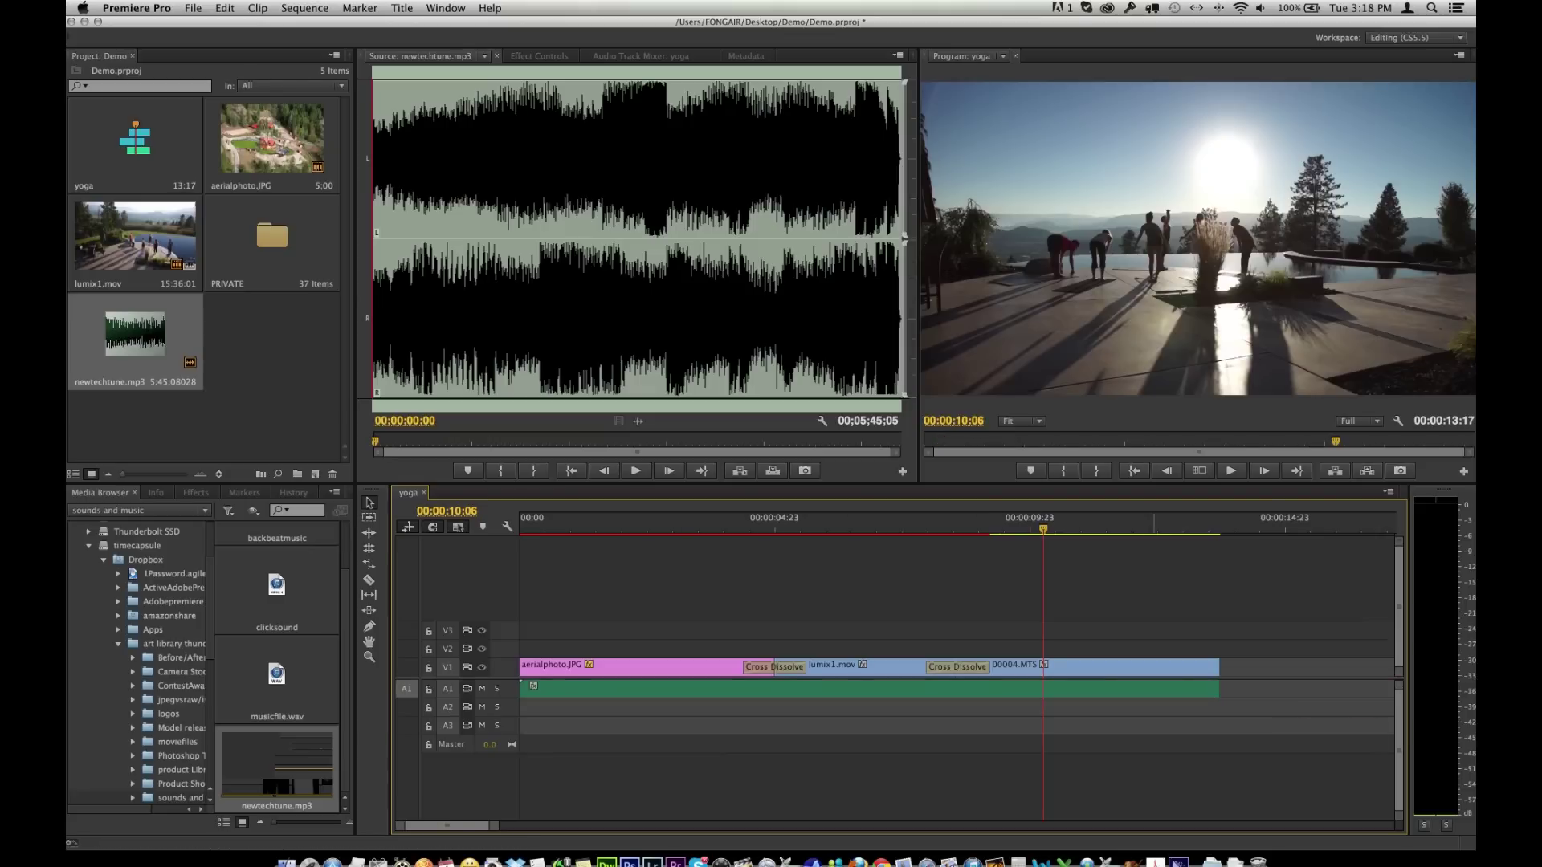
- Play the sequence from 00:00:10:06 to its end and restart it briefly to check the trimmed music
{"action": "key", "text": "space"}
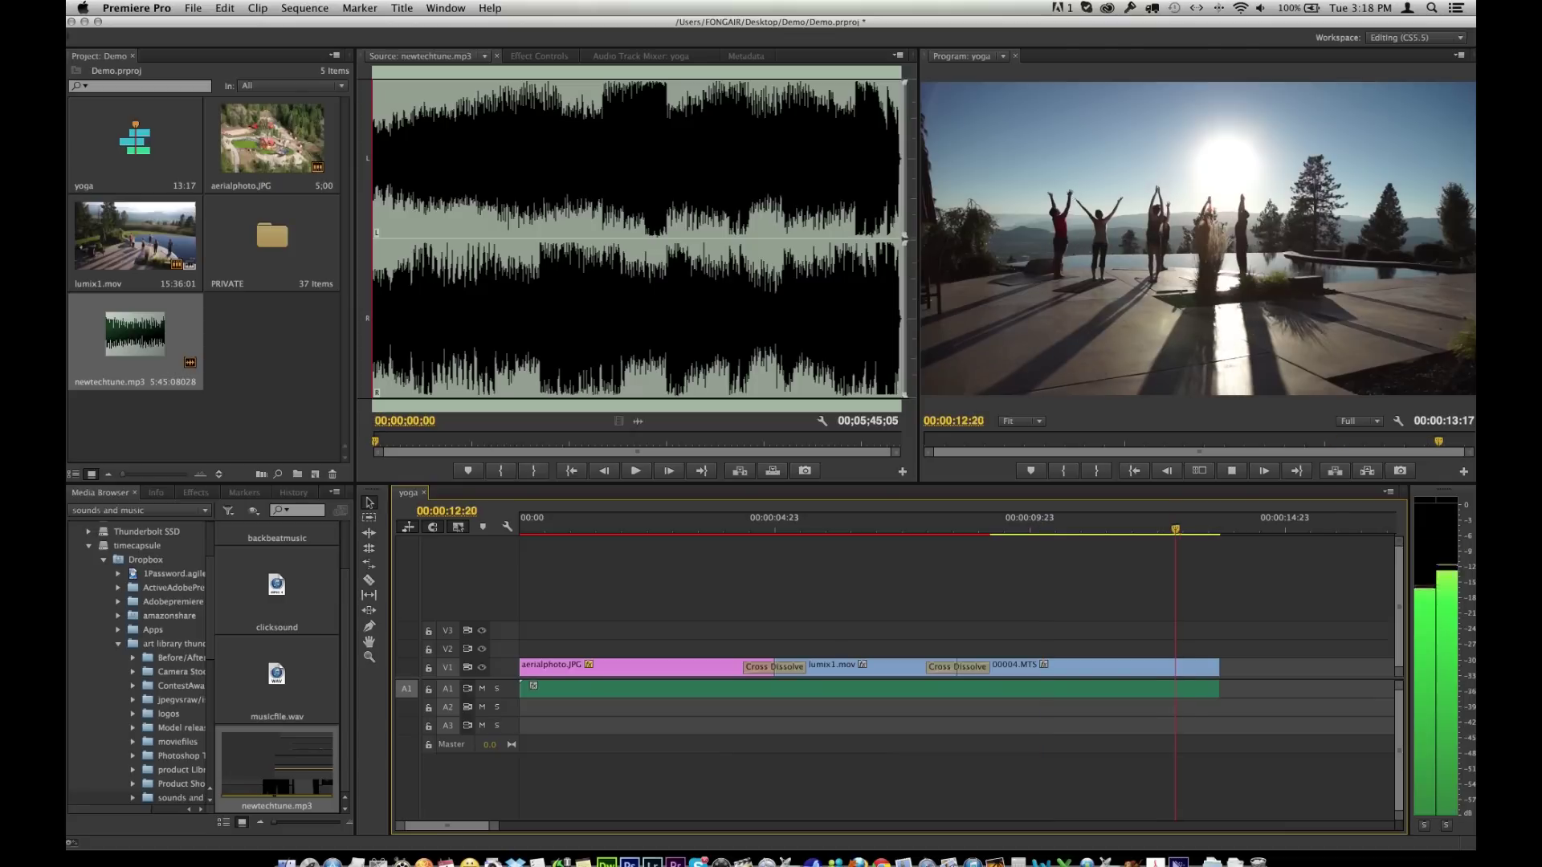
{"action": "key", "text": "space"}
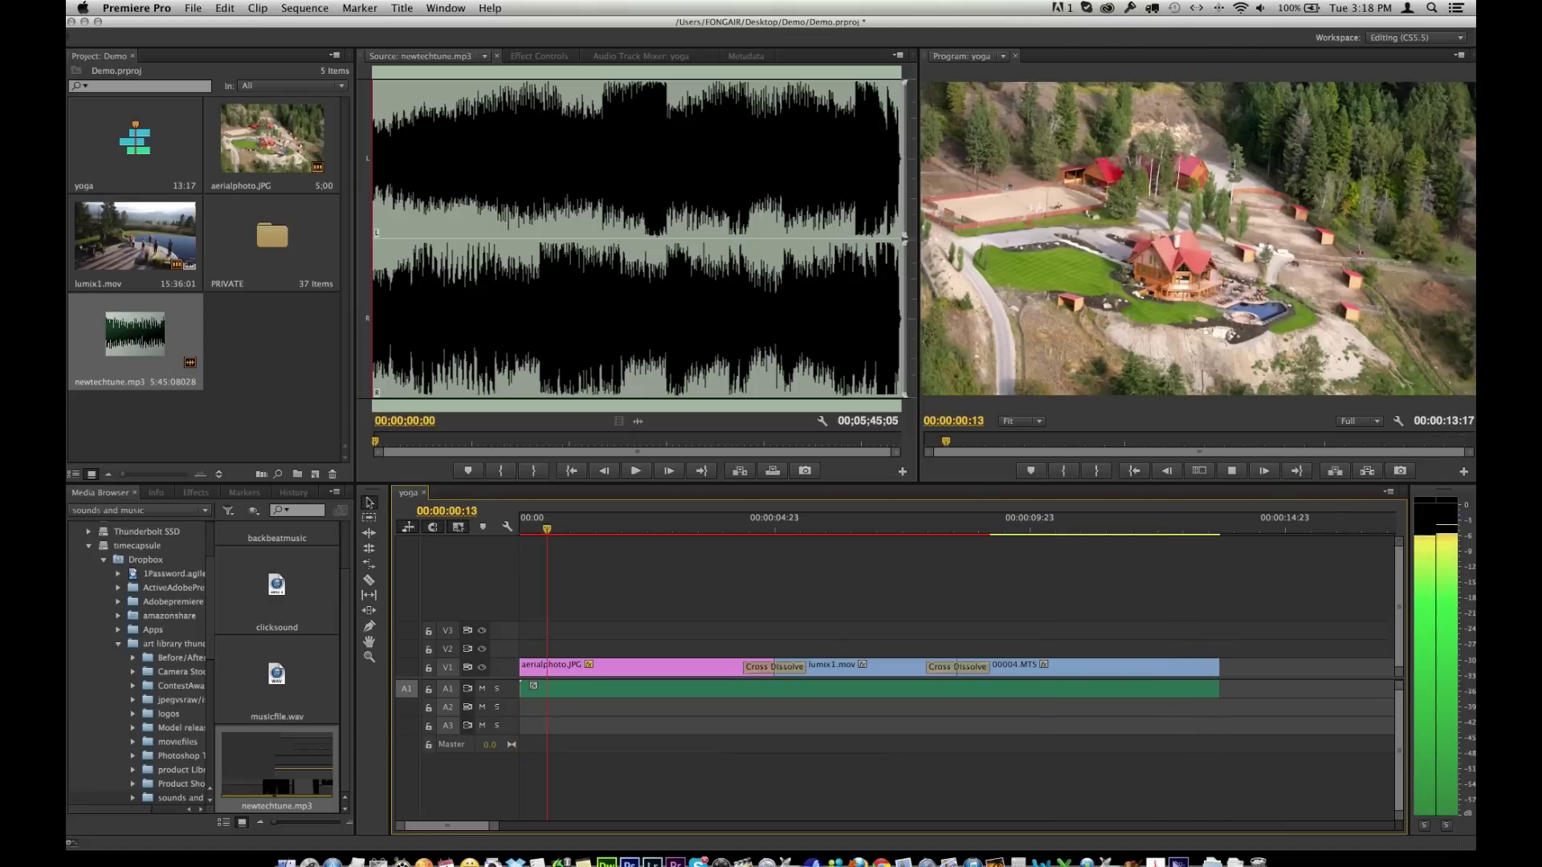
{"action": "key", "text": "space"}
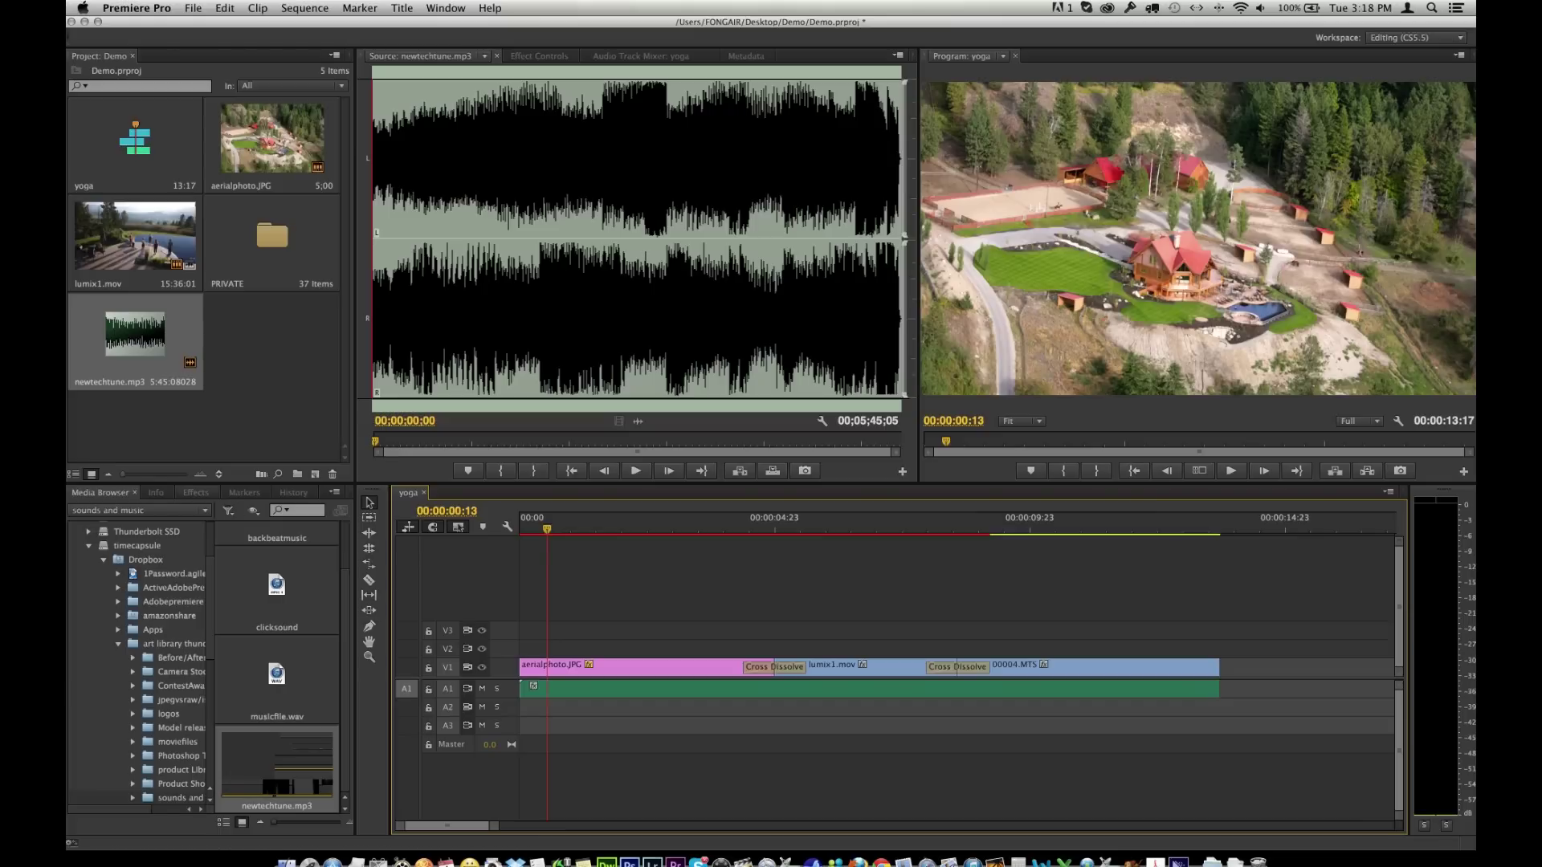
- Apply Cross Dissolve to the end of 00004.MTS on V1 from the effects list
{"action": "key", "text": "shift+7"}
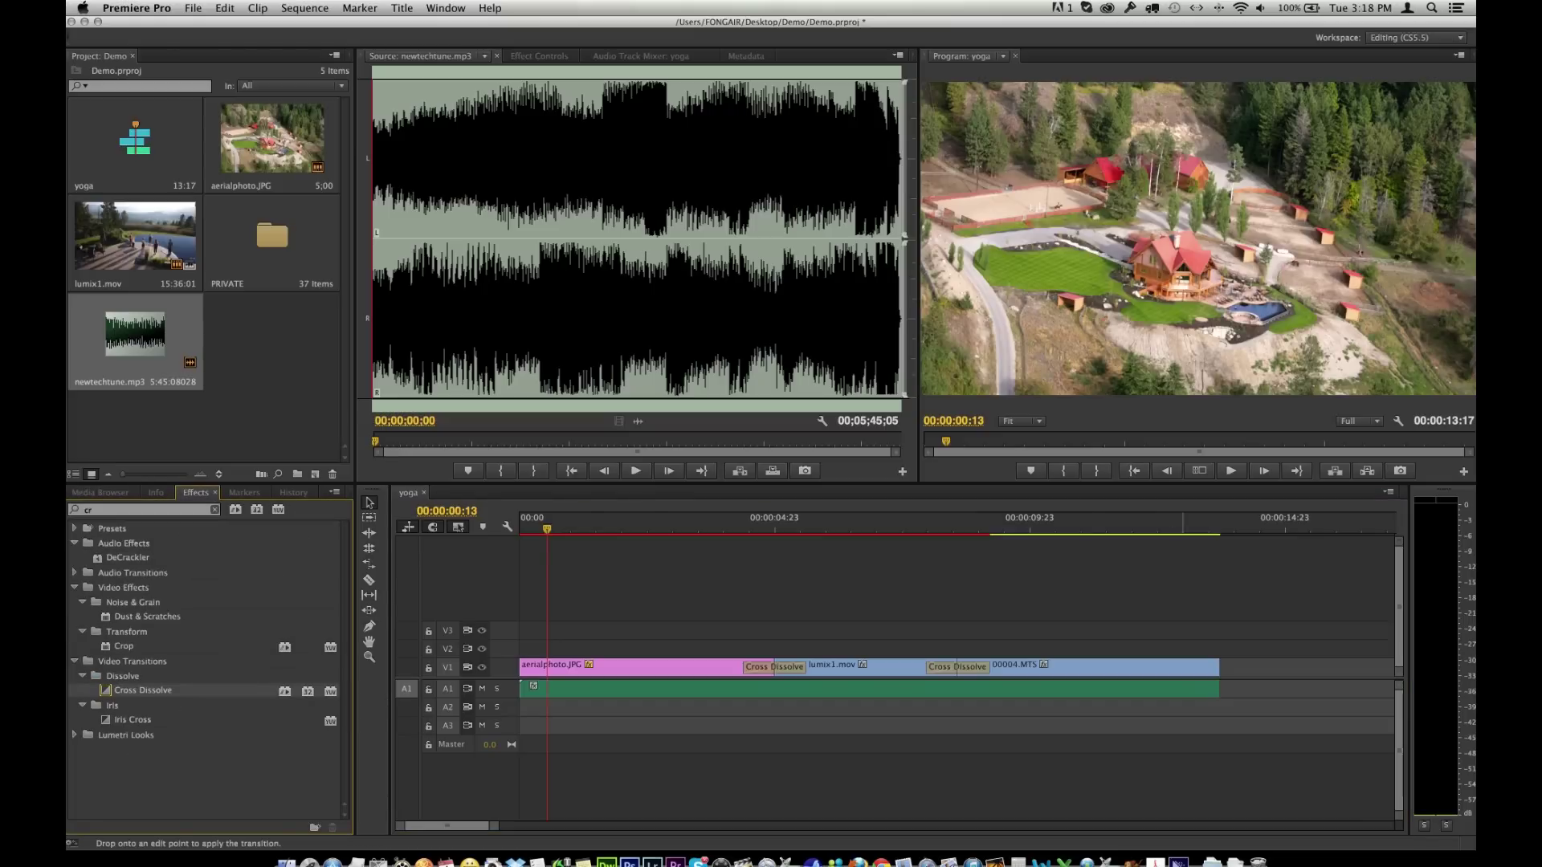
{"action": "left_click_drag", "start_coordinate": [1223, 668], "coordinate": [1215, 668]}
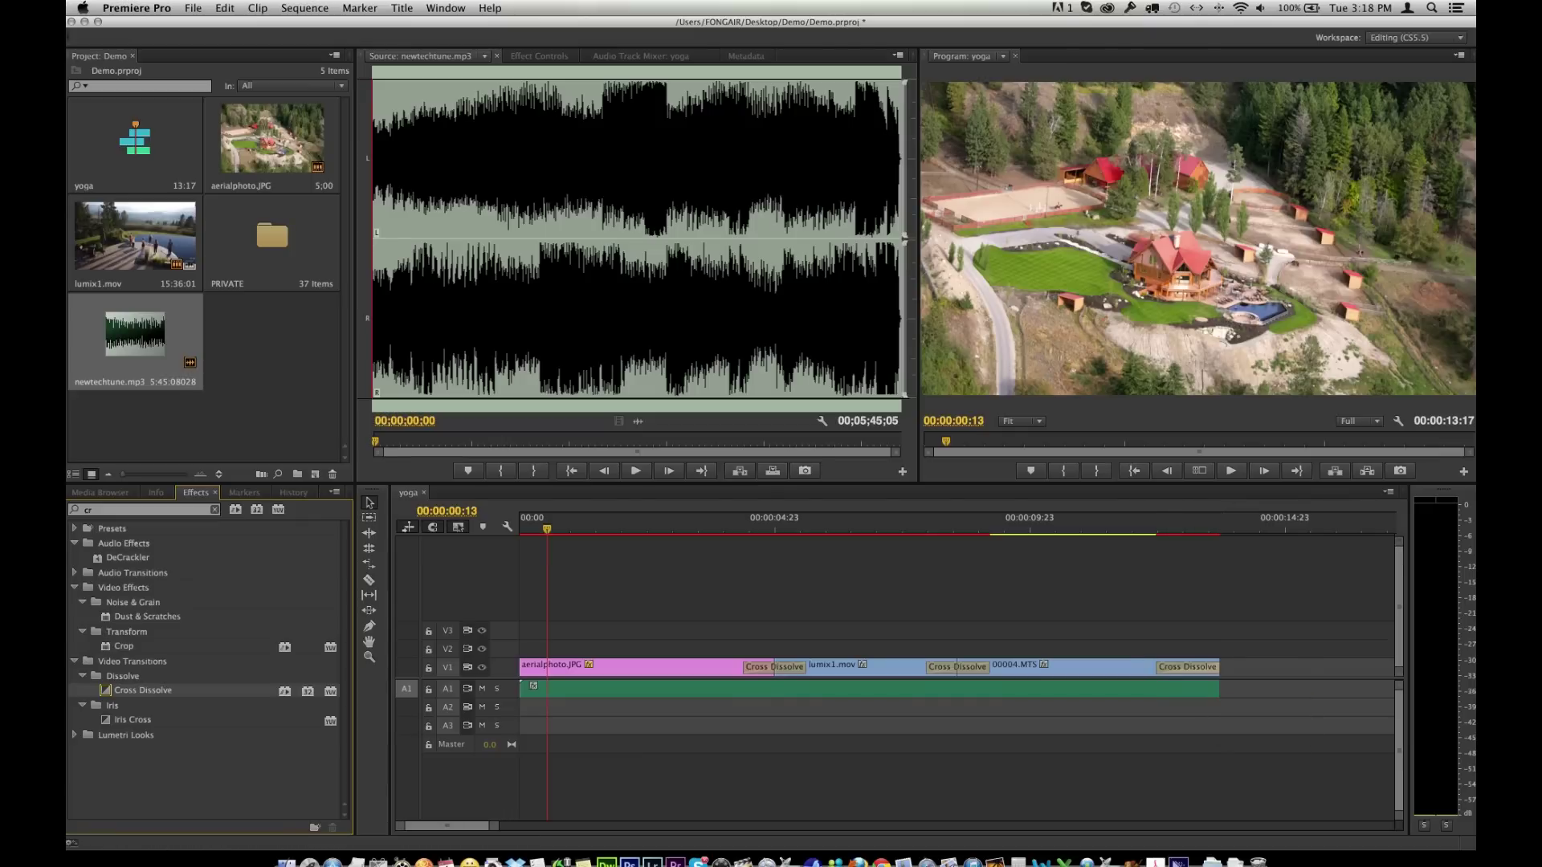
- Filter the effects list with "pow" and apply Constant Power to the end of newtechtune.mp3 on A1
{"action": "left_click", "coordinate": [121, 510]}
{"action": "type", "text": "poweer"}
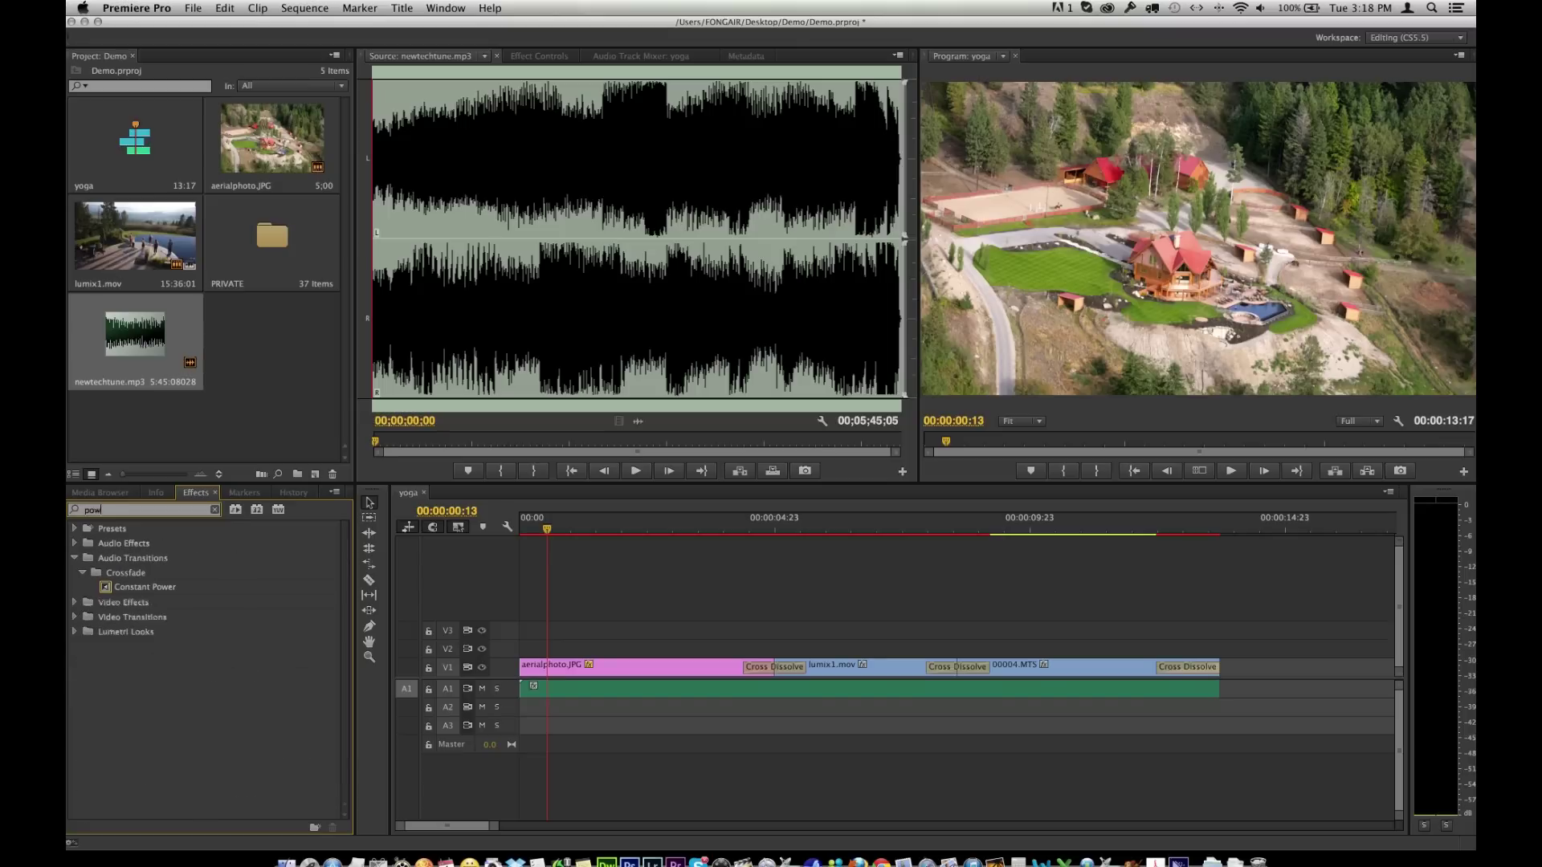
{"action": "key", "text": "BackSpace"}
{"action": "key", "text": "BackSpace"}
{"action": "key", "text": "BackSpace"}
{"action": "left_click_drag", "start_coordinate": [145, 587], "coordinate": [955, 689]}
{"action": "left_click_drag", "start_coordinate": [145, 587], "coordinate": [1205, 688]}
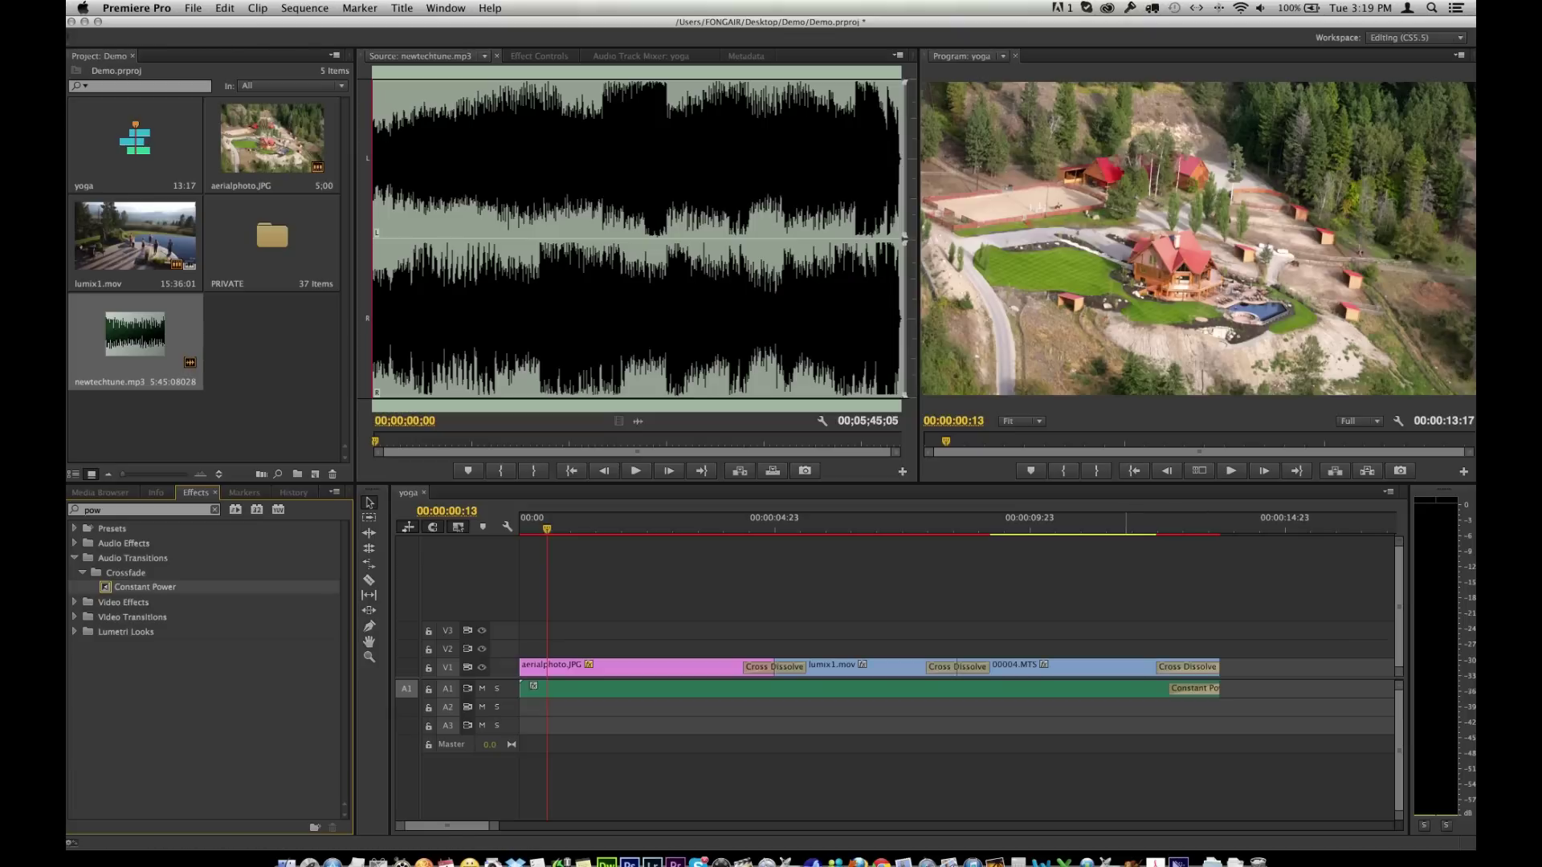
- Play the sequence from 00:00:11:21 through its end to check the video and music fade-outs
{"action": "left_click", "coordinate": [1126, 522]}
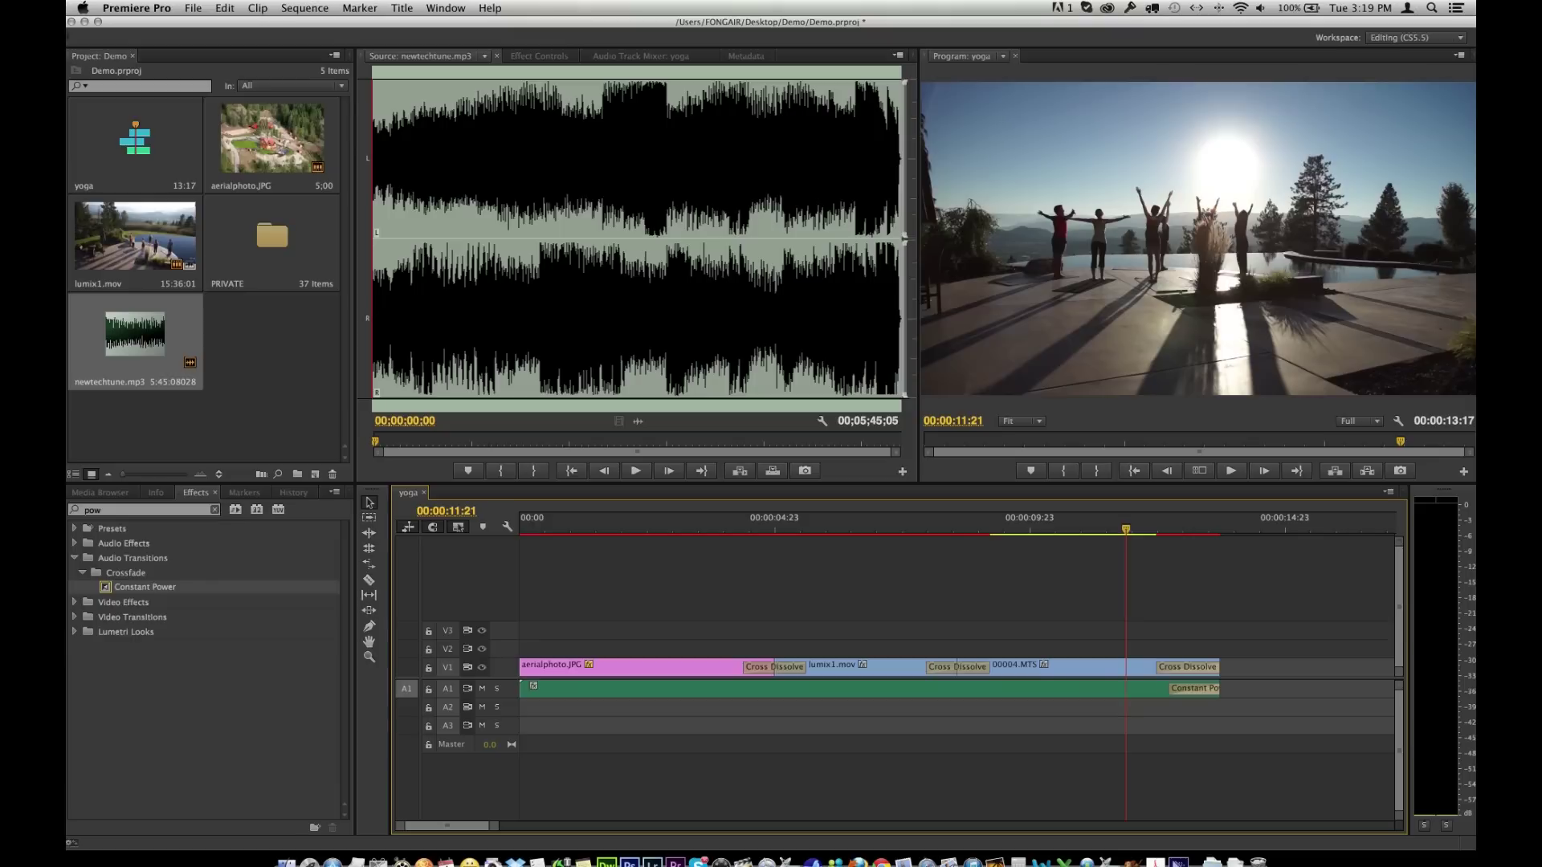
{"action": "key", "text": "space"}
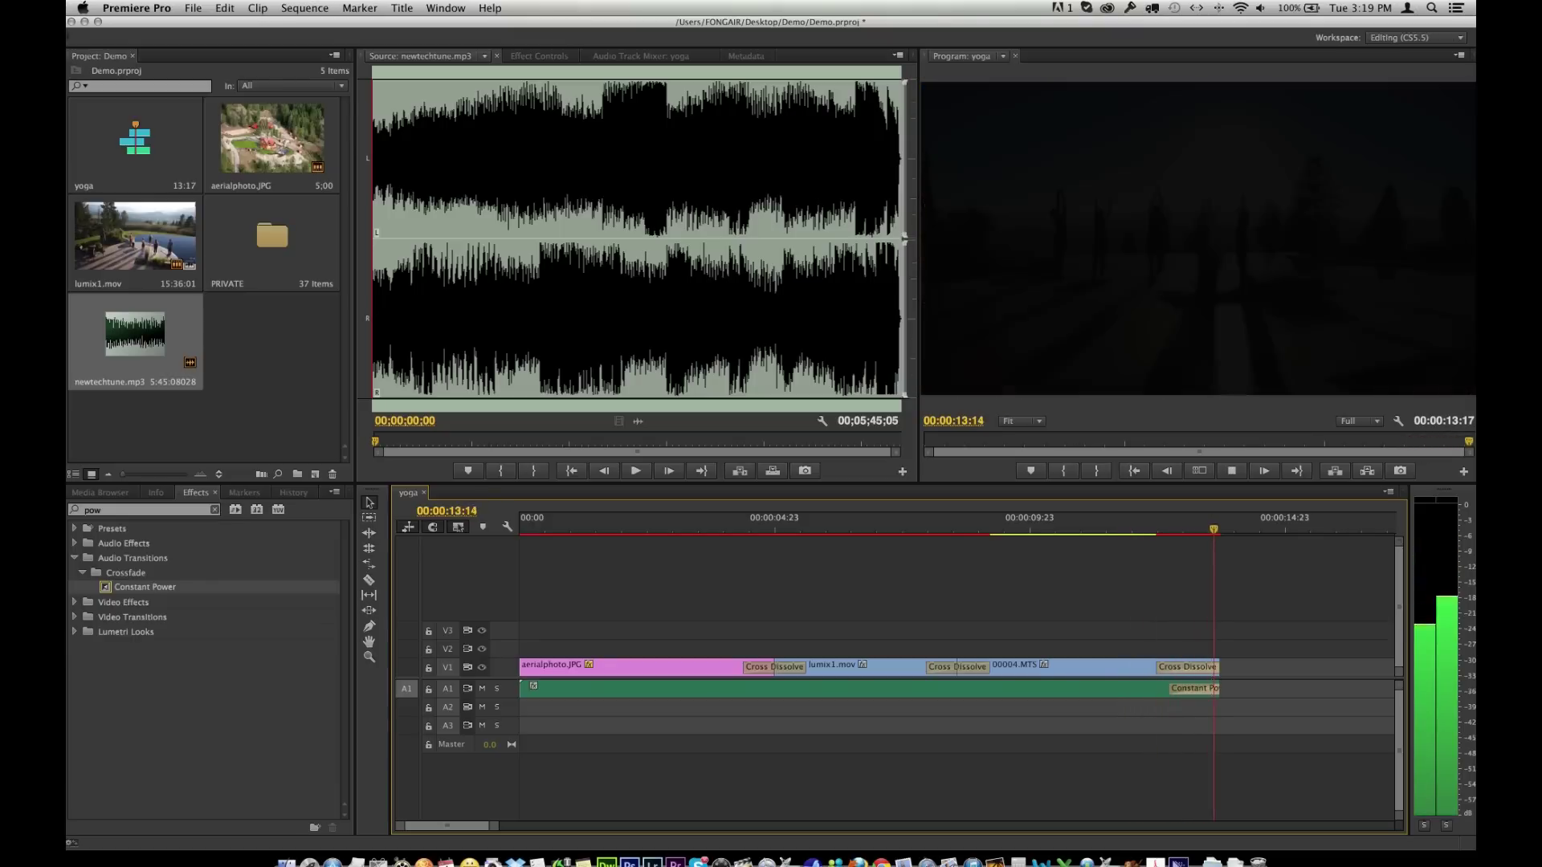
{"action": "key", "text": "space"}
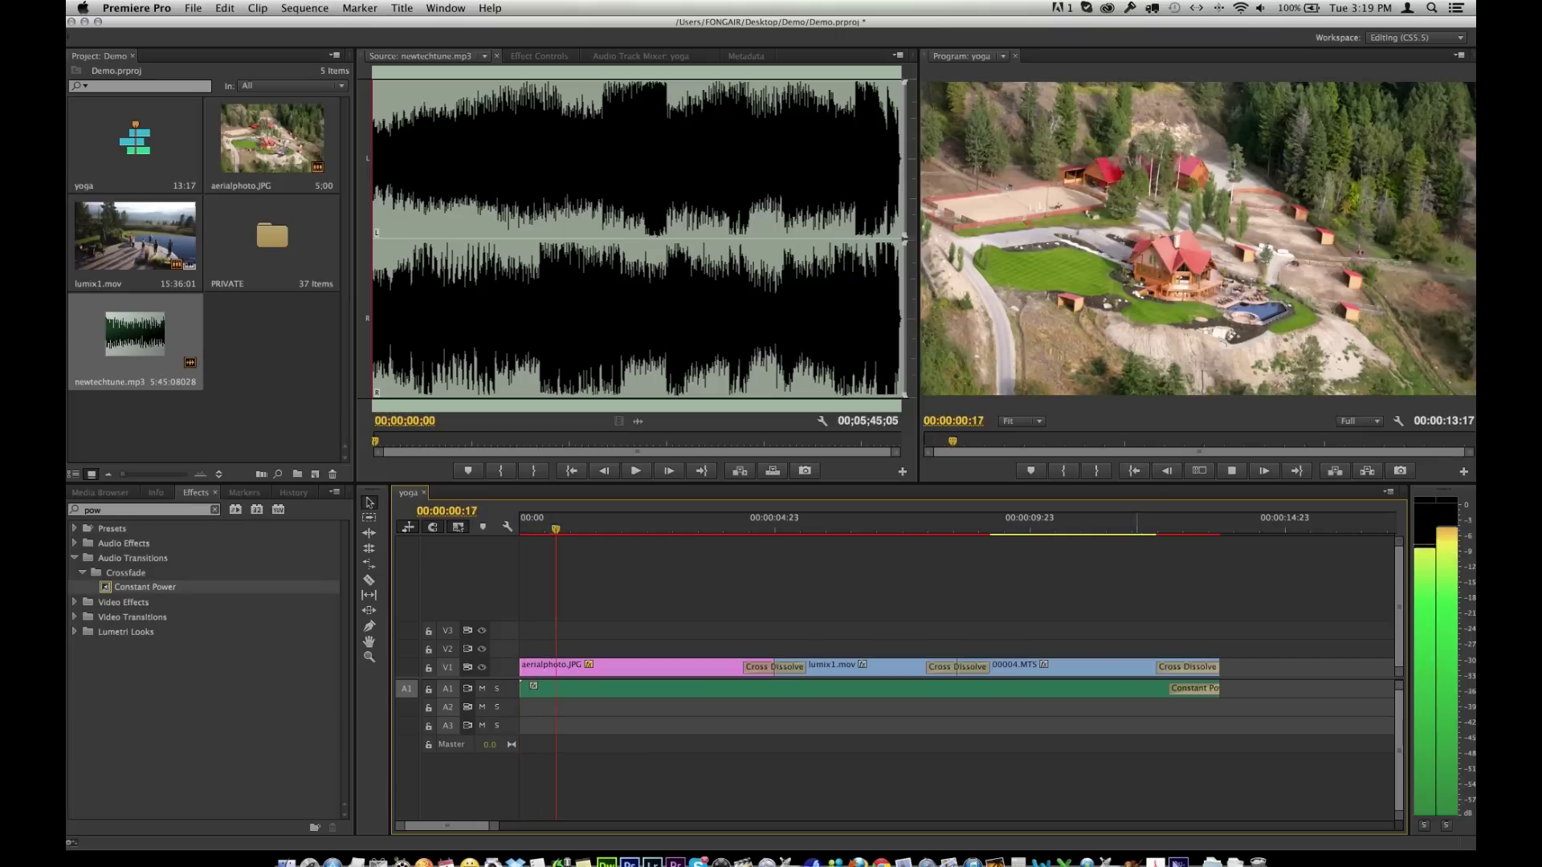